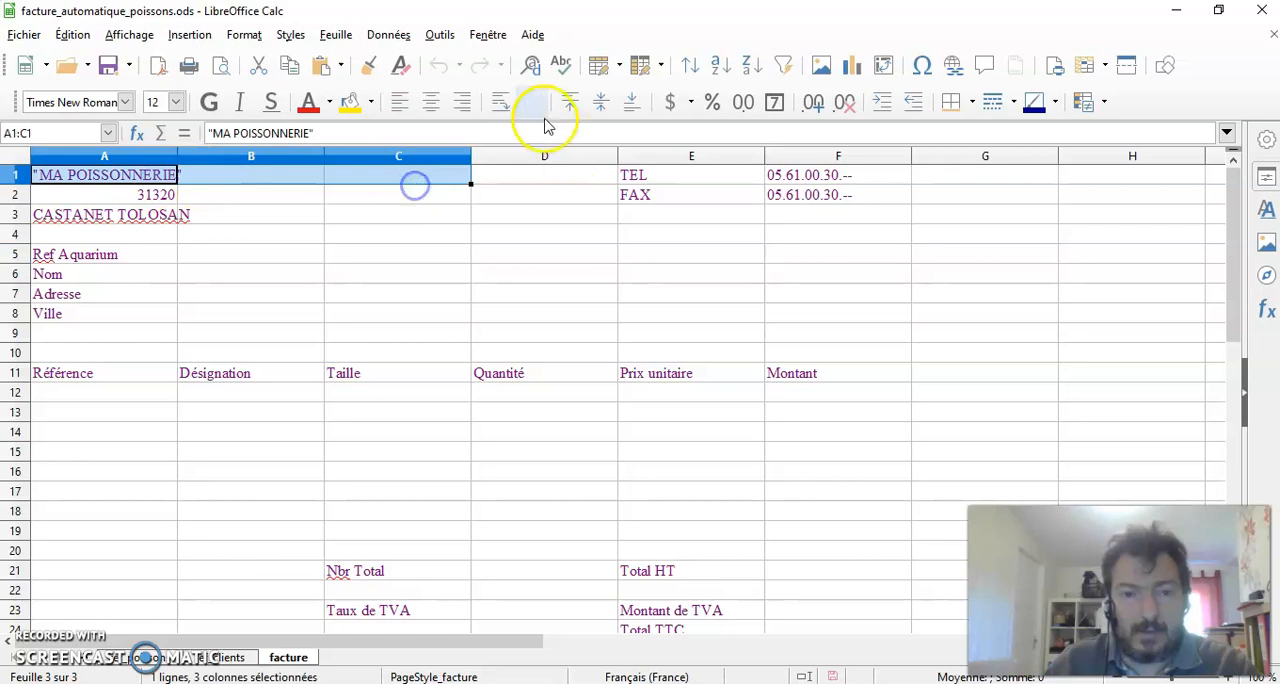
Merge and centre cells A1:C1, A2:C2 and A3:C3 separately, one row each, for the company name, postcode and town
{"action": "left_click", "coordinate": [531, 101]}
{"action": "left_click", "coordinate": [125, 197]}
{"action": "left_click_drag", "start_coordinate": [125, 197], "coordinate": [423, 197]}
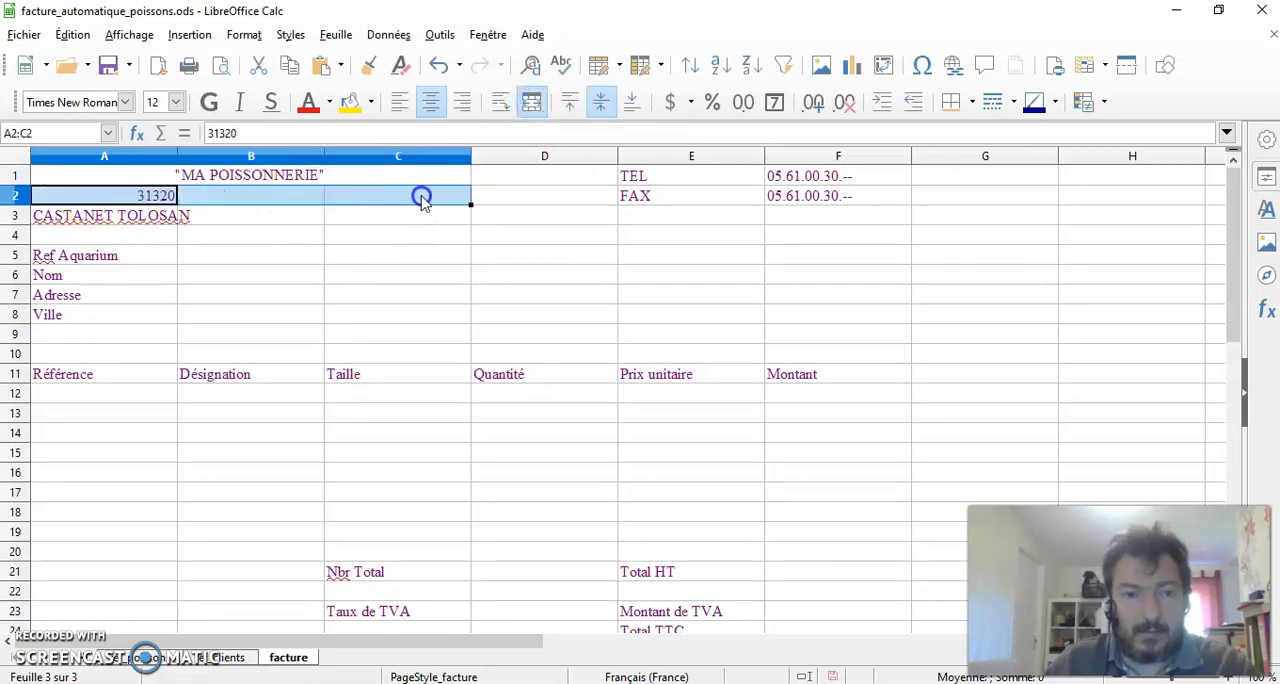
{"action": "left_click", "coordinate": [531, 101]}
{"action": "left_click_drag", "start_coordinate": [143, 216], "coordinate": [430, 216]}
{"action": "left_click", "coordinate": [531, 101]}
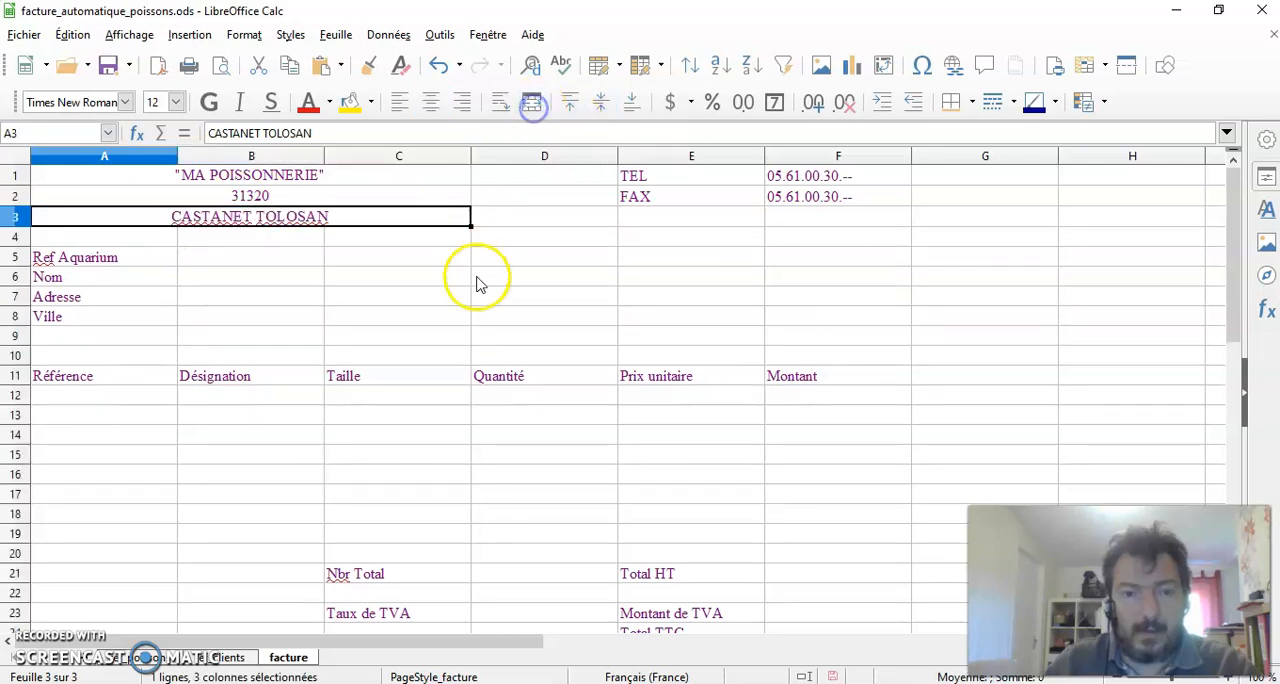
{"action": "left_click", "coordinate": [477, 277]}
Add a solid black 2,25 pt border along the four outer edges of the header block A1:C3
{"action": "left_click_drag", "start_coordinate": [185, 182], "coordinate": [155, 225]}
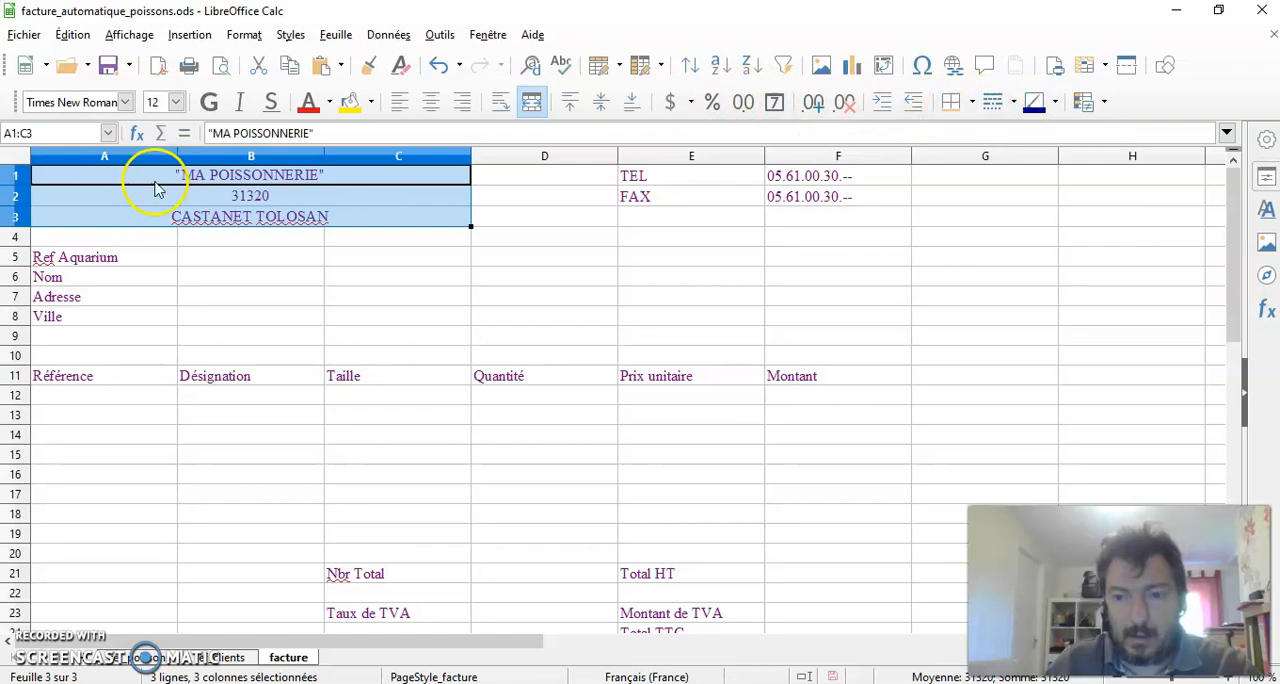
{"action": "right_click", "coordinate": [381, 208]}
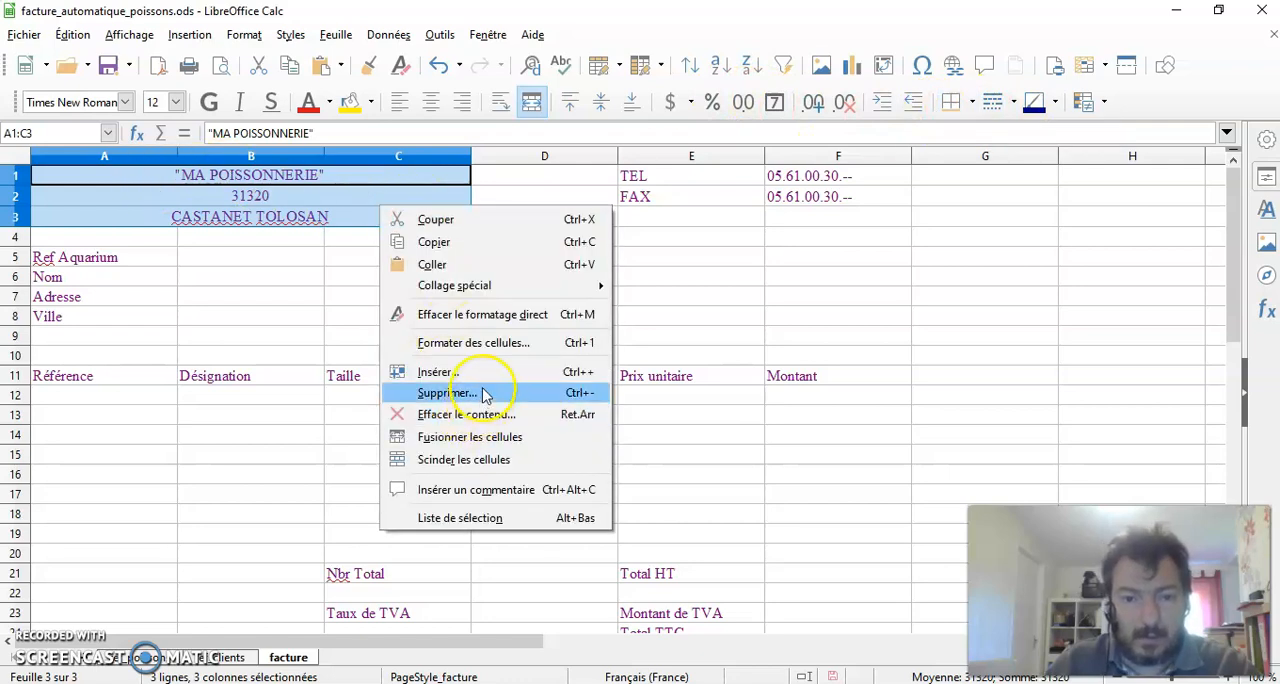
{"action": "left_click", "coordinate": [497, 343]}
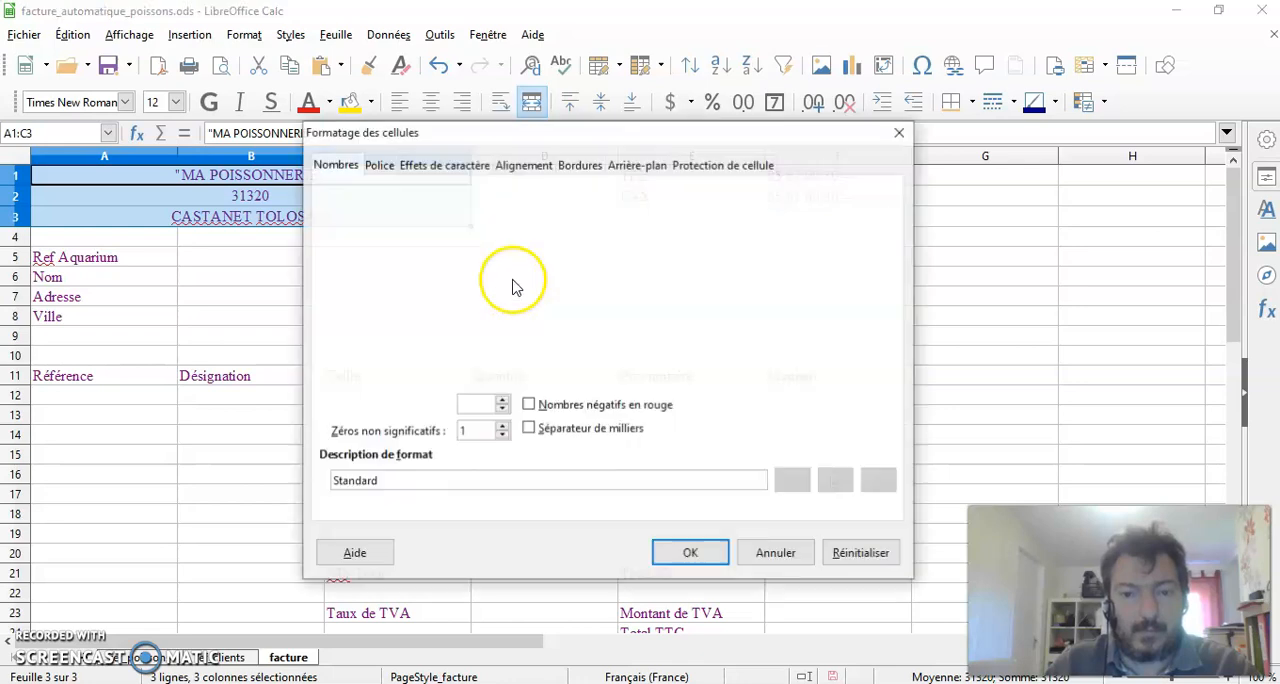
{"action": "left_click", "coordinate": [578, 168]}
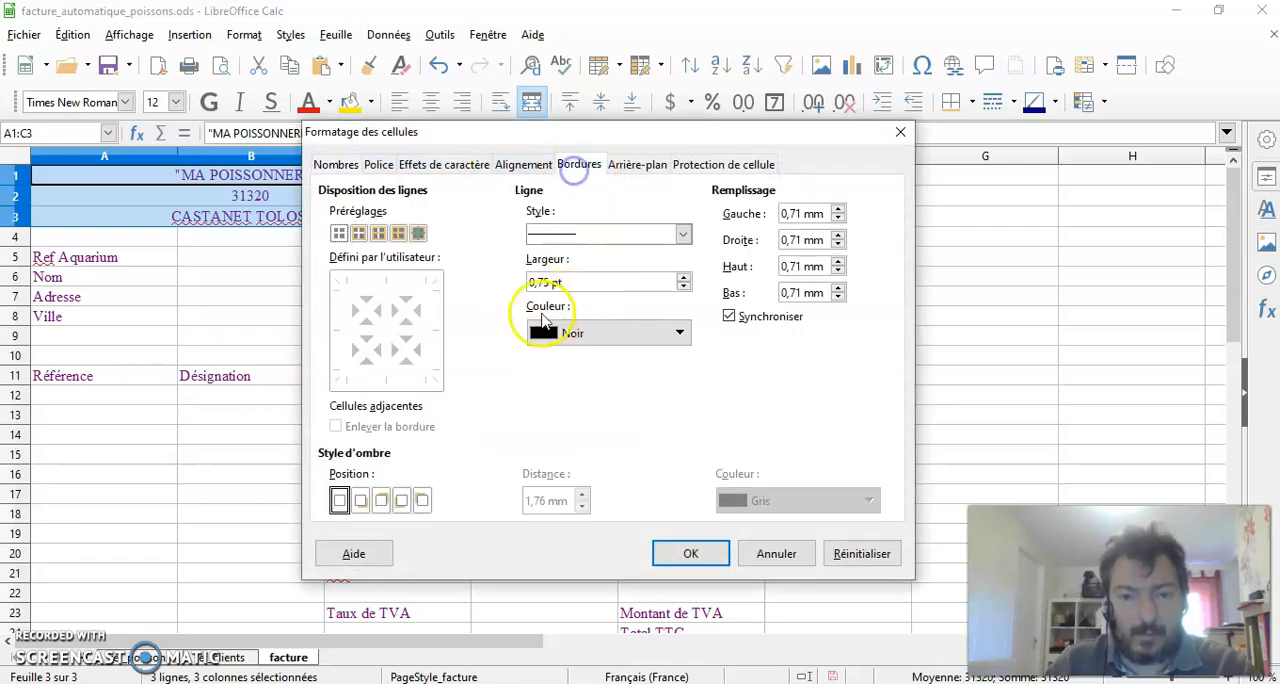
{"action": "left_click", "coordinate": [682, 233]}
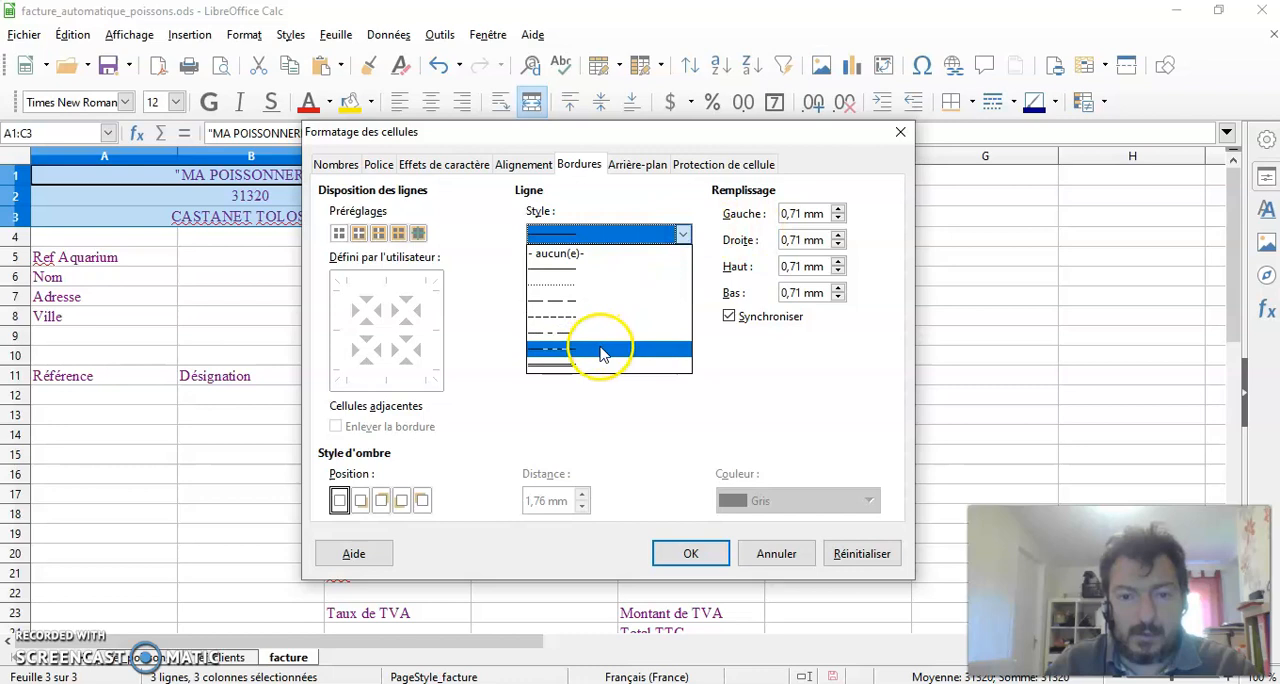
{"action": "left_click", "coordinate": [594, 268]}
{"action": "left_click", "coordinate": [684, 278]}
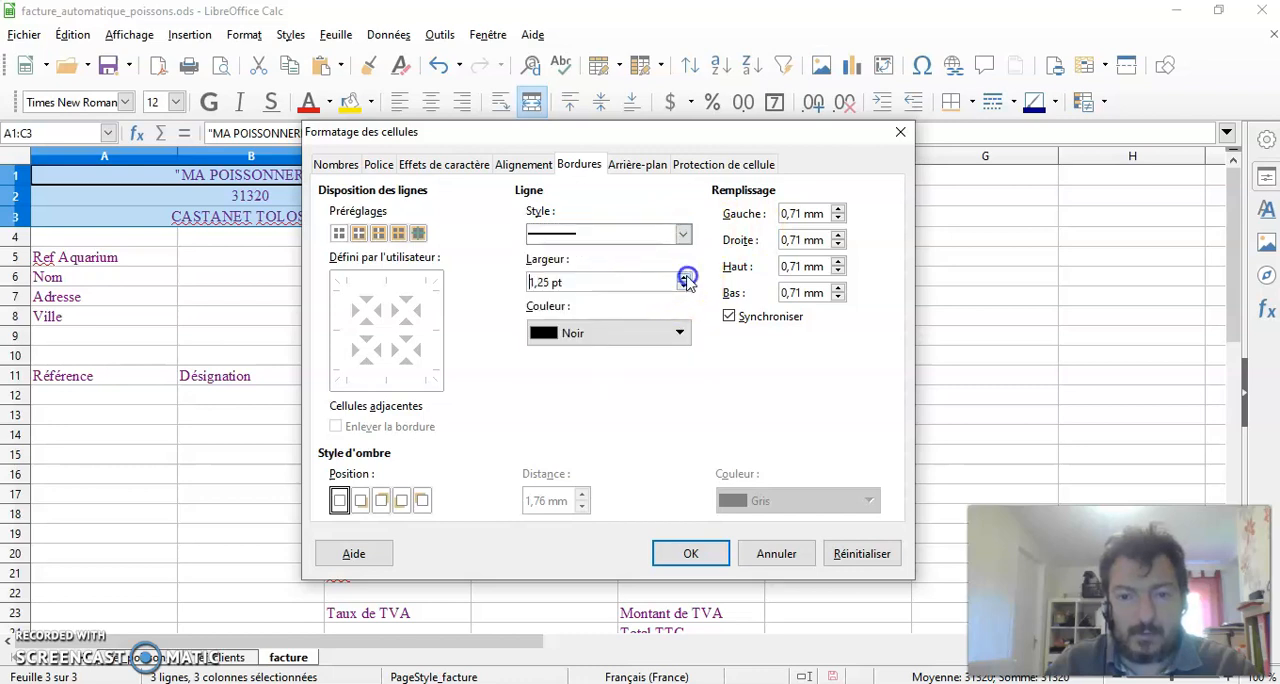
{"action": "left_click", "coordinate": [684, 278]}
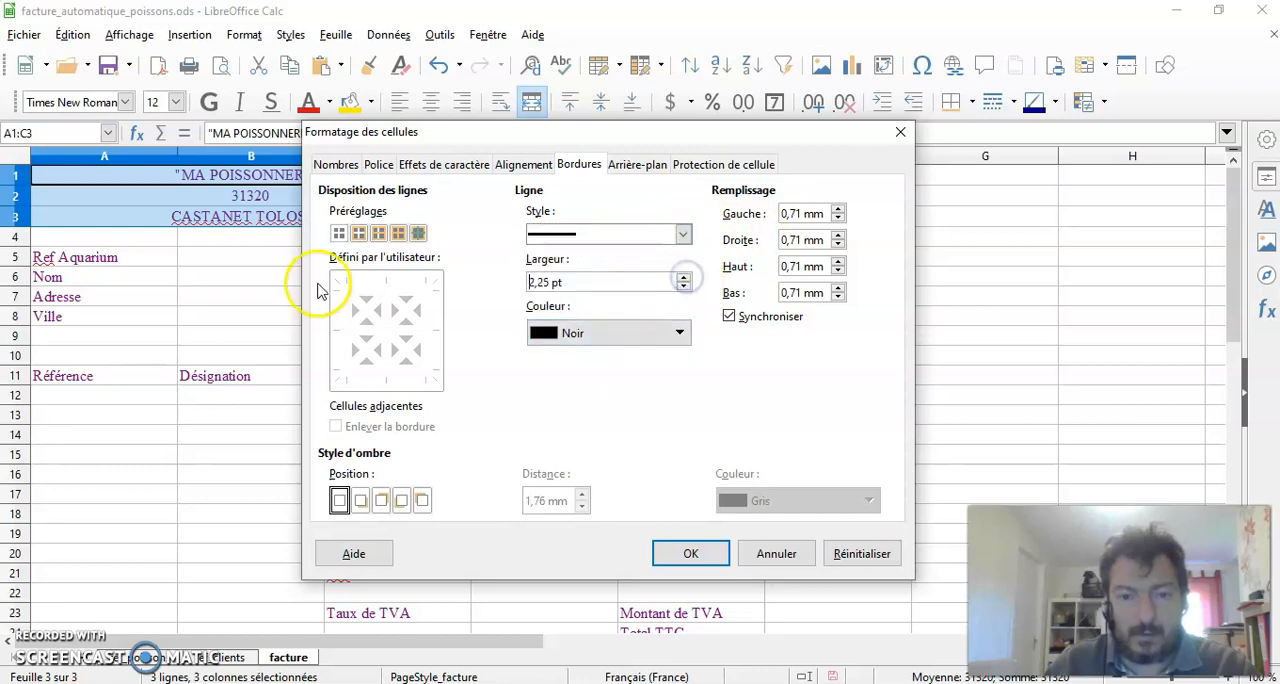
{"action": "left_click", "coordinate": [387, 290]}
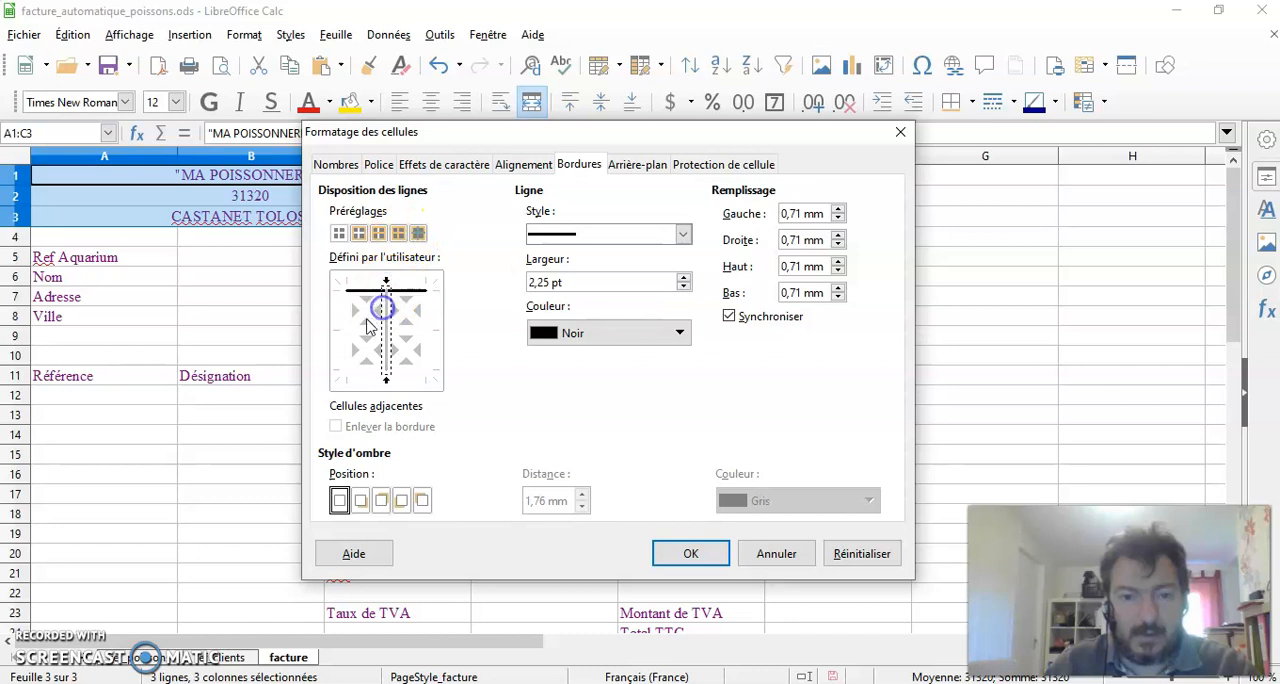
{"action": "left_click", "coordinate": [337, 330]}
{"action": "left_click", "coordinate": [388, 372]}
{"action": "left_click", "coordinate": [429, 330]}
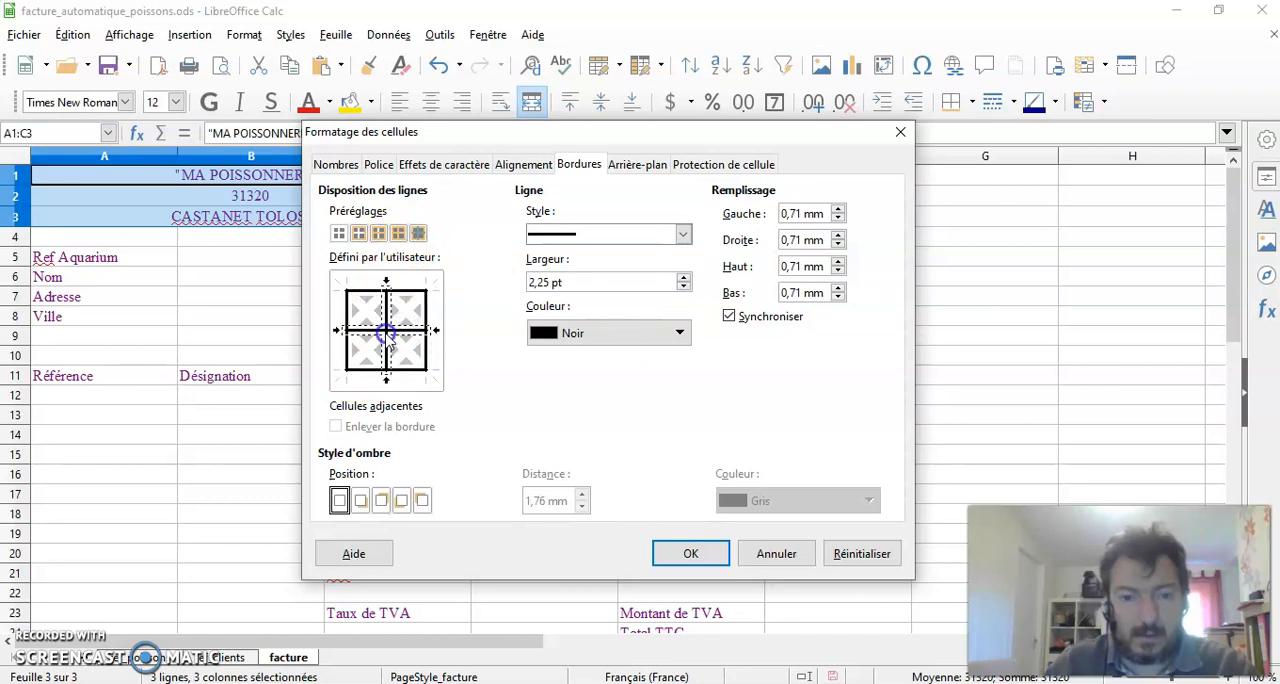
{"action": "left_click", "coordinate": [660, 548]}
{"action": "left_click", "coordinate": [409, 318]}
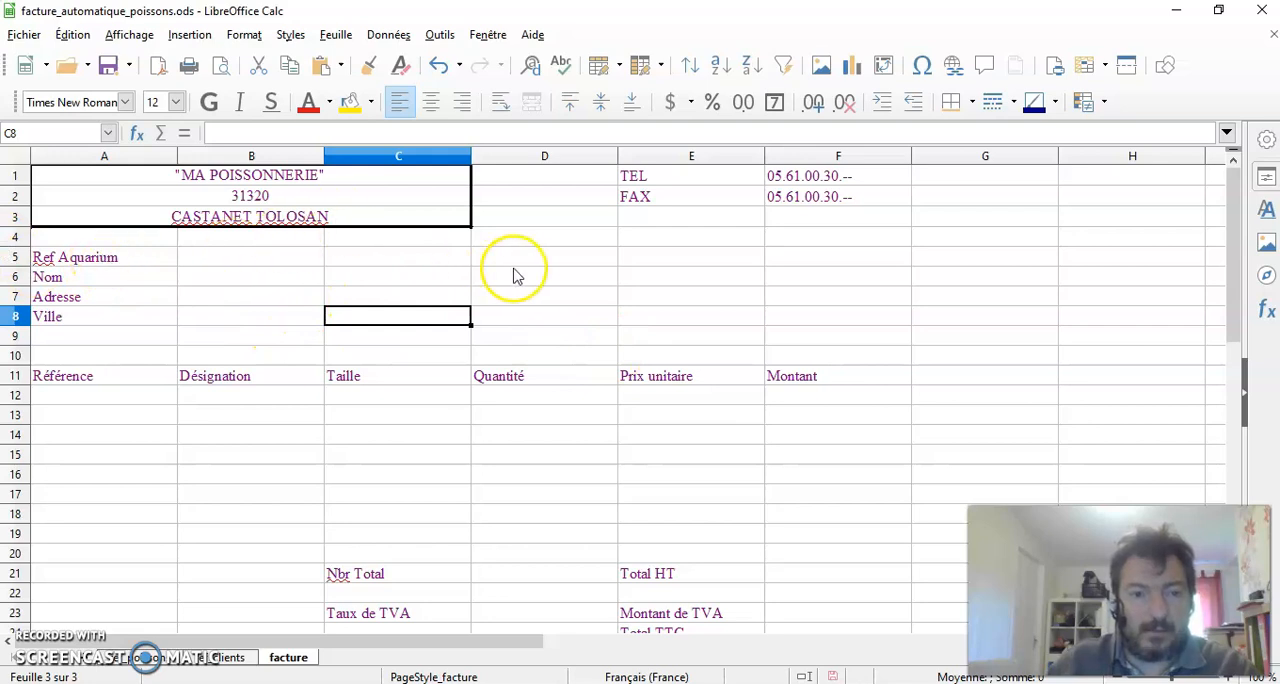
Fill the header block A1:C3 with the background colour Gris clair 3
{"action": "left_click_drag", "start_coordinate": [597, 278], "coordinate": [600, 290]}
{"action": "left_click_drag", "start_coordinate": [100, 177], "coordinate": [120, 214]}
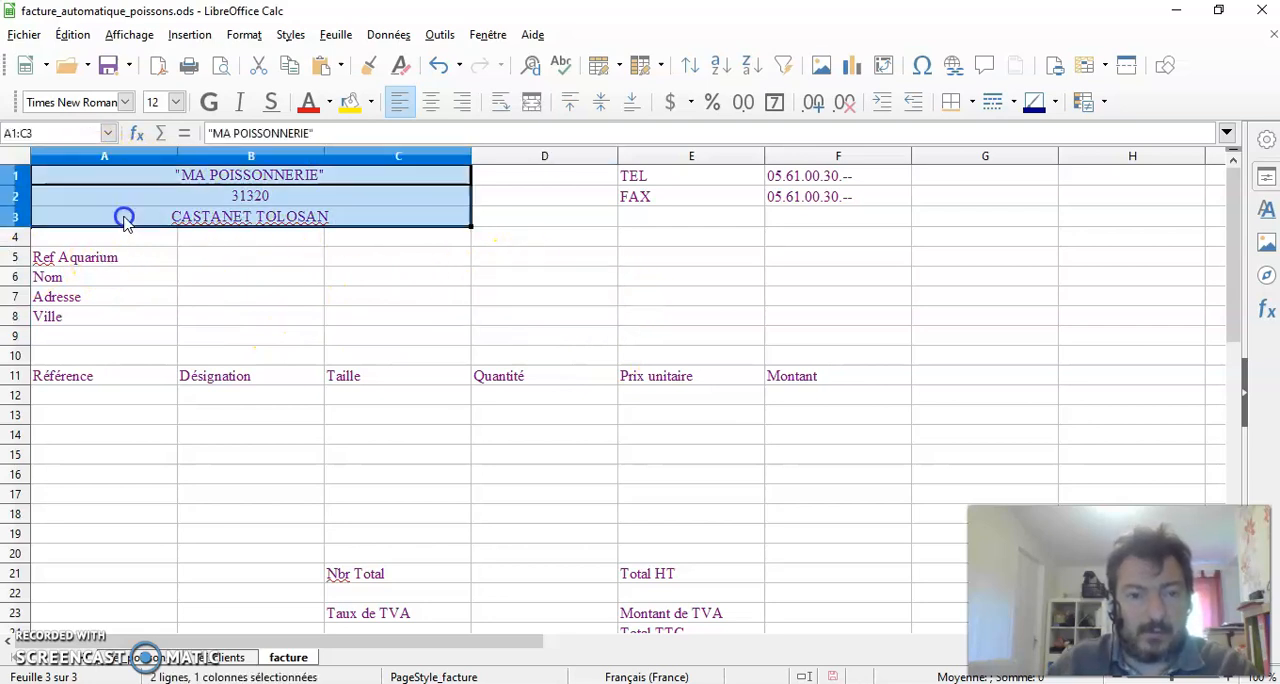
{"action": "right_click", "coordinate": [205, 197]}
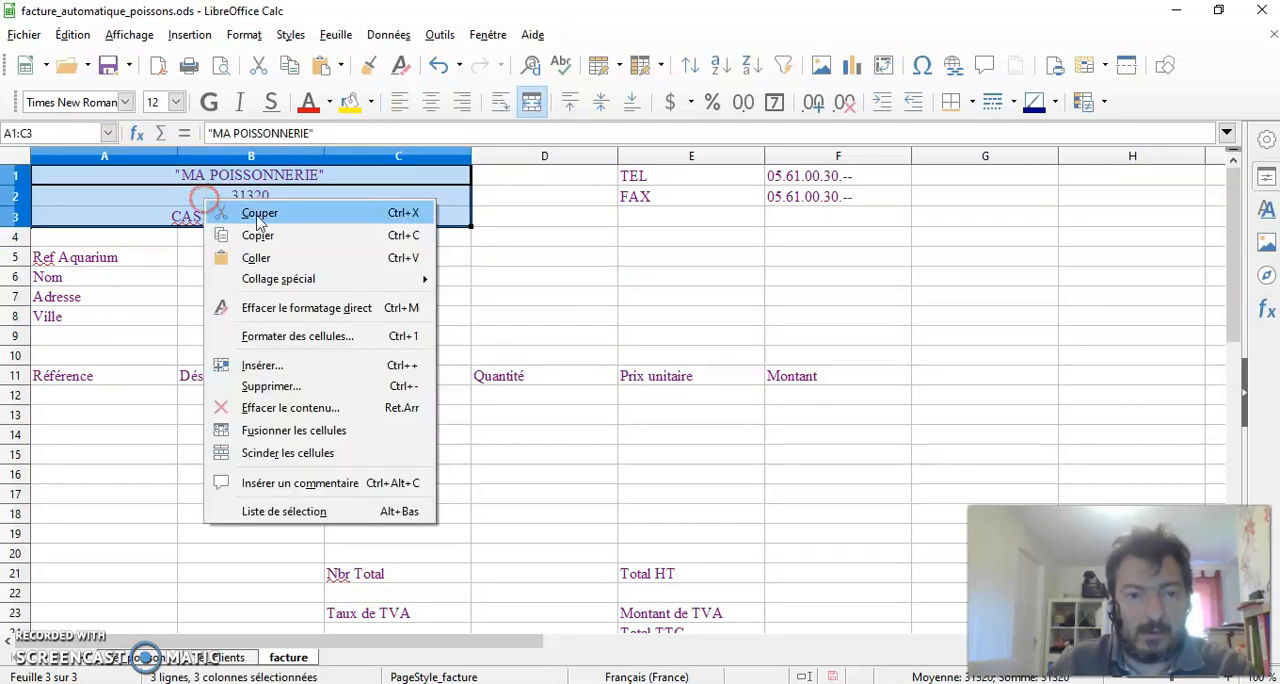
{"action": "left_click", "coordinate": [323, 338]}
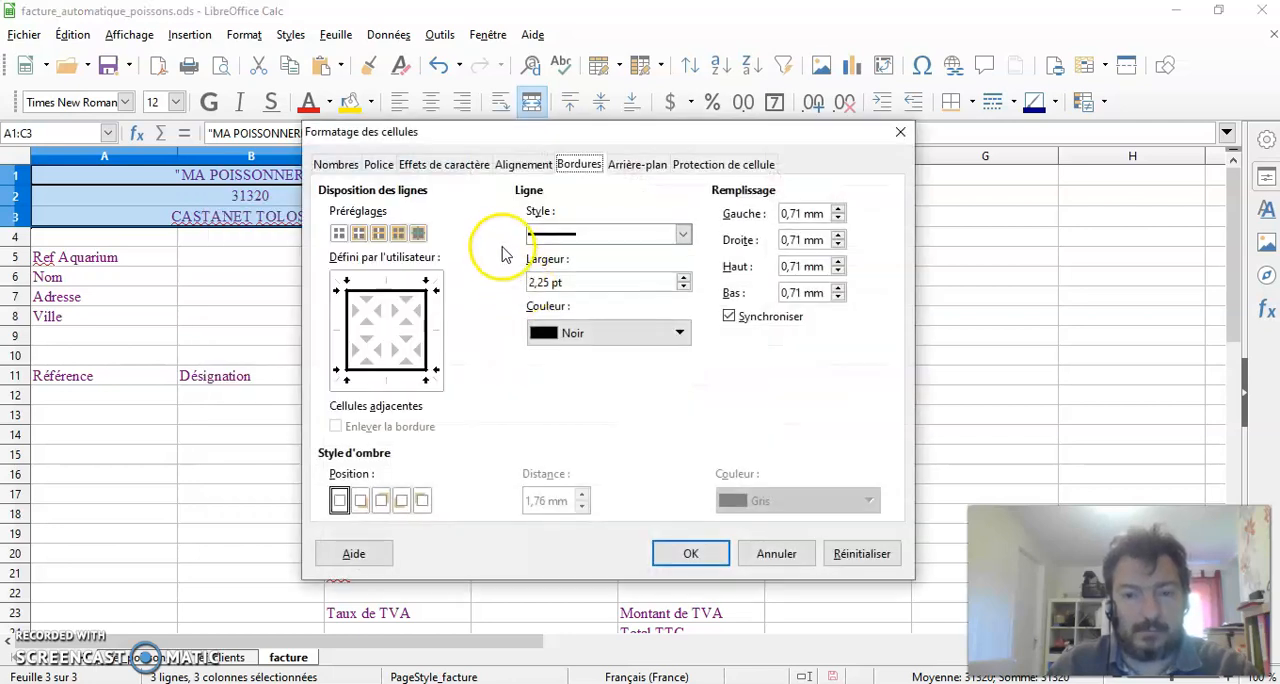
{"action": "left_click", "coordinate": [640, 165]}
{"action": "left_click", "coordinate": [577, 232]}
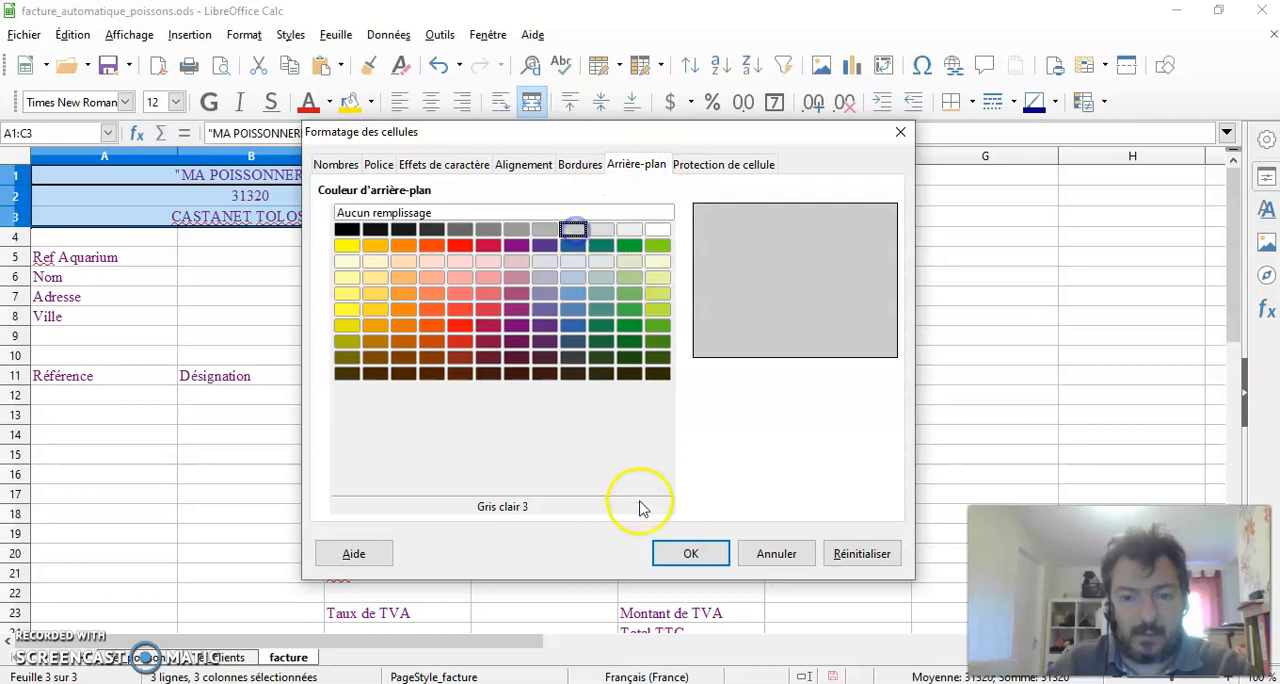
{"action": "left_click", "coordinate": [688, 553]}
{"action": "left_click", "coordinate": [555, 287]}
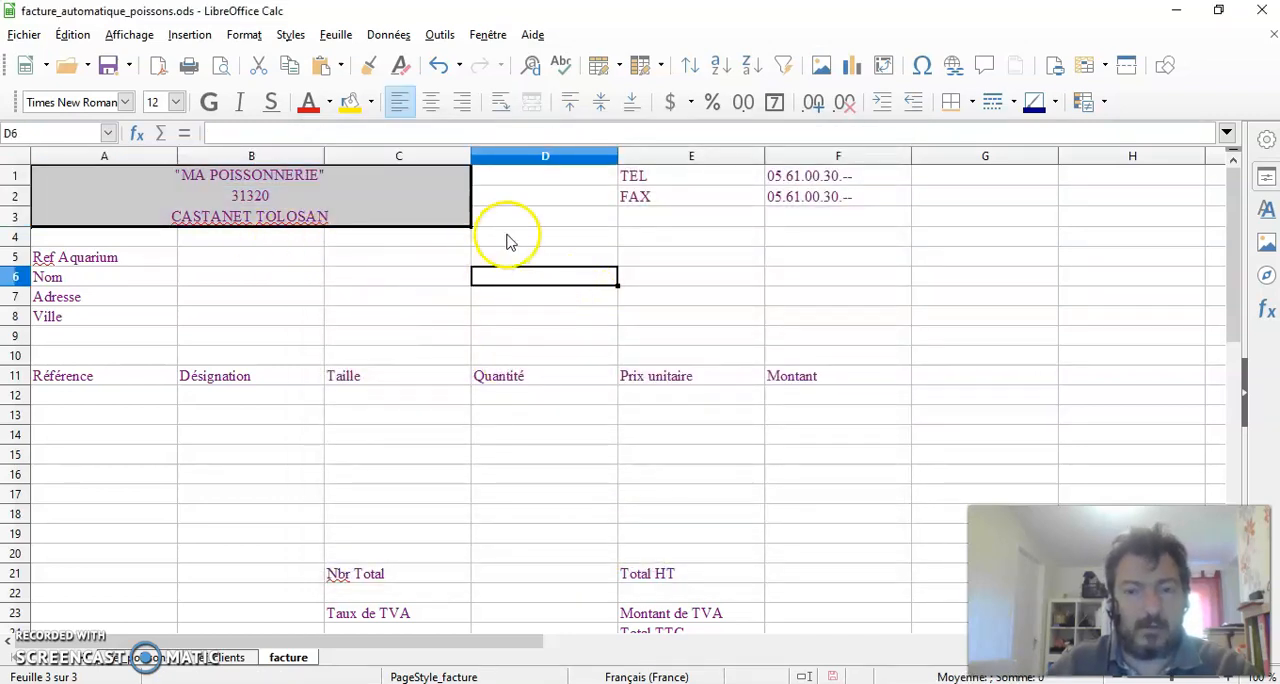
{"action": "left_click", "coordinate": [413, 283]}
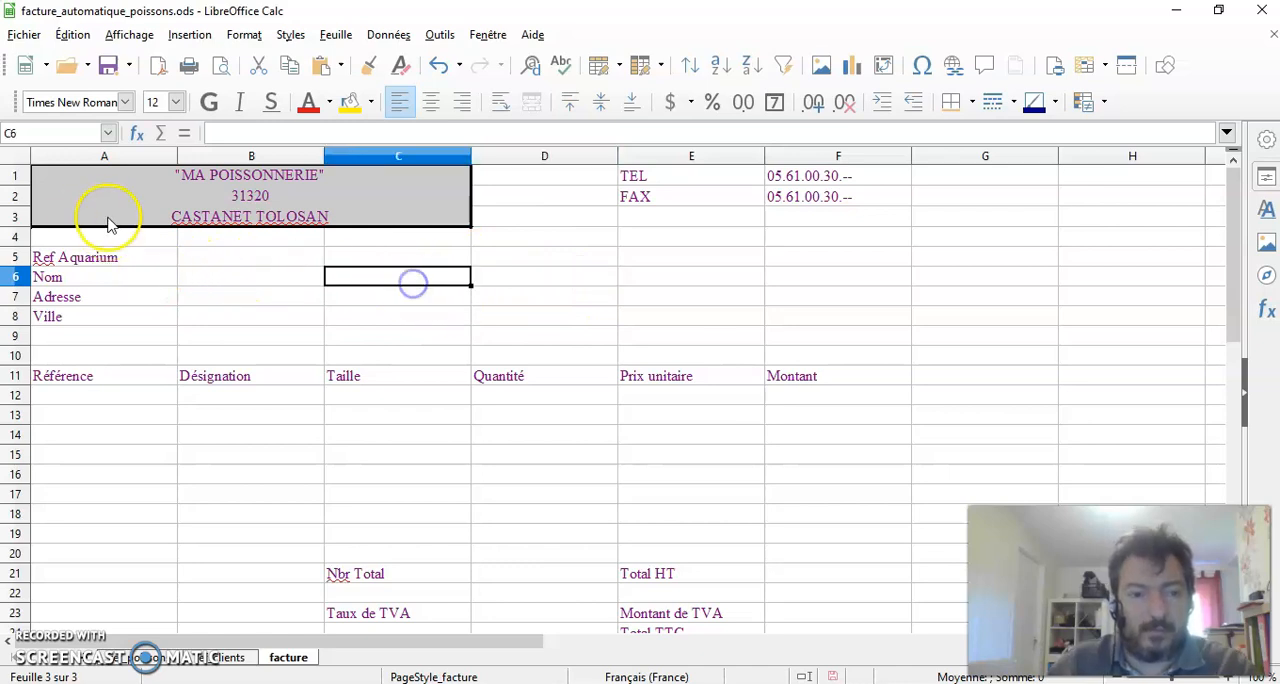
Start a RECHERCHEV formula in cell B6 beside Nom, using B5 as the search criterion
{"action": "left_click", "coordinate": [226, 259]}
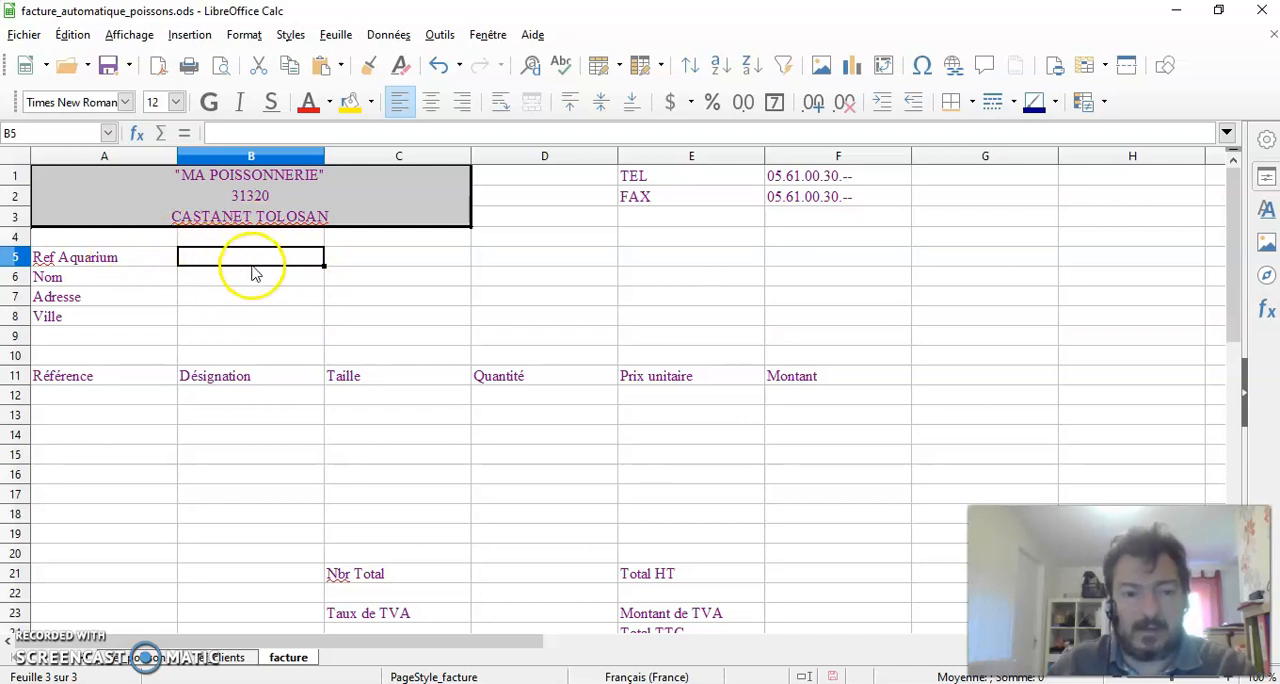
{"action": "left_click", "coordinate": [213, 282]}
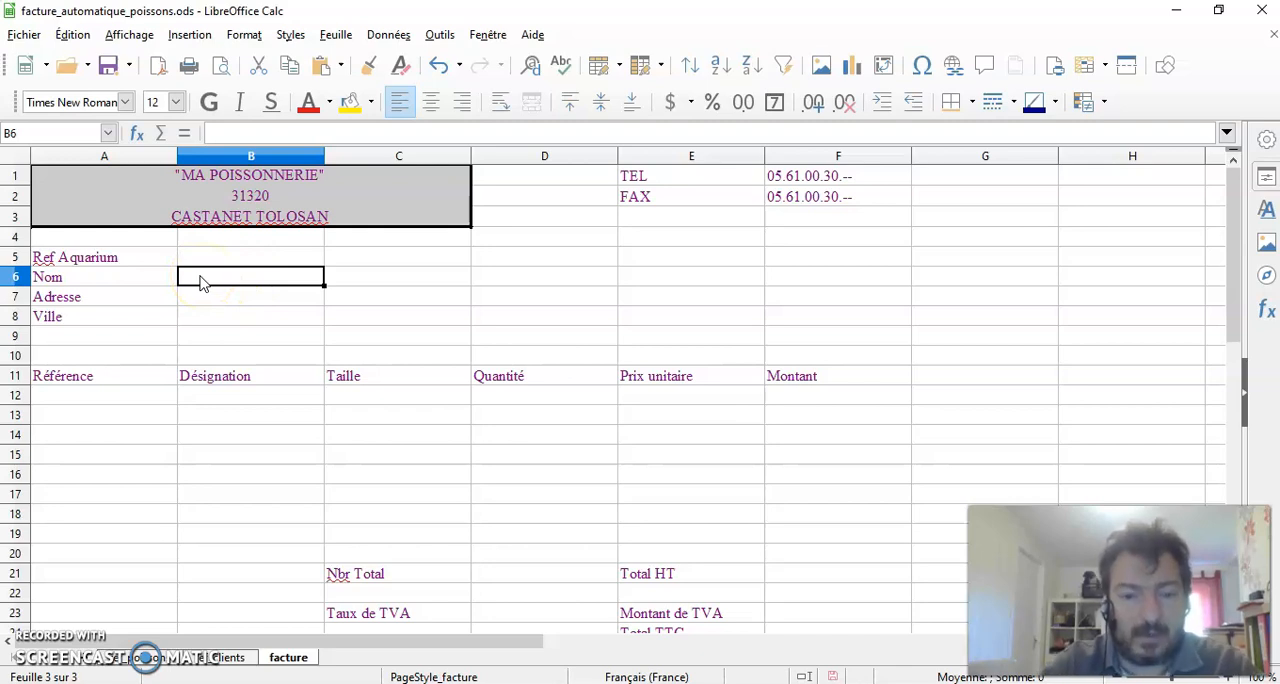
{"action": "type", "text": "=rech"}
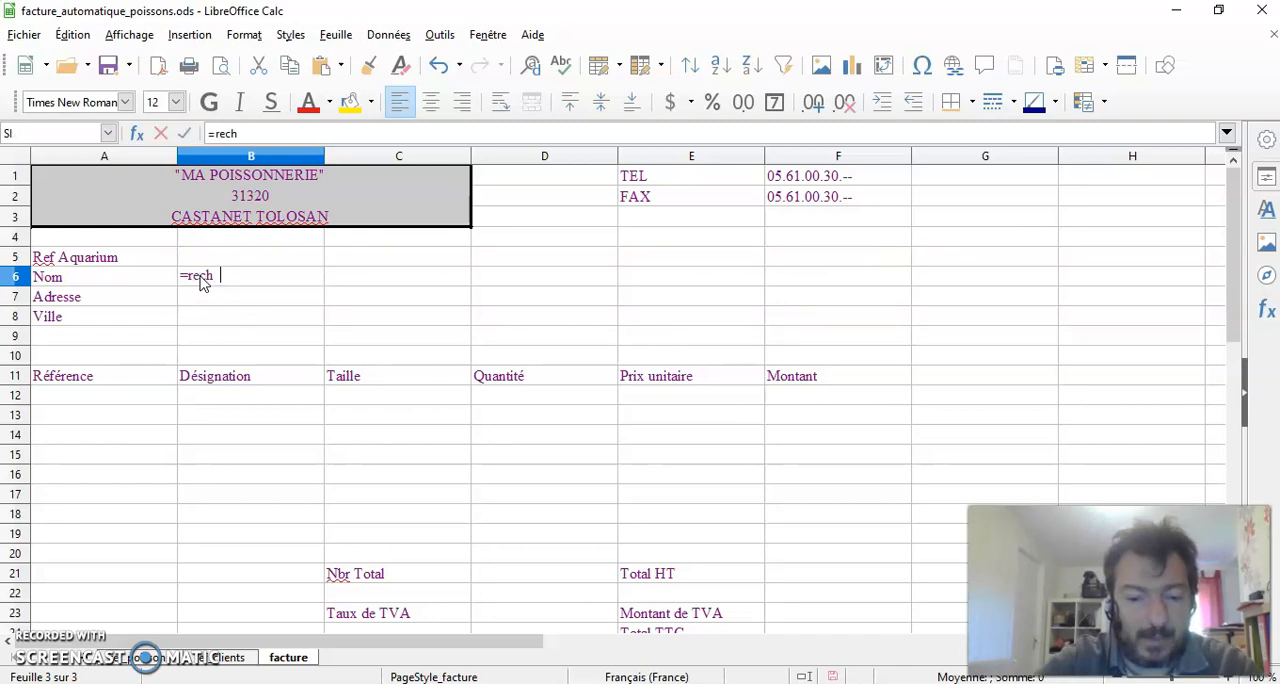
{"action": "type", "text": "erchev"}
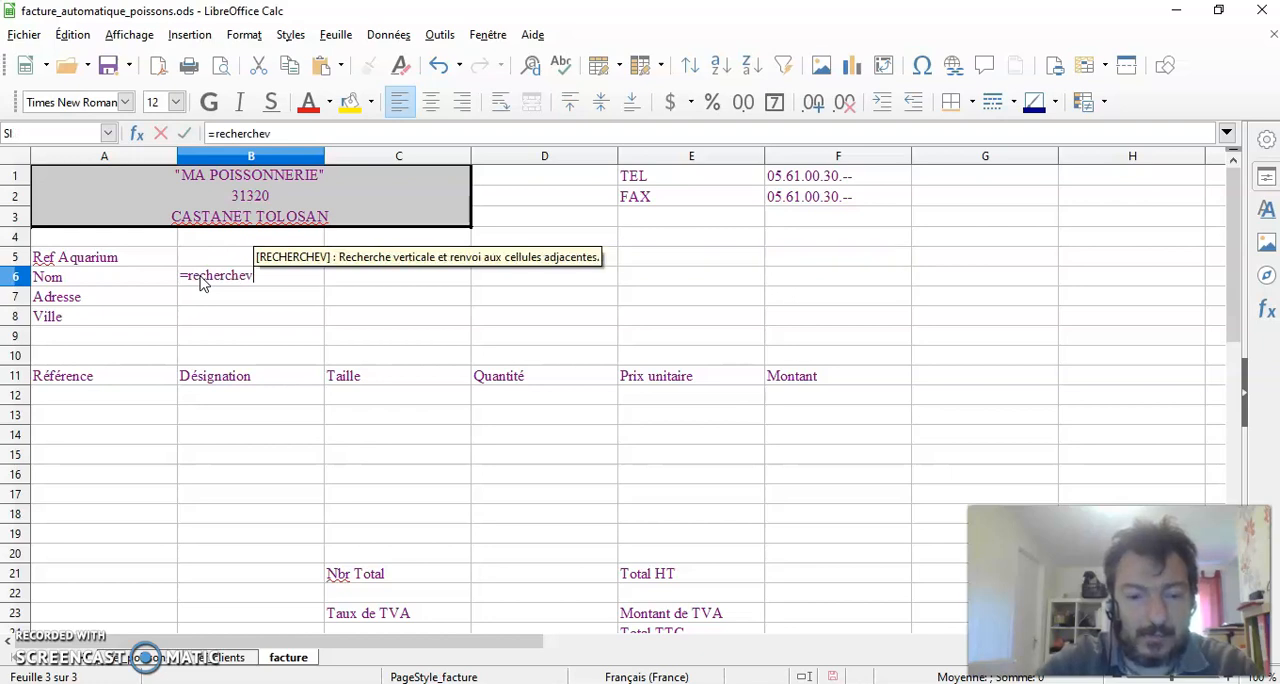
{"action": "type", "text": "("}
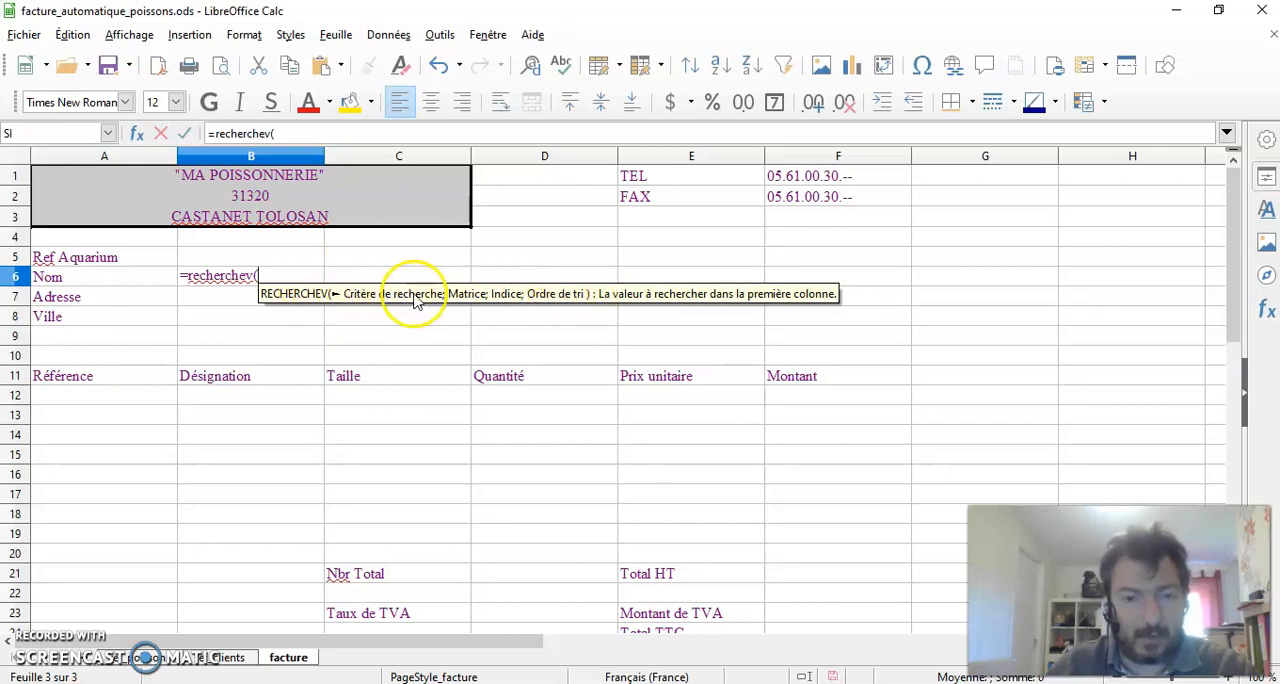
{"action": "left_click", "coordinate": [228, 258]}
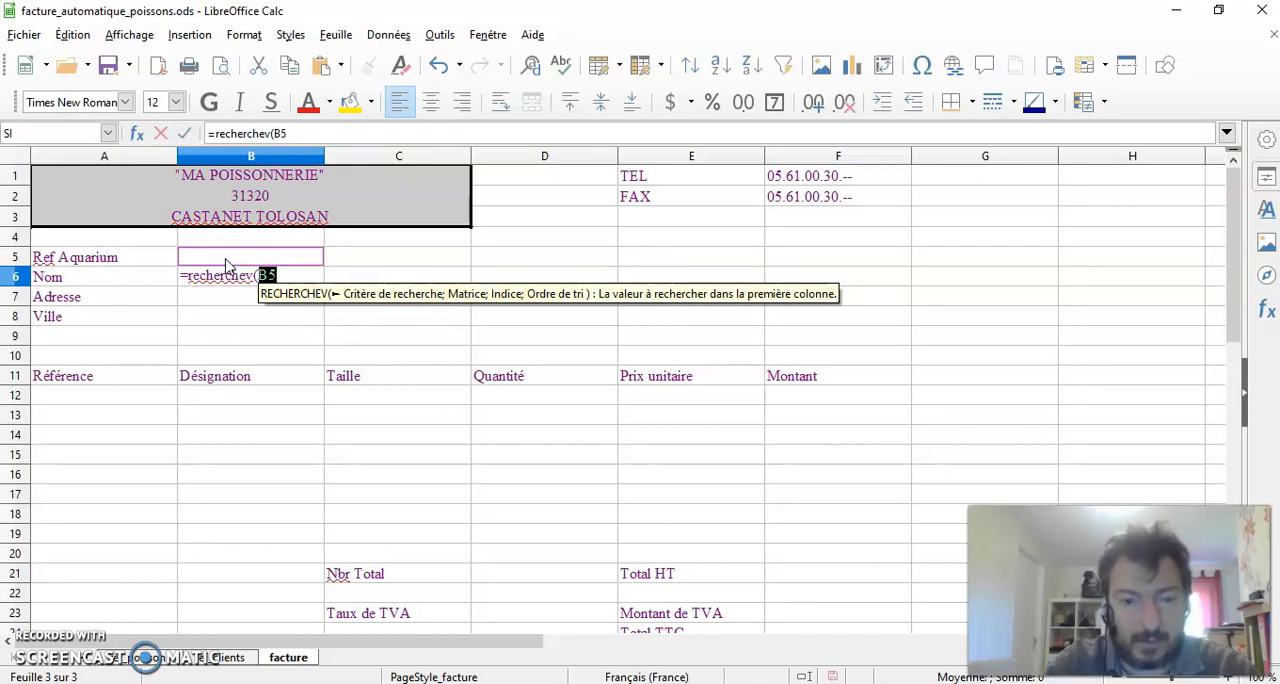
{"action": "type", "text": ";"}
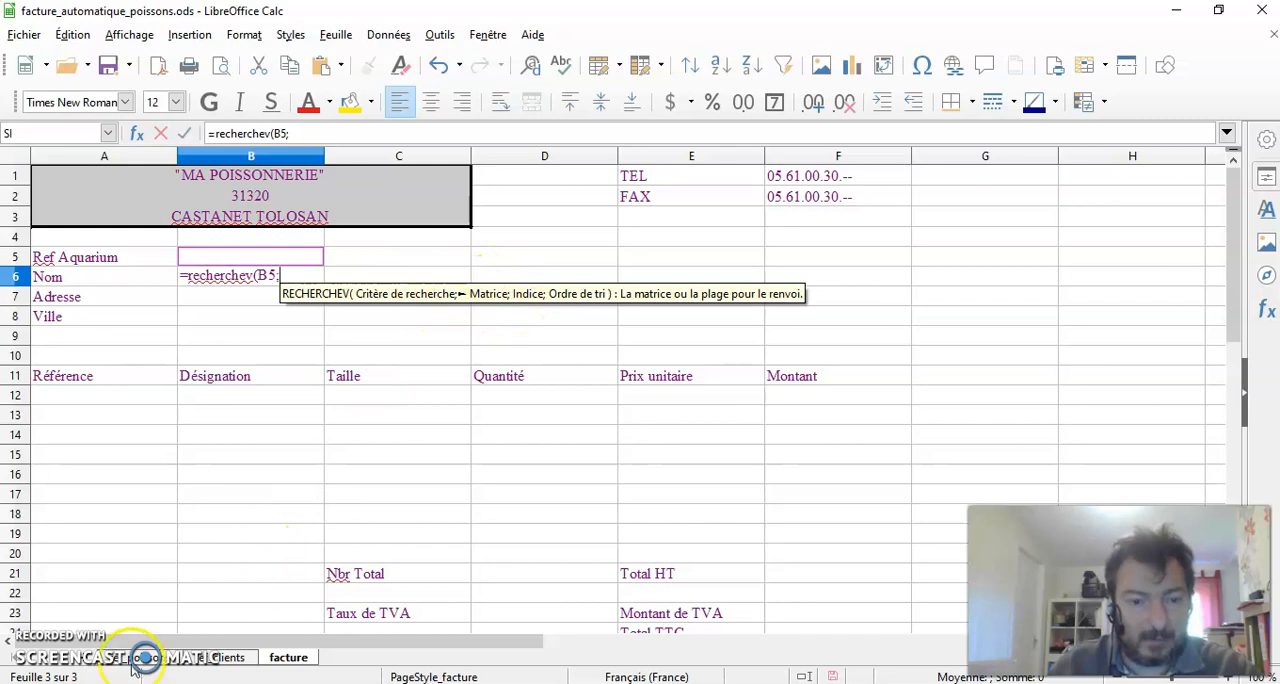
Add the range A1:D133 of the ref_clients sheet as the formula's lookup matrix
{"action": "left_click", "coordinate": [224, 657]}
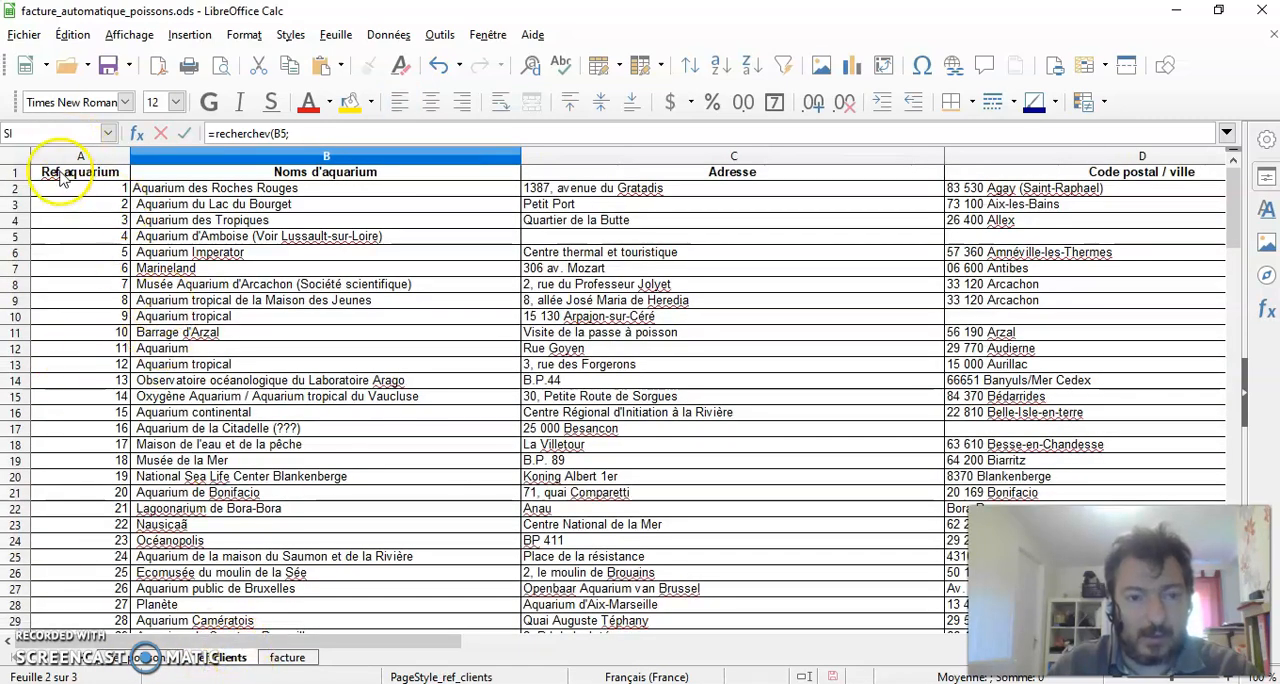
{"action": "left_click_drag", "start_coordinate": [60, 177], "coordinate": [884, 252]}
{"action": "left_click_drag", "start_coordinate": [830, 315], "coordinate": [783, 380]}
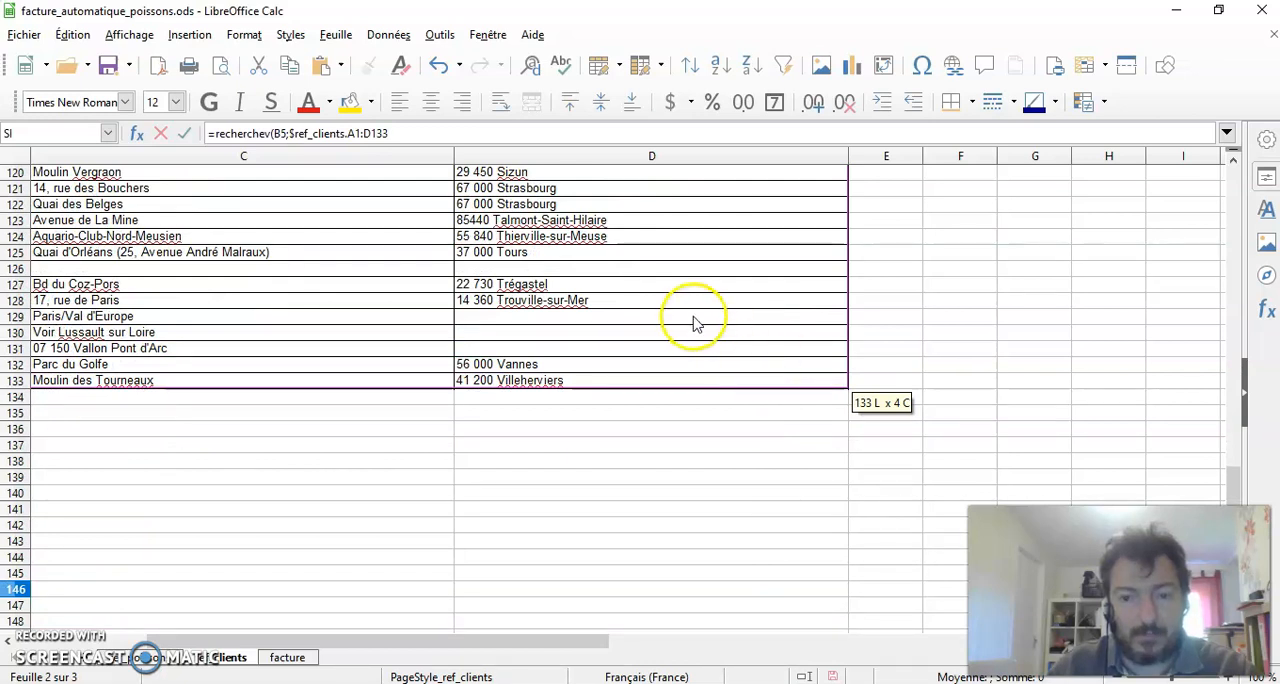
{"action": "left_click", "coordinate": [409, 133]}
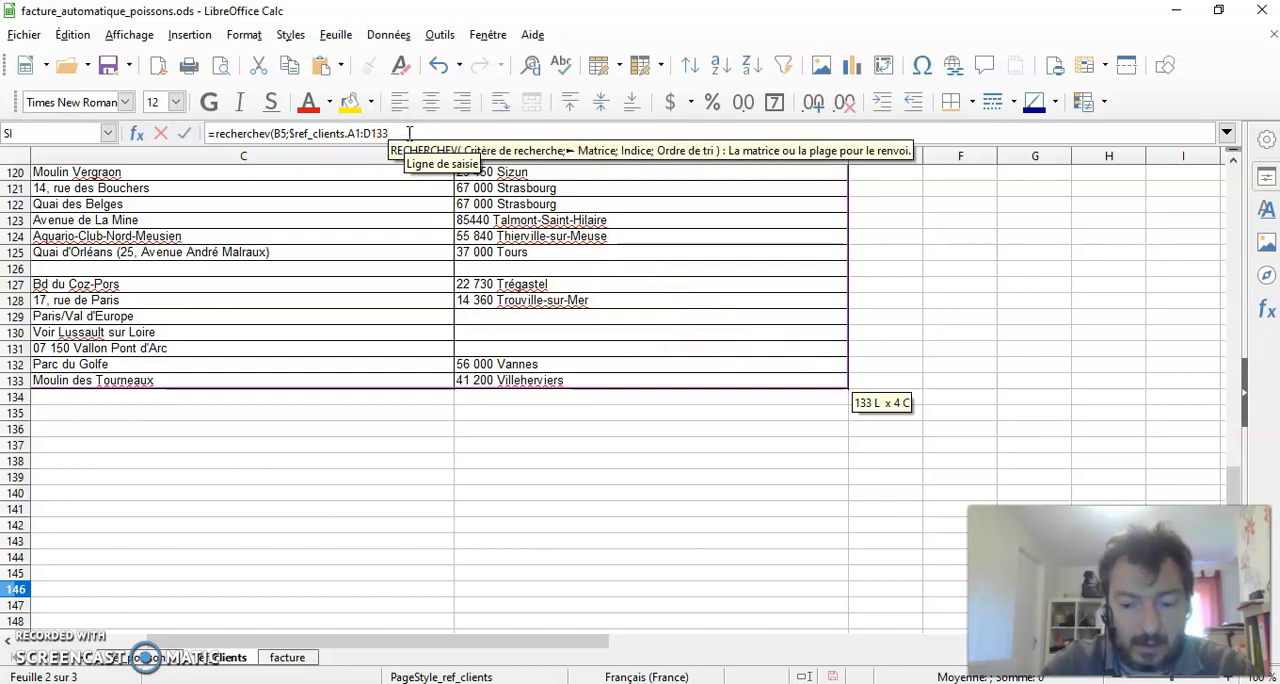
{"action": "type", "text": ";"}
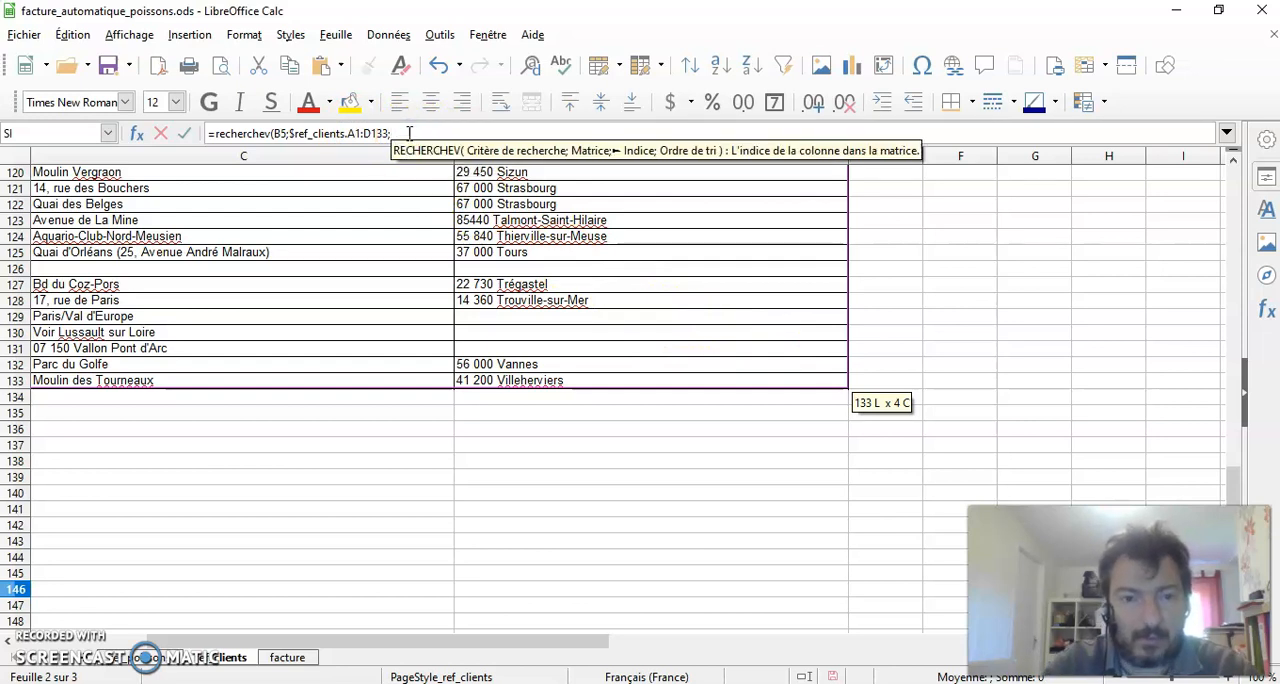
{"action": "key", "text": "BackSpace"}
{"action": "type", "text": ";"}
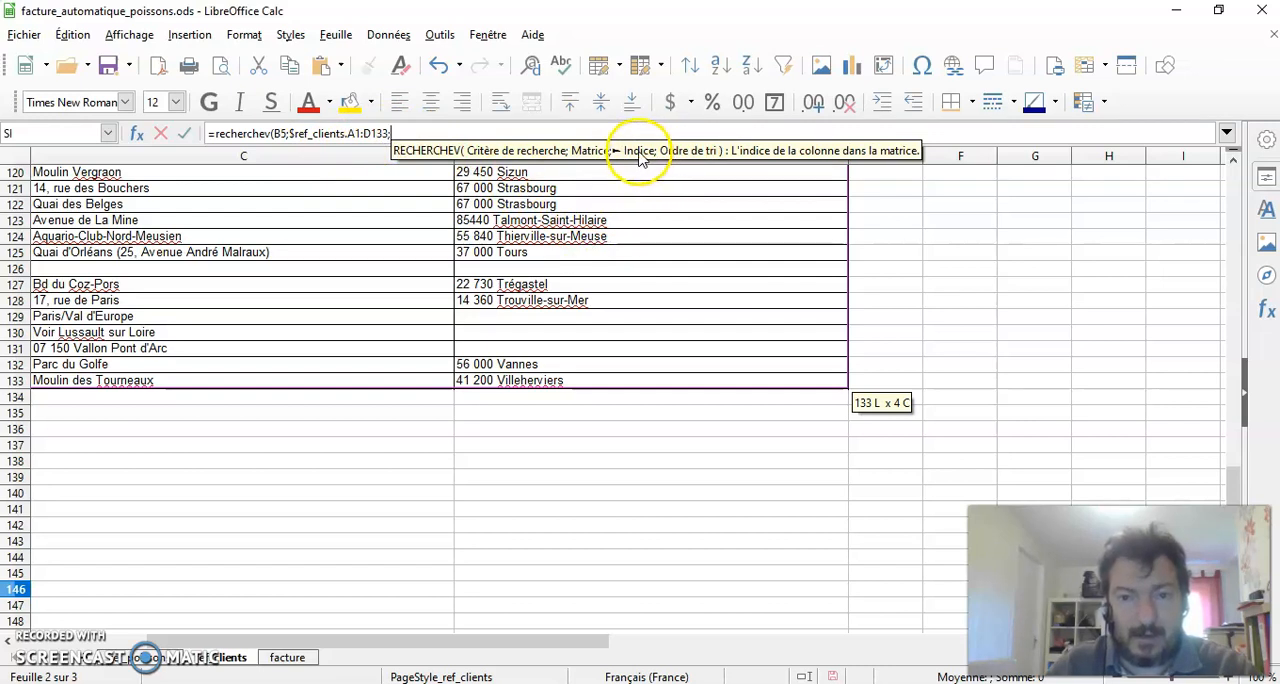
Set the formula's column index to 2, matching the Noms d'aquarium column, followed by a separator for the sort order
{"action": "left_click_drag", "start_coordinate": [476, 636], "coordinate": [384, 640]}
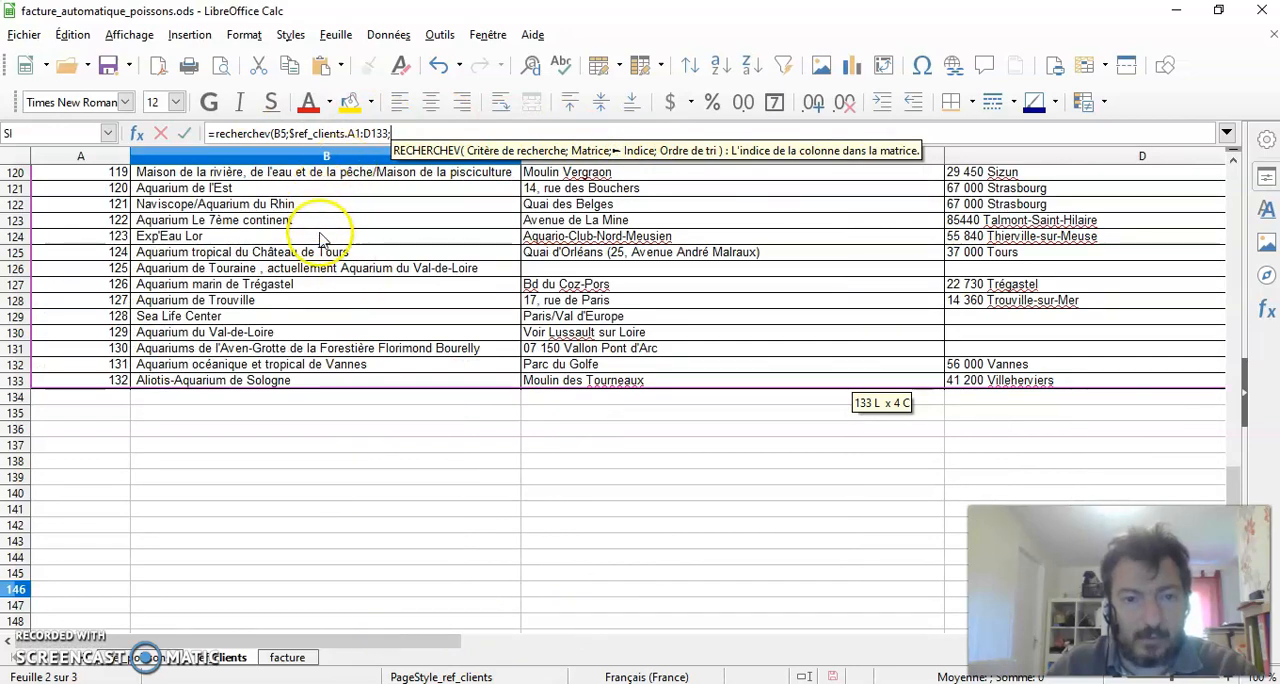
{"action": "scroll", "coordinate": [320, 240], "scroll_direction": "up", "scroll_amount": 20}
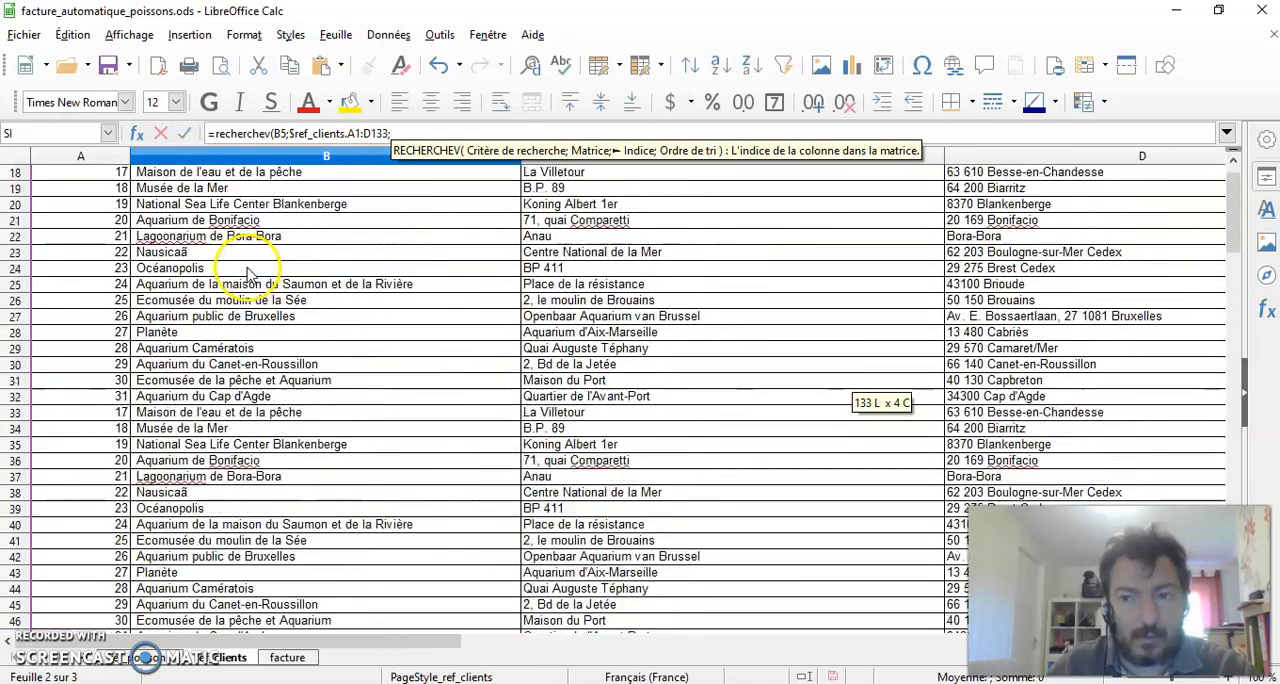
{"action": "scroll", "coordinate": [247, 272], "scroll_direction": "up", "scroll_amount": 6}
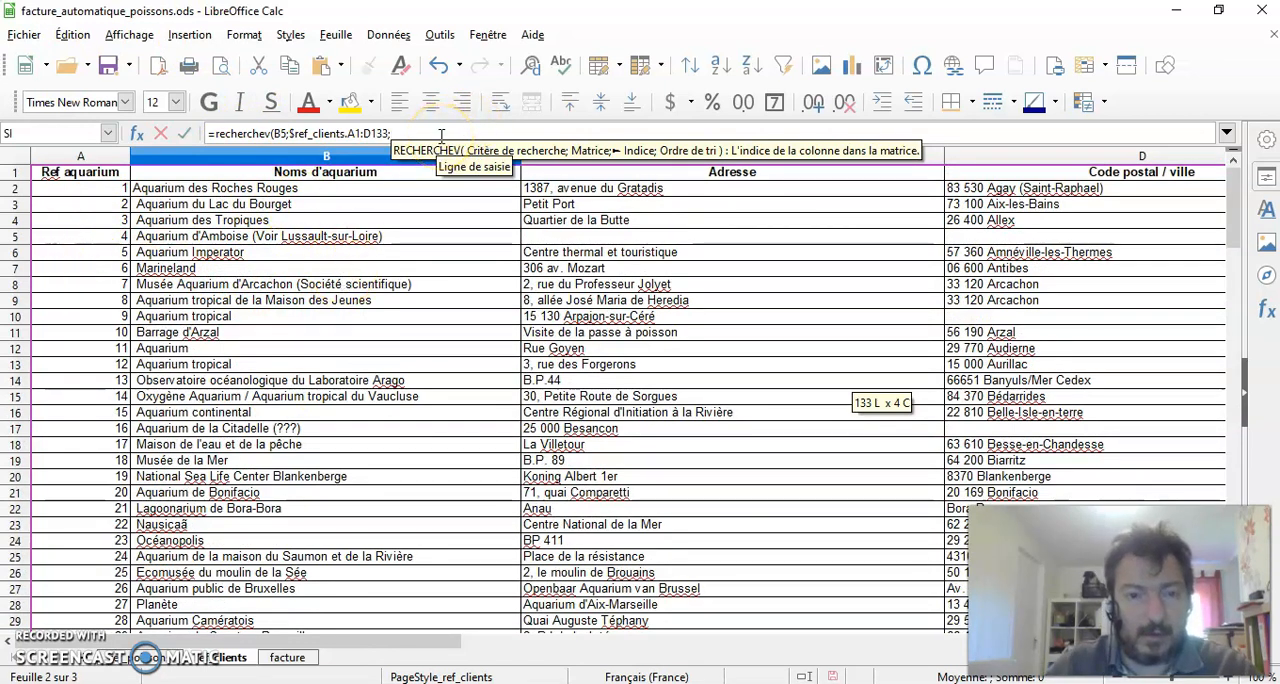
{"action": "type", "text": "2"}
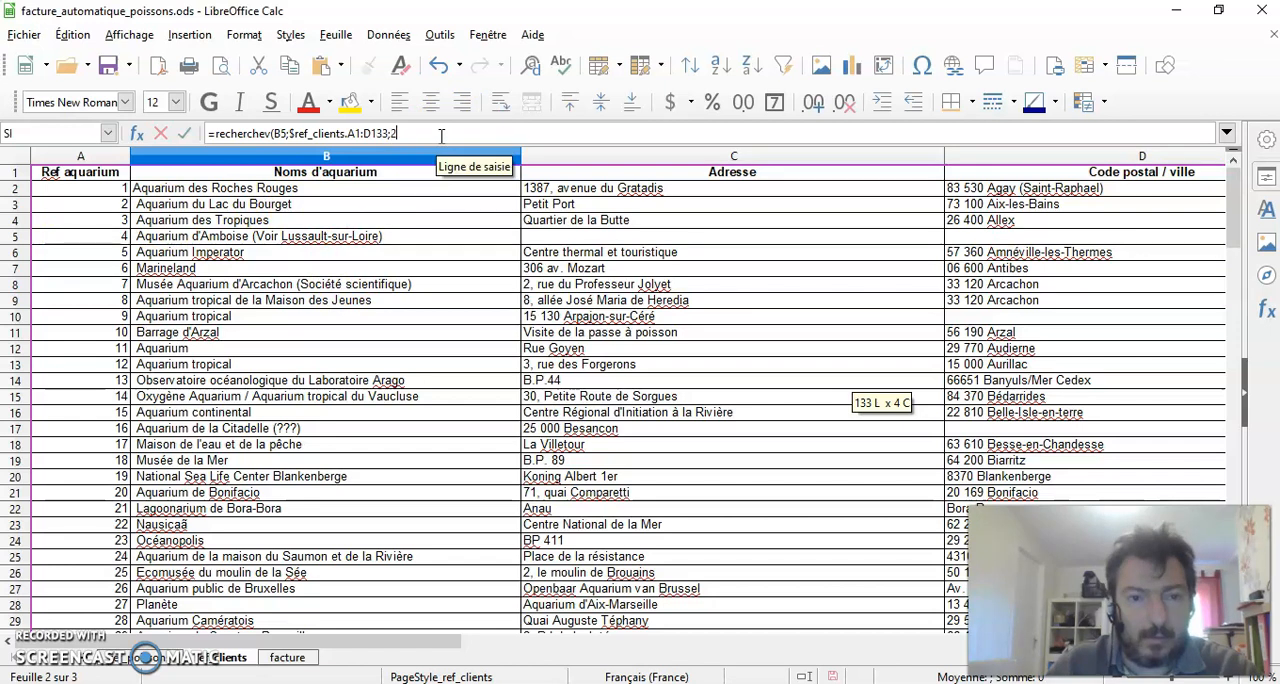
{"action": "type", "text": ";"}
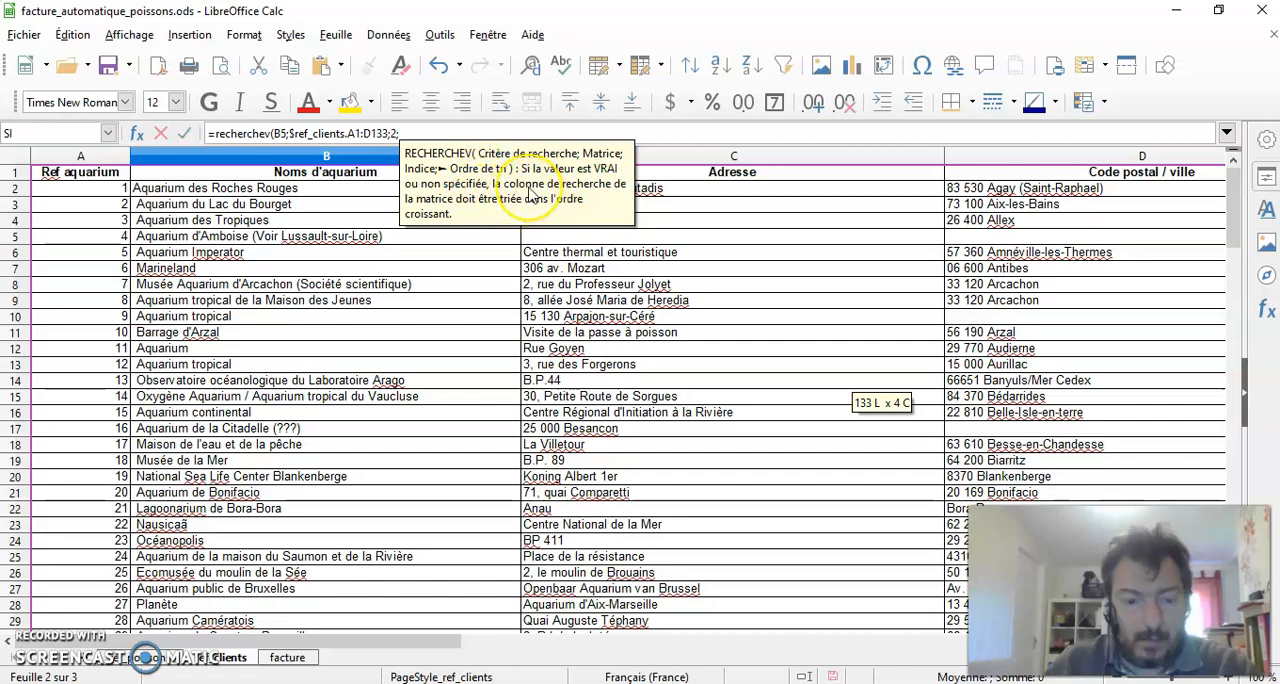
Complete the RECHERCHEV formula in B6 with sort order 0, and enter reference 10 beside Ref Aquarium in B5
{"action": "type", "text": "0"}
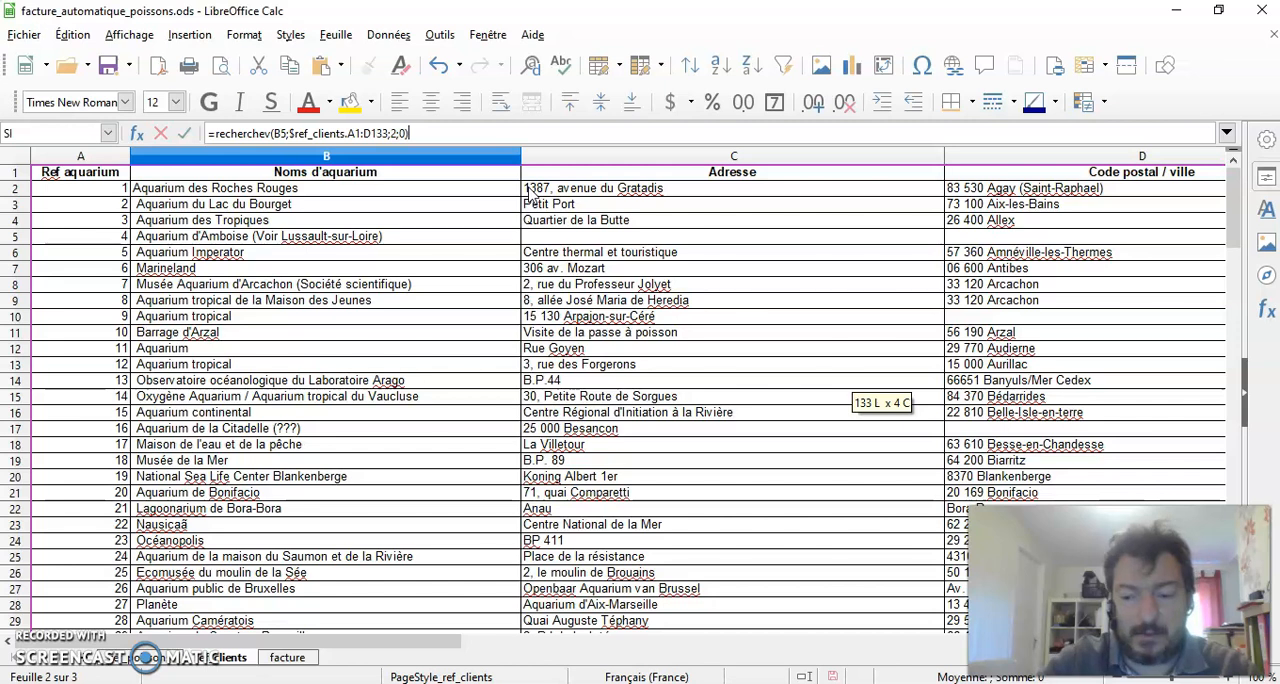
{"action": "key", "text": "Return"}
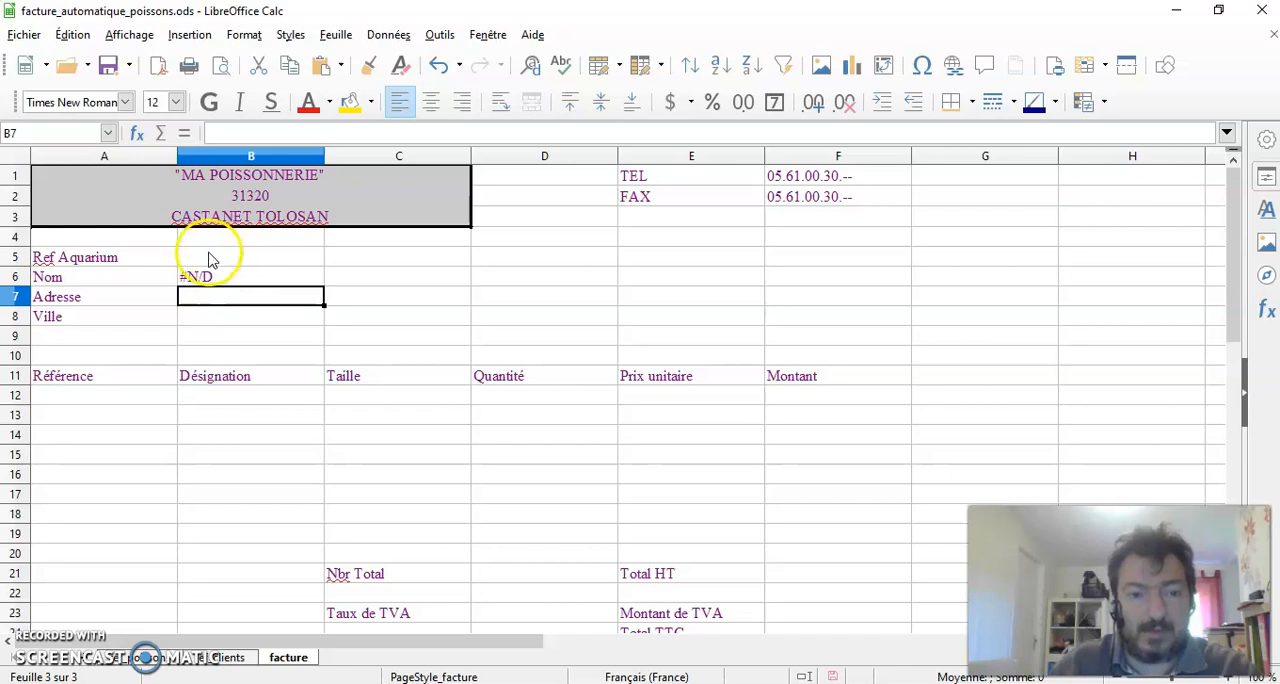
{"action": "left_click", "coordinate": [196, 664]}
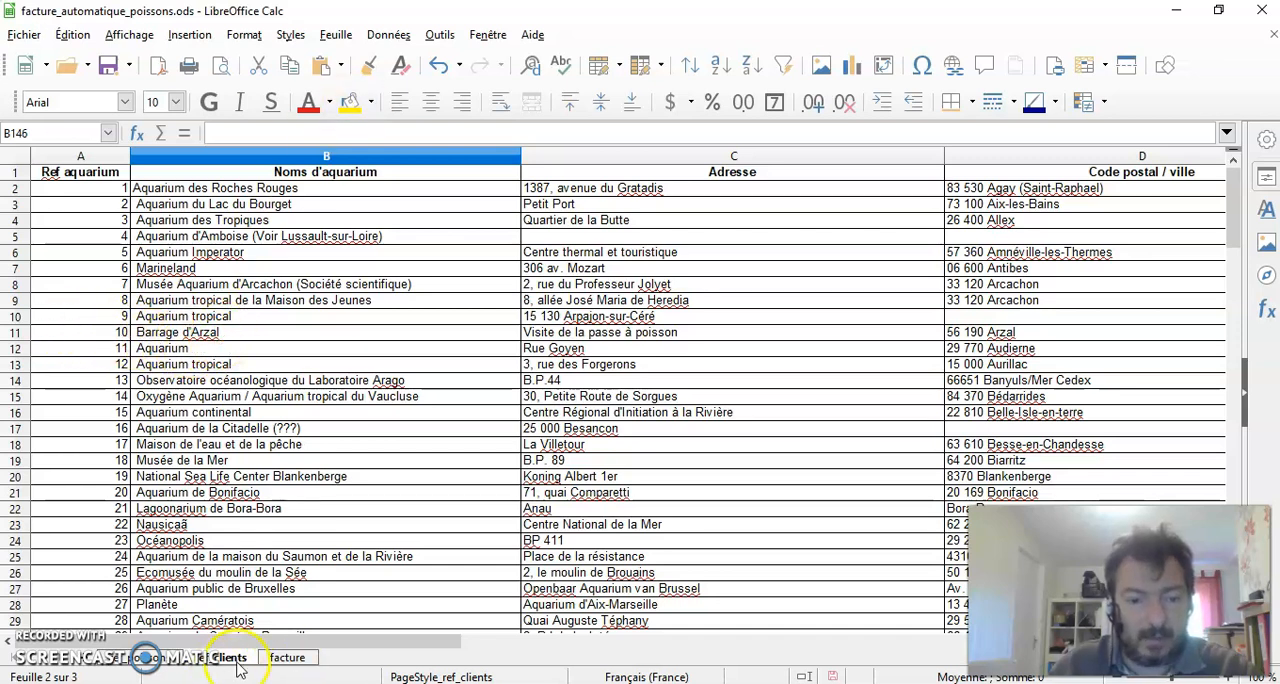
{"action": "left_click", "coordinate": [285, 659]}
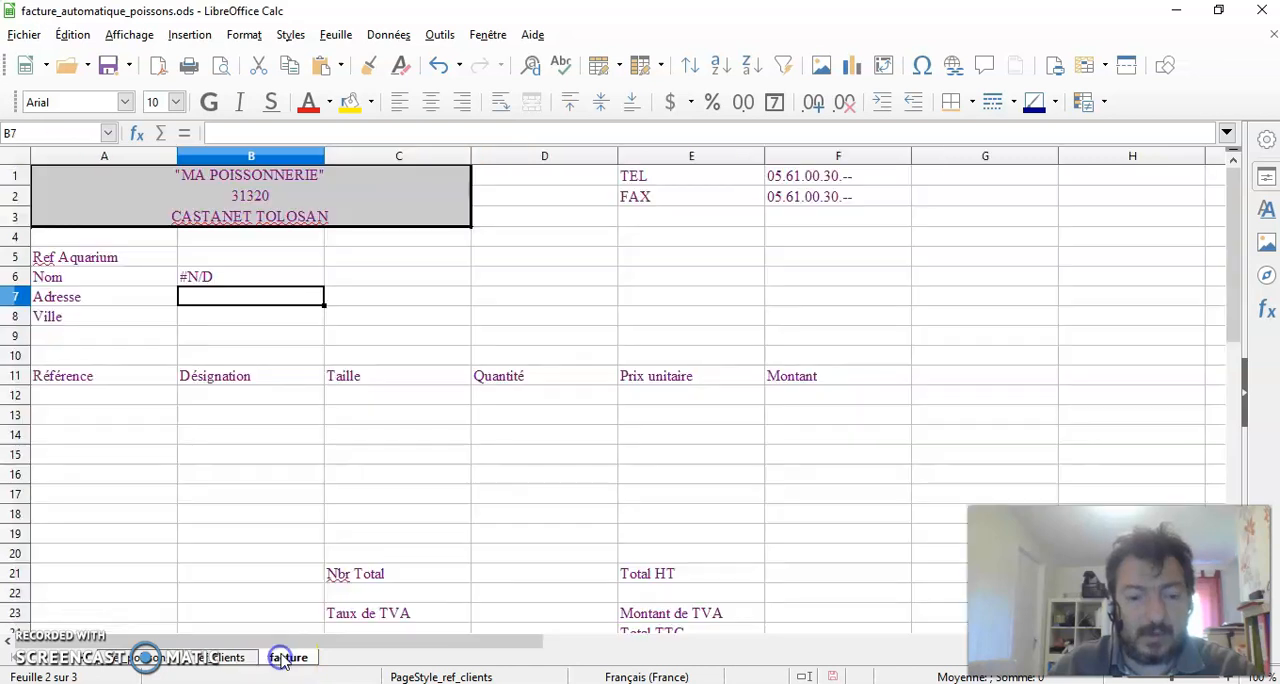
{"action": "left_click", "coordinate": [211, 254]}
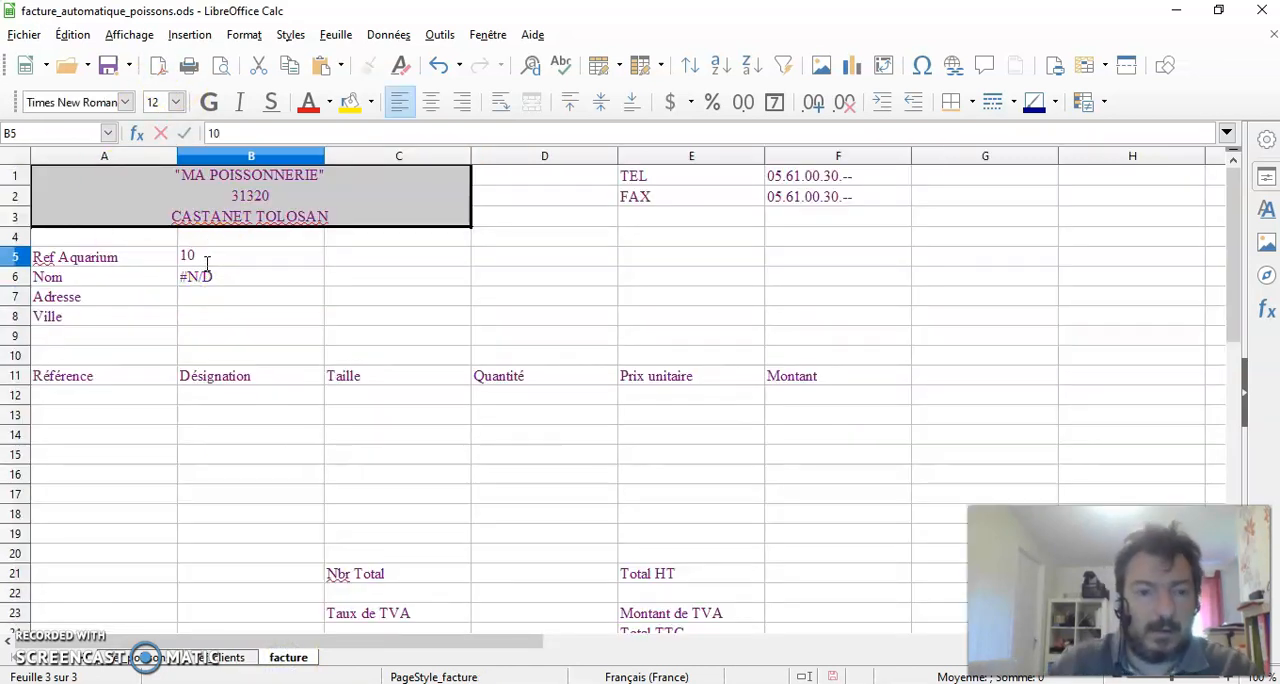
{"action": "key", "text": "Return"}
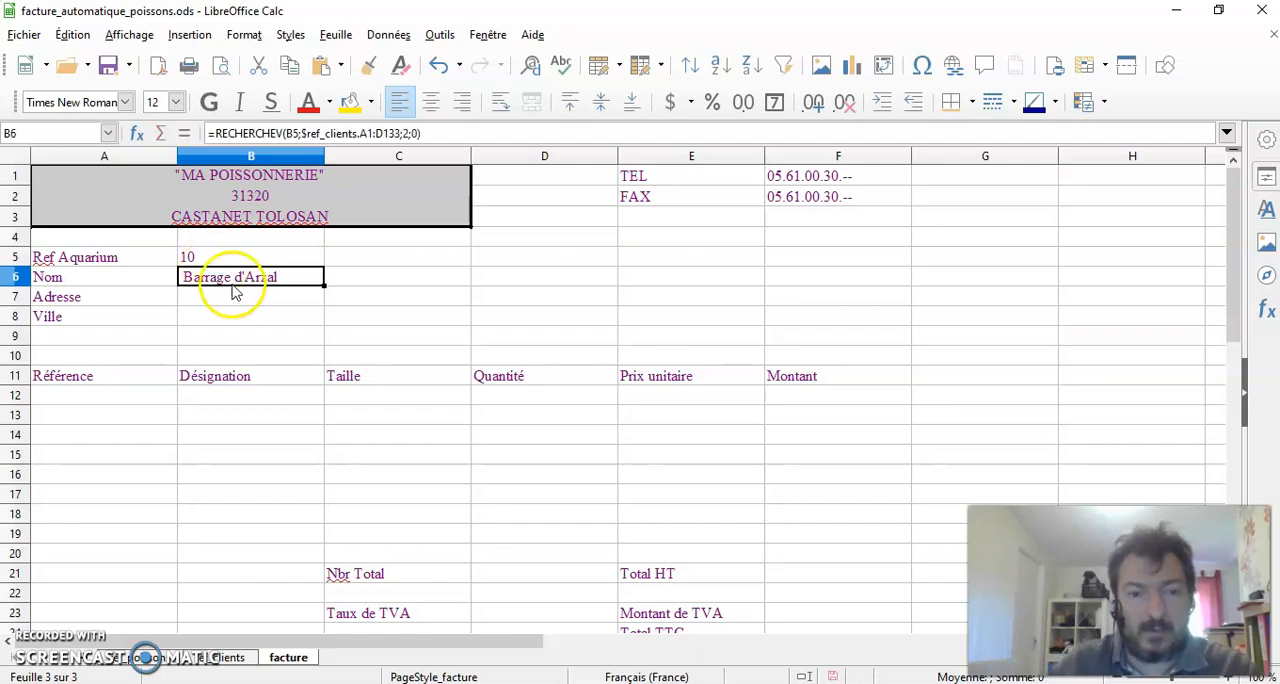
{"action": "left_click", "coordinate": [388, 283]}
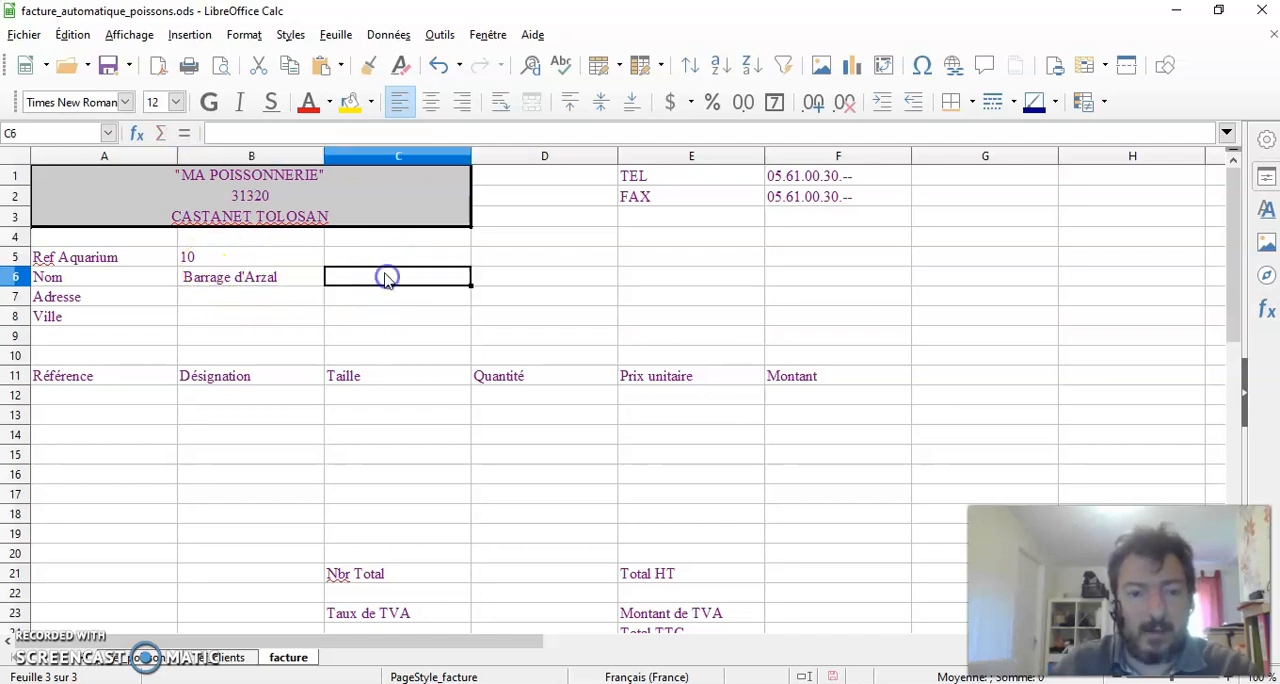
Copy the RECHERCHEV formula from B6 down to the Adresse and Ville cells B7:B8
{"action": "left_click", "coordinate": [283, 277]}
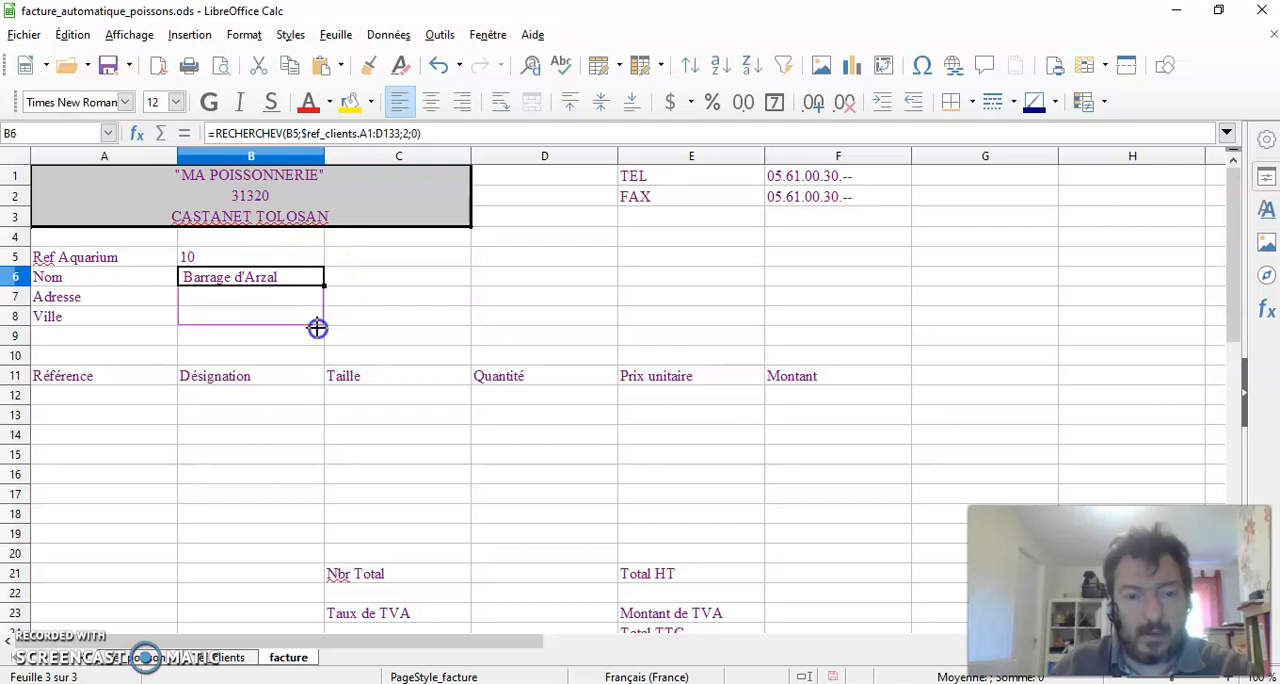
{"action": "left_click_drag", "start_coordinate": [318, 332], "coordinate": [315, 311]}
{"action": "left_click", "coordinate": [398, 296]}
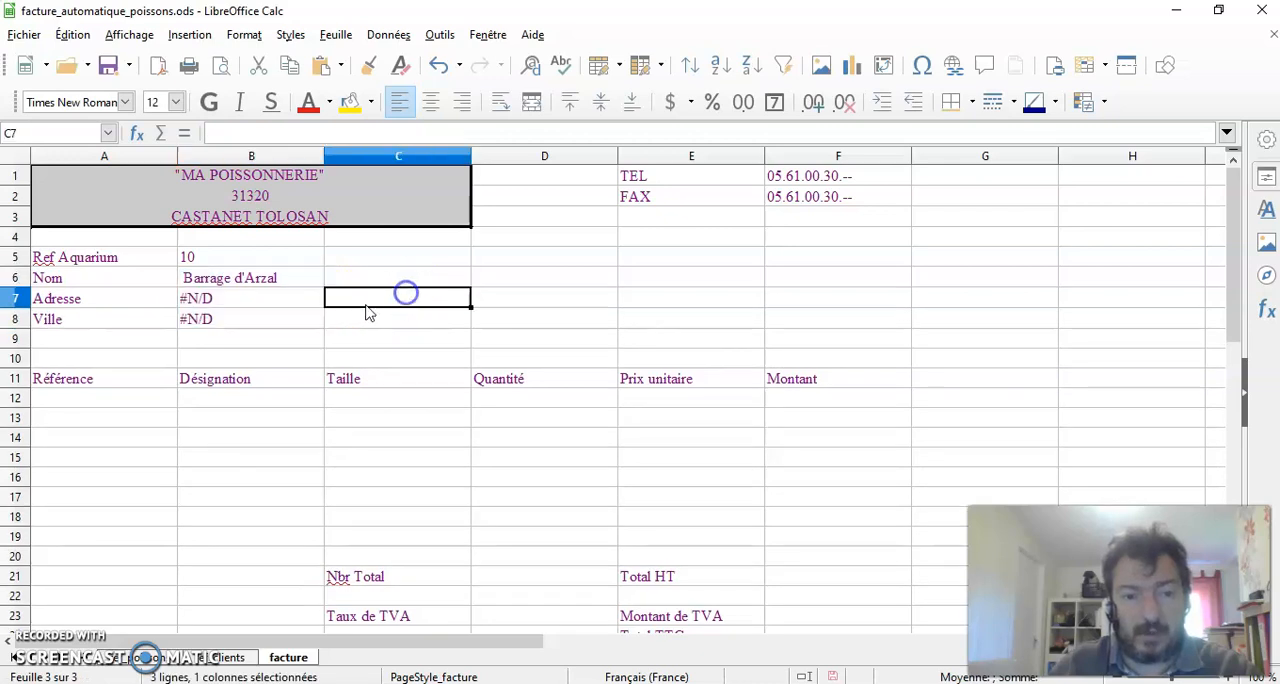
Compare the formulas in B6 and B7, and set the search criterion of the Adresse formula in B7 to B5
{"action": "left_click", "coordinate": [230, 282]}
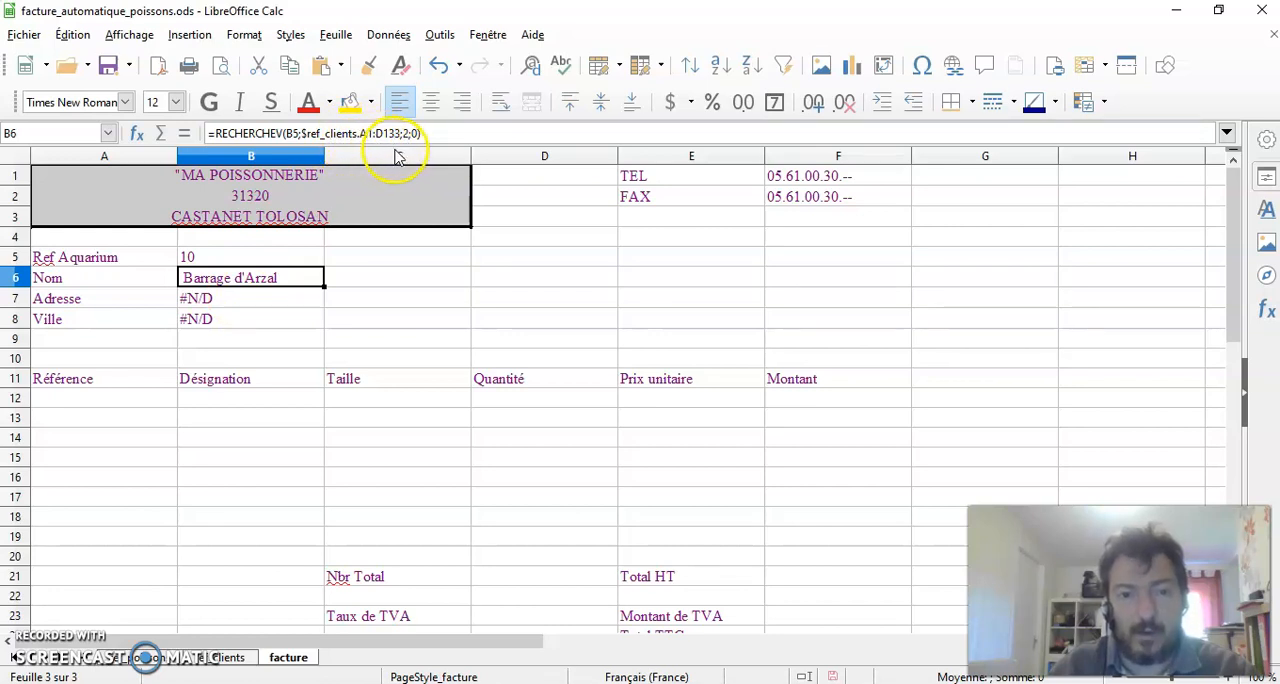
{"action": "left_click", "coordinate": [240, 299]}
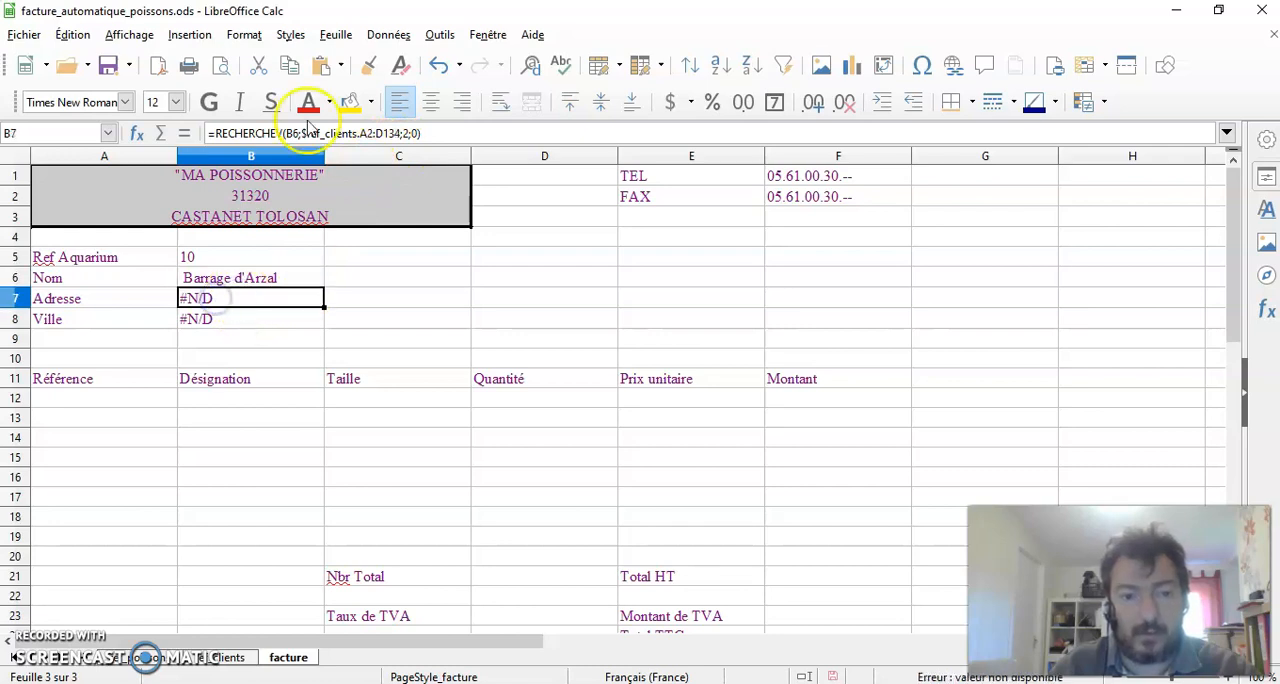
{"action": "left_click", "coordinate": [306, 134]}
{"action": "key", "text": "BackSpace"}
{"action": "type", "text": "5"}
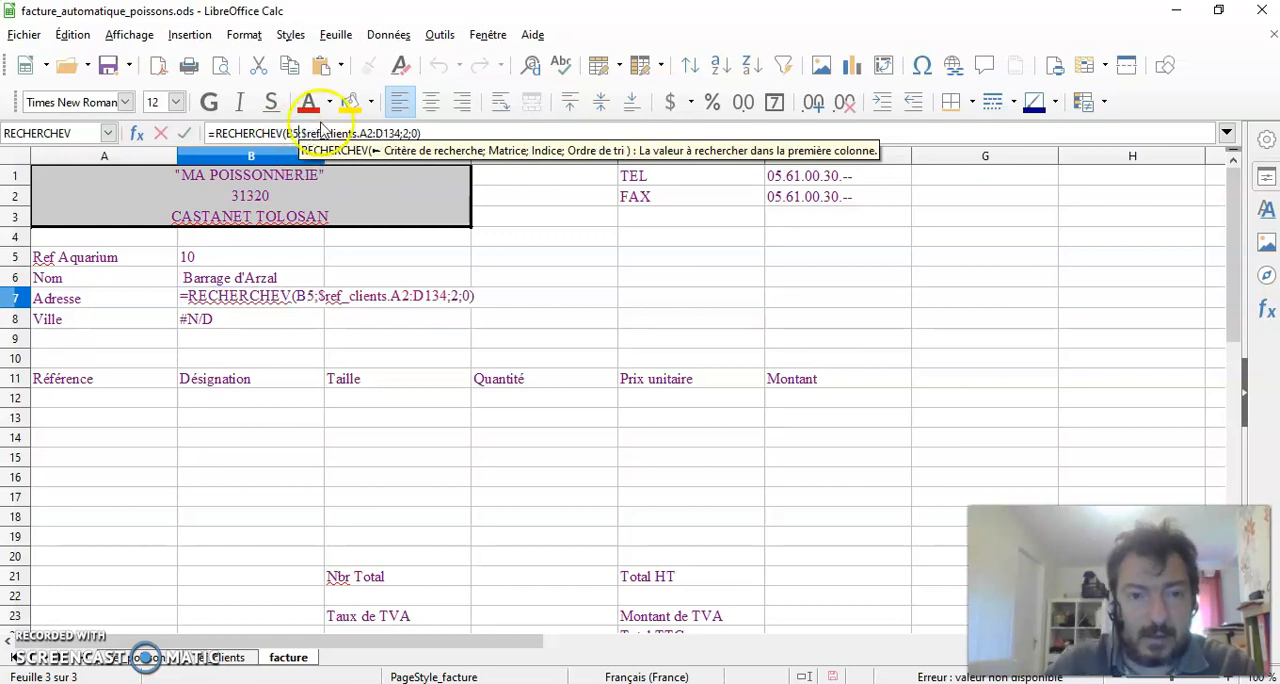
Correct the lookup matrix of the Adresse formula in B7 to the range A1:D133 of ref_clients
{"action": "left_click", "coordinate": [378, 134]}
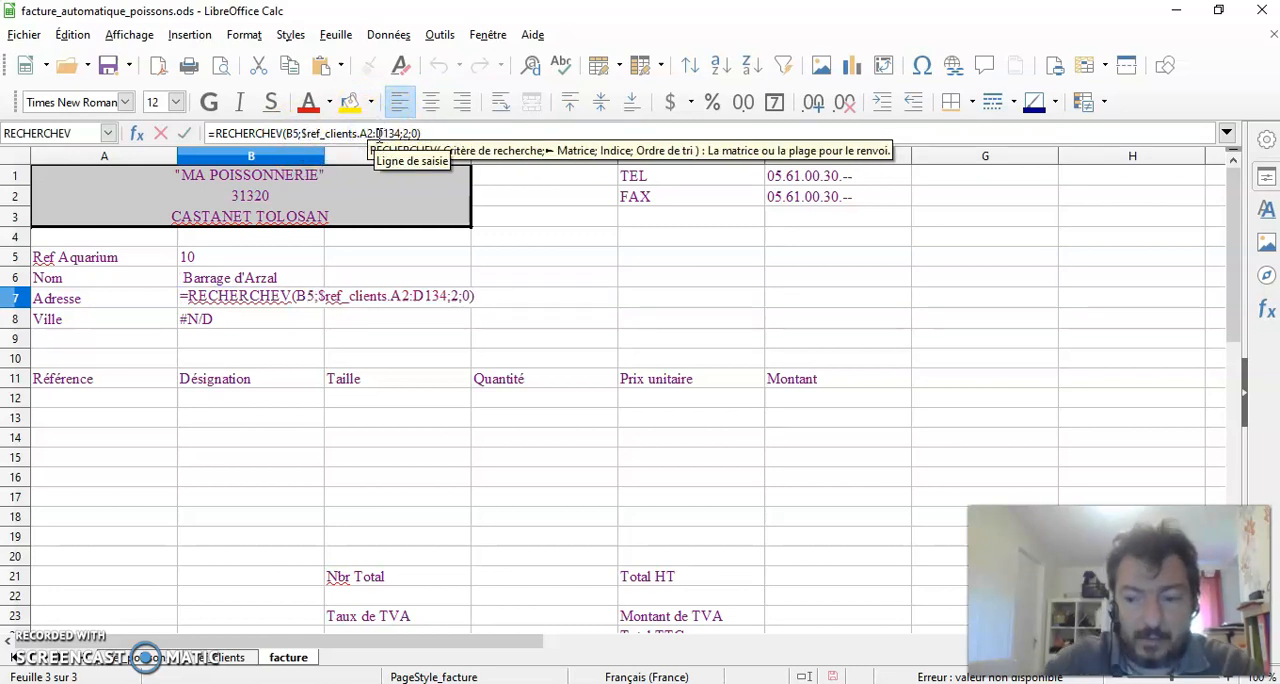
{"action": "key", "text": "BackSpace"}
{"action": "type", "text": "1"}
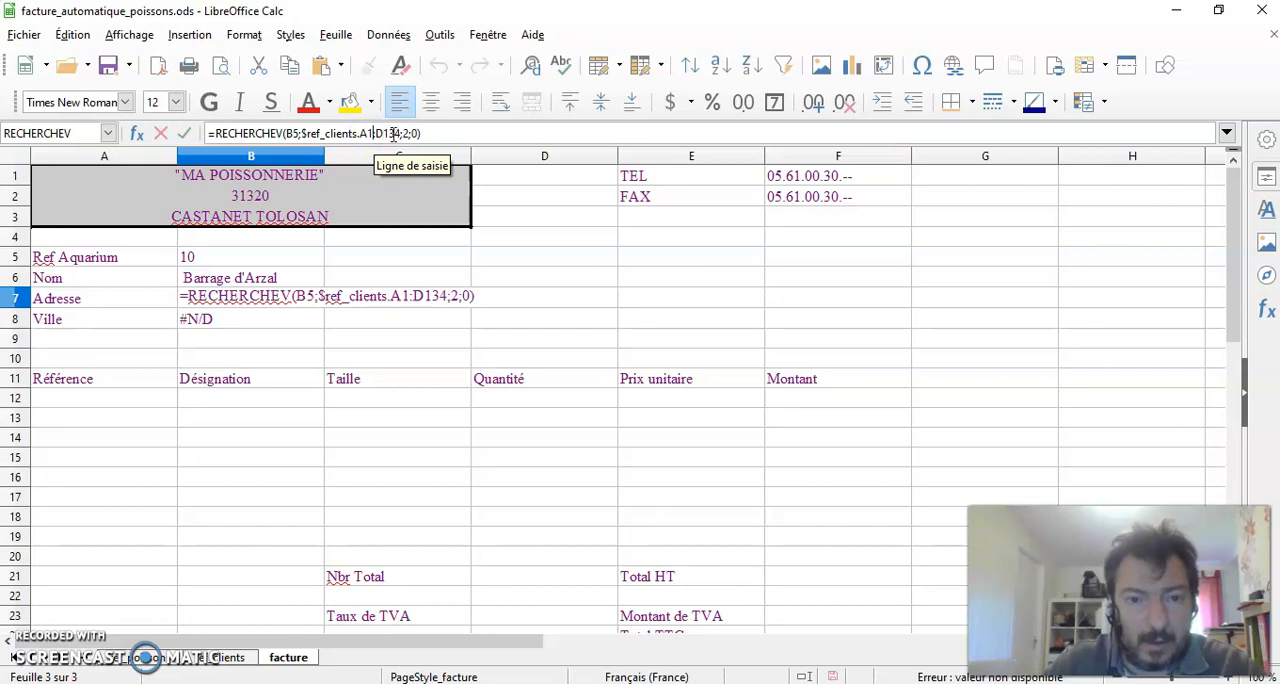
{"action": "left_click_drag", "start_coordinate": [391, 134], "coordinate": [396, 134]}
{"action": "left_click", "coordinate": [405, 134]}
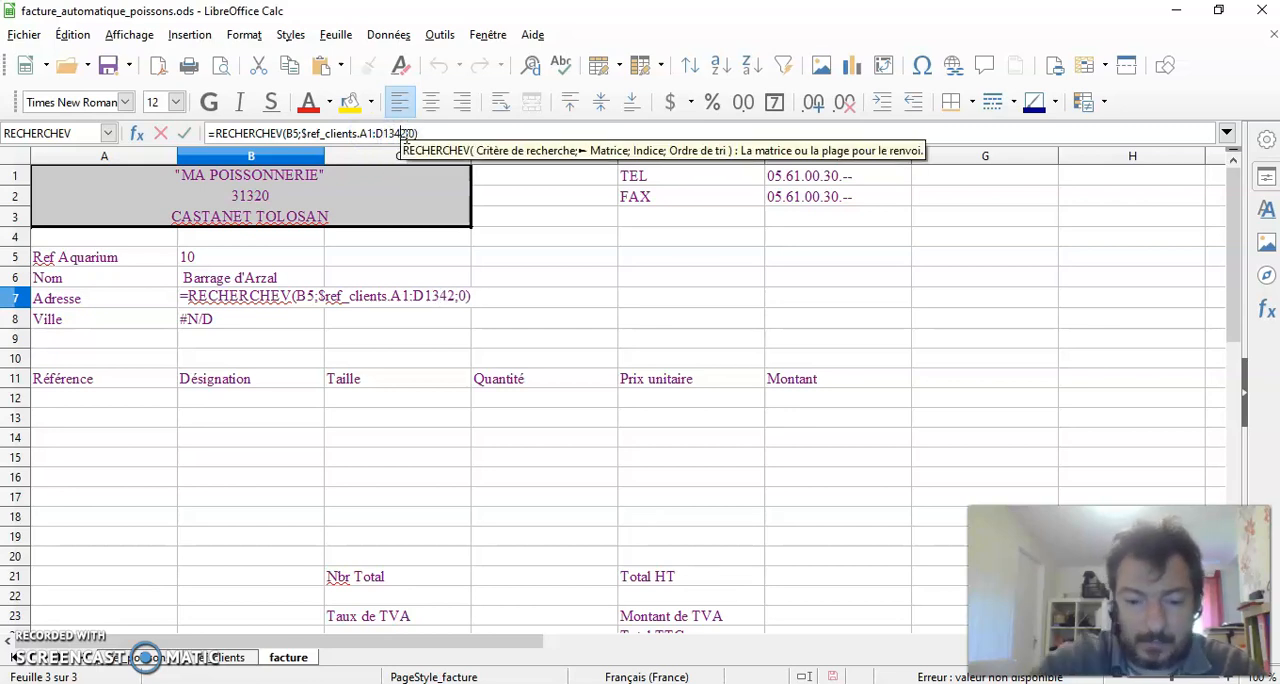
{"action": "type", "text": "3"}
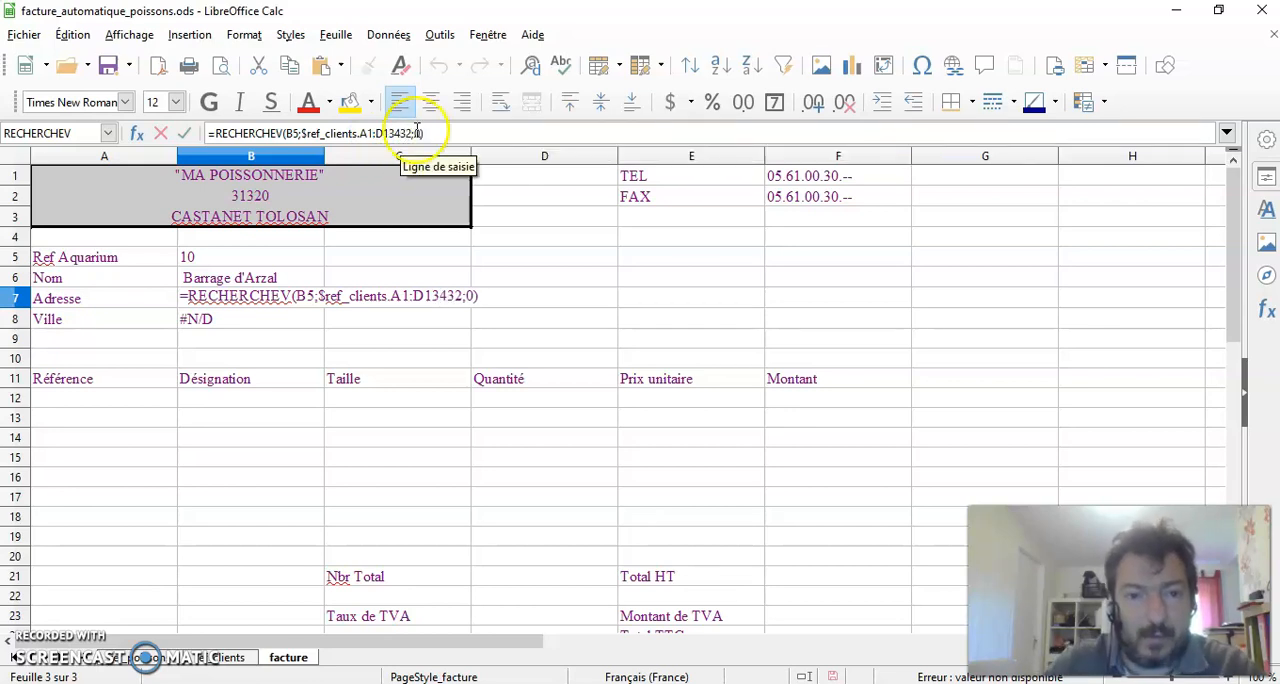
{"action": "key", "text": "BackSpace"}
{"action": "key", "text": "BackSpace"}
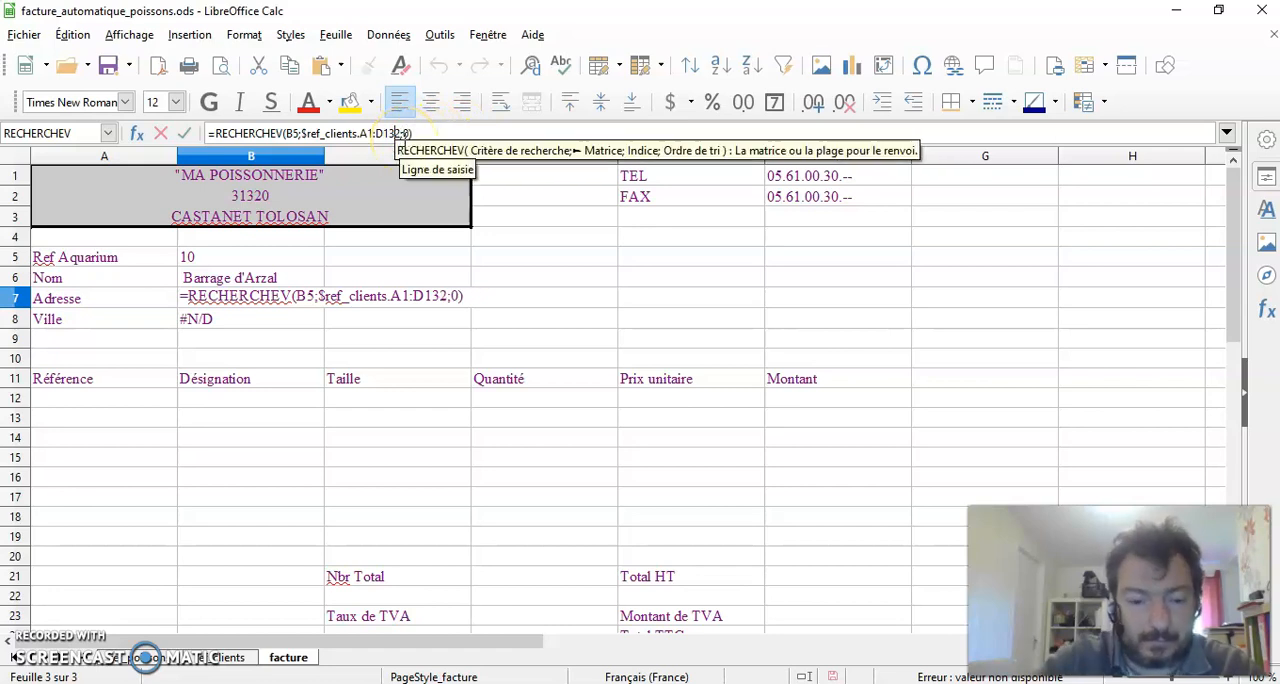
{"action": "type", "text": "3"}
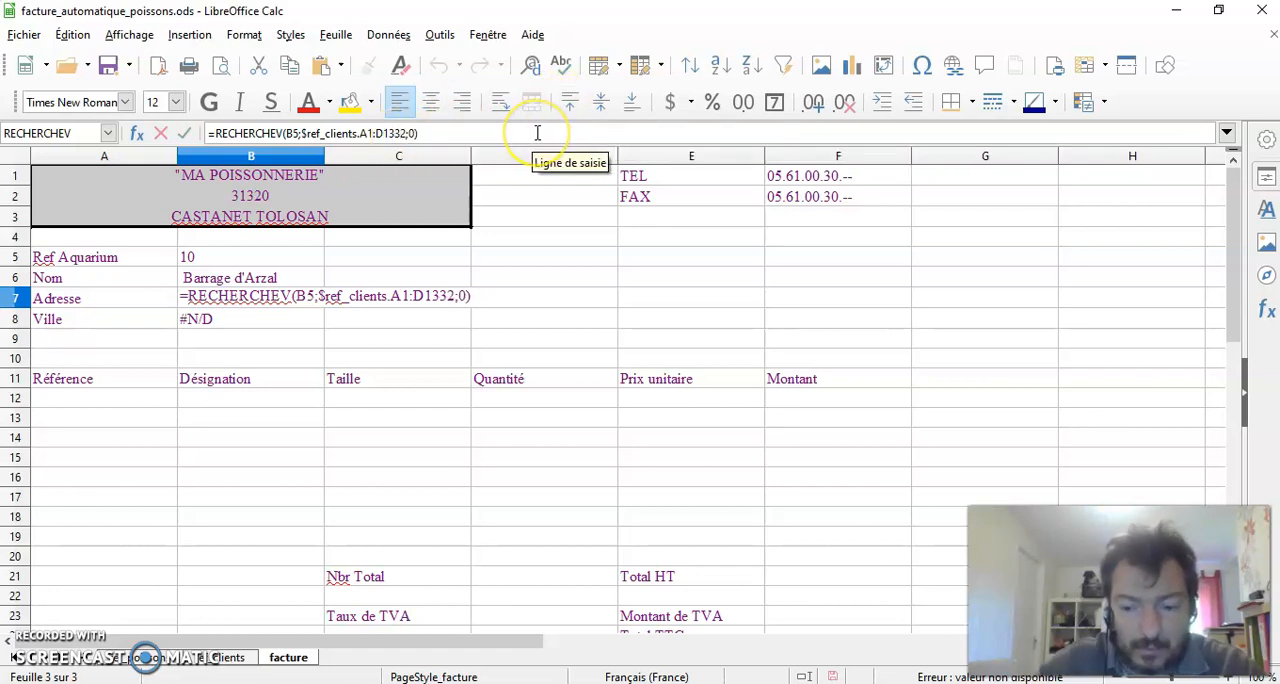
{"action": "type", "text": ";"}
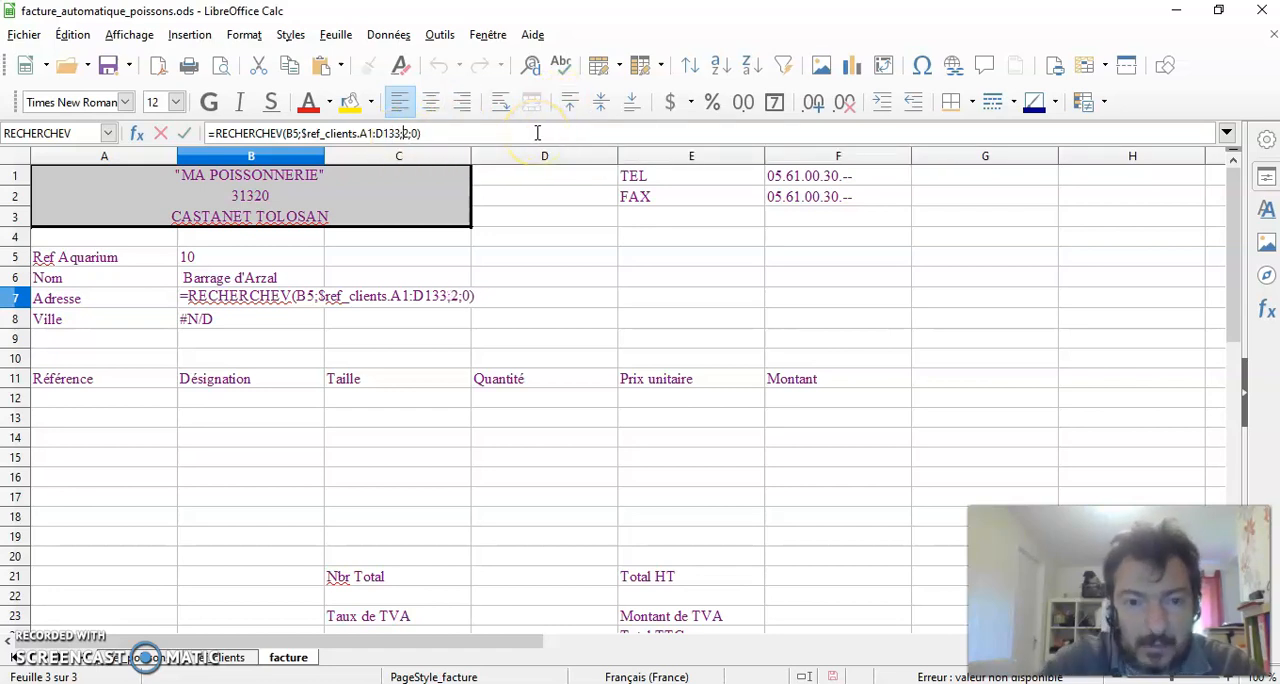
Set the column index of the Adresse formula in B7 to 3 and validate the formula
{"action": "left_click", "coordinate": [406, 134]}
{"action": "double_click", "coordinate": [406, 134]}
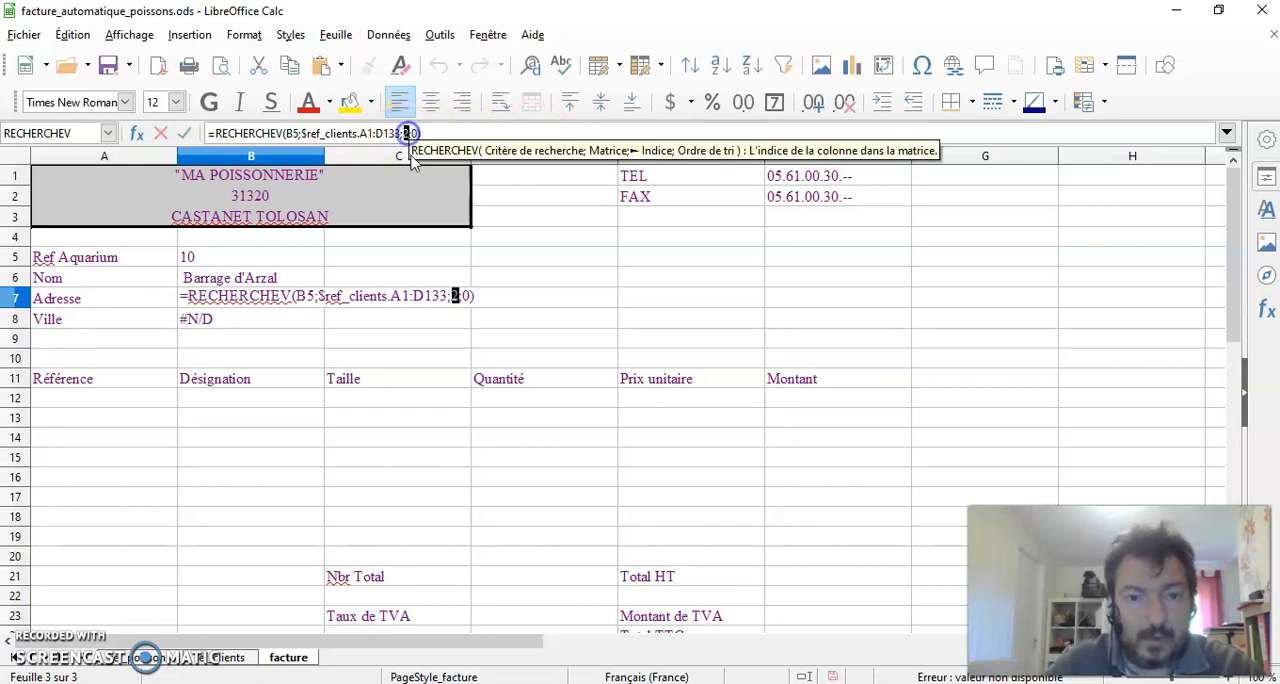
{"action": "type", "text": "3"}
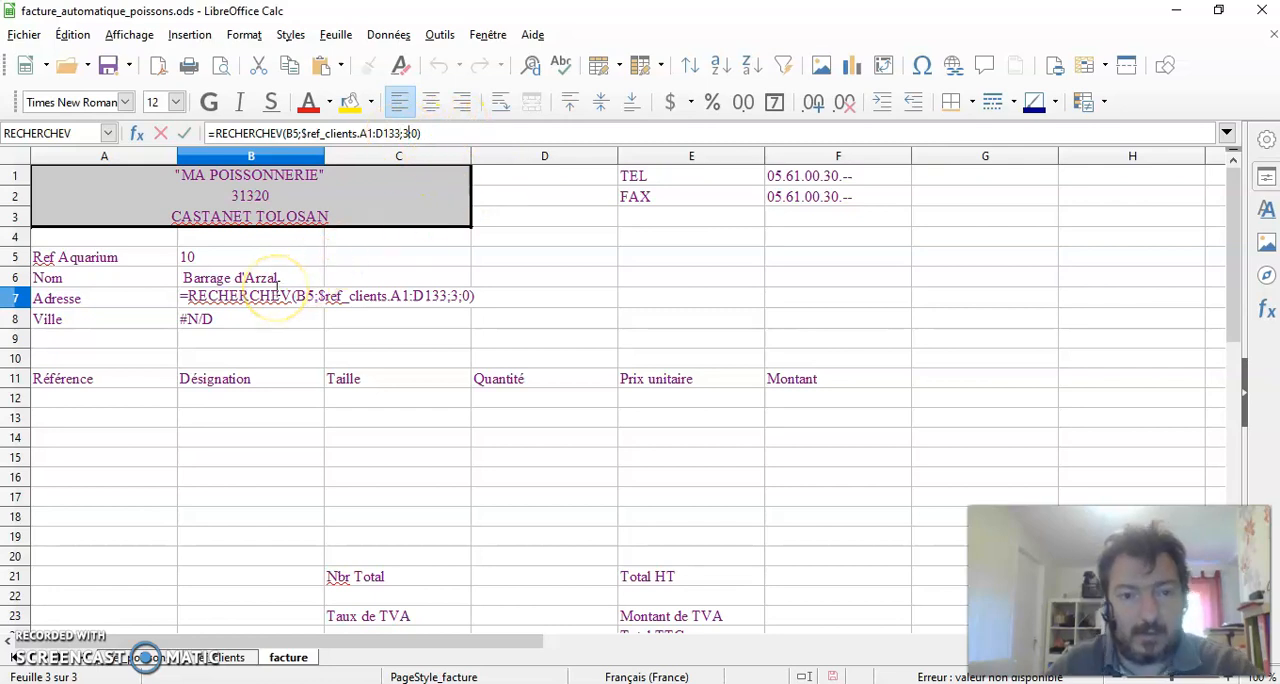
{"action": "key", "text": "Return"}
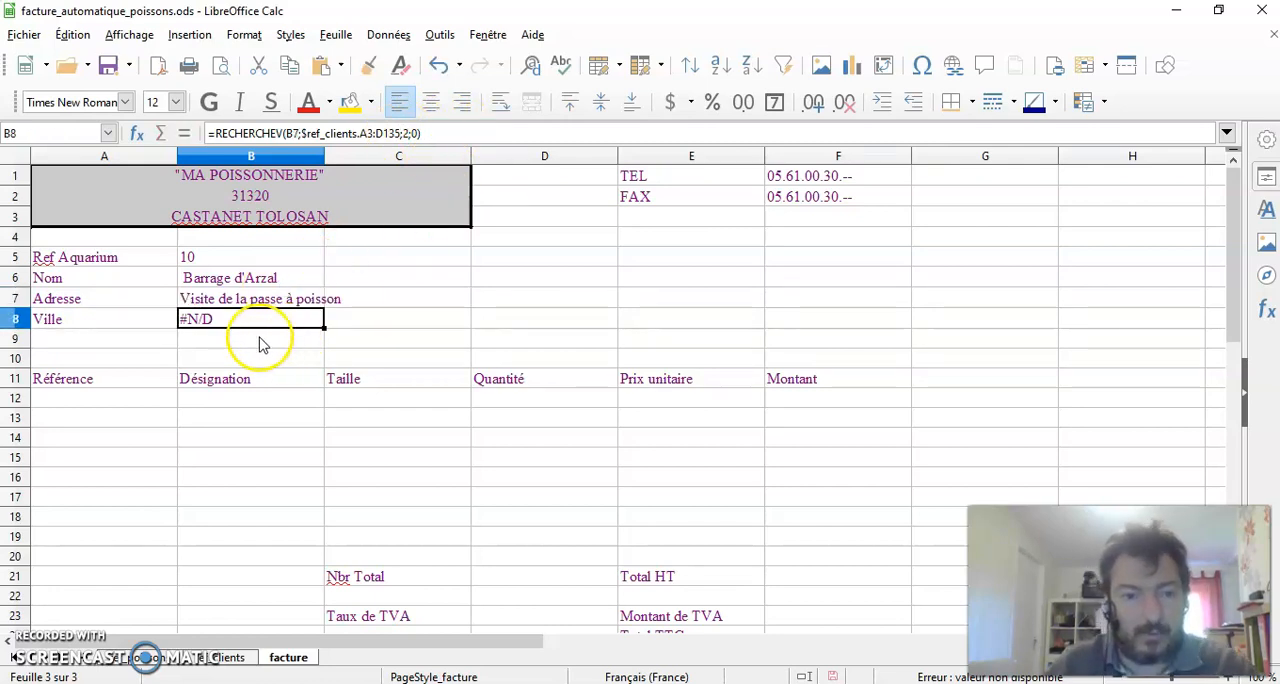
Correct the Ville formula in B8 to use search criterion B5 and the ref_clients matrix A1:D133
{"action": "left_click", "coordinate": [293, 133]}
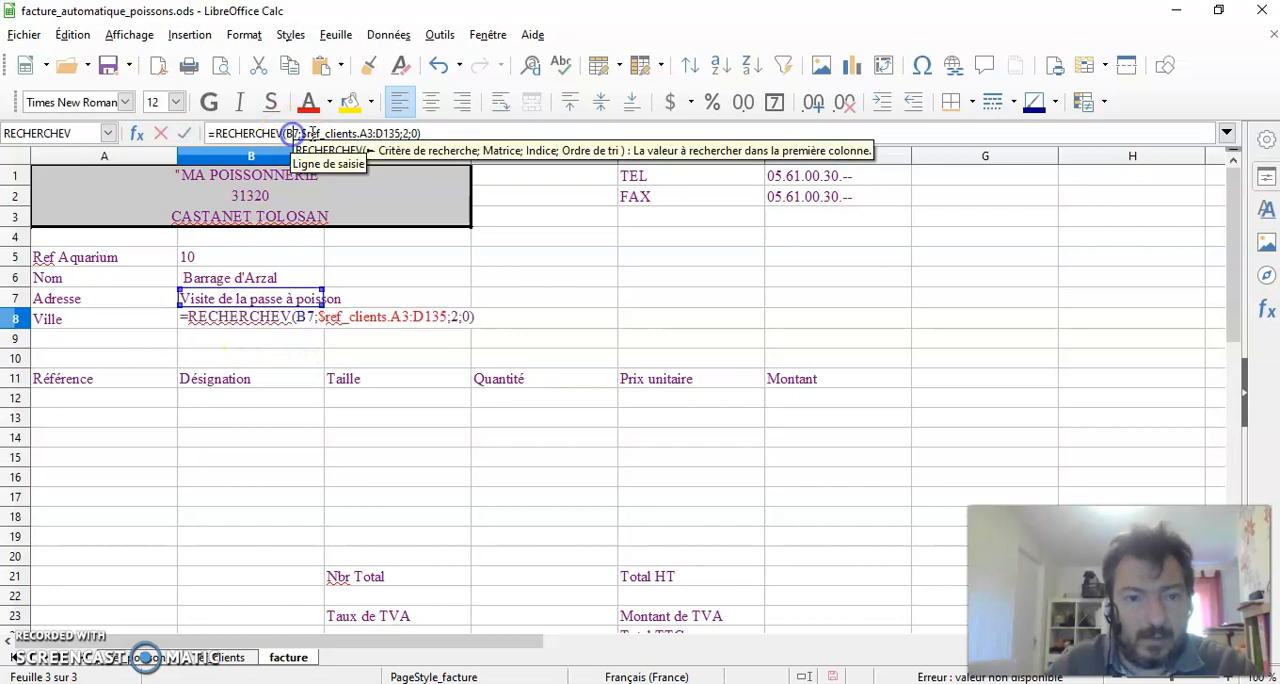
{"action": "key", "text": "BackSpace"}
{"action": "type", "text": "5"}
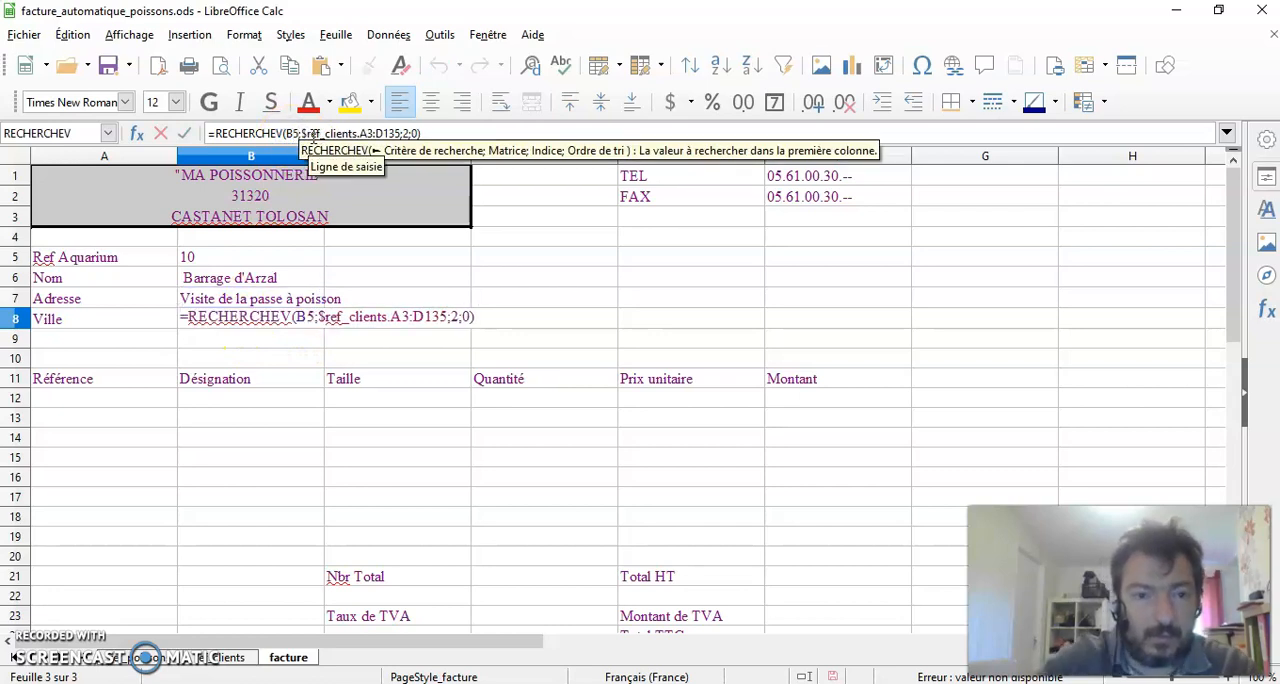
{"action": "left_click", "coordinate": [373, 133]}
{"action": "key", "text": "BackSpace"}
{"action": "type", "text": "1"}
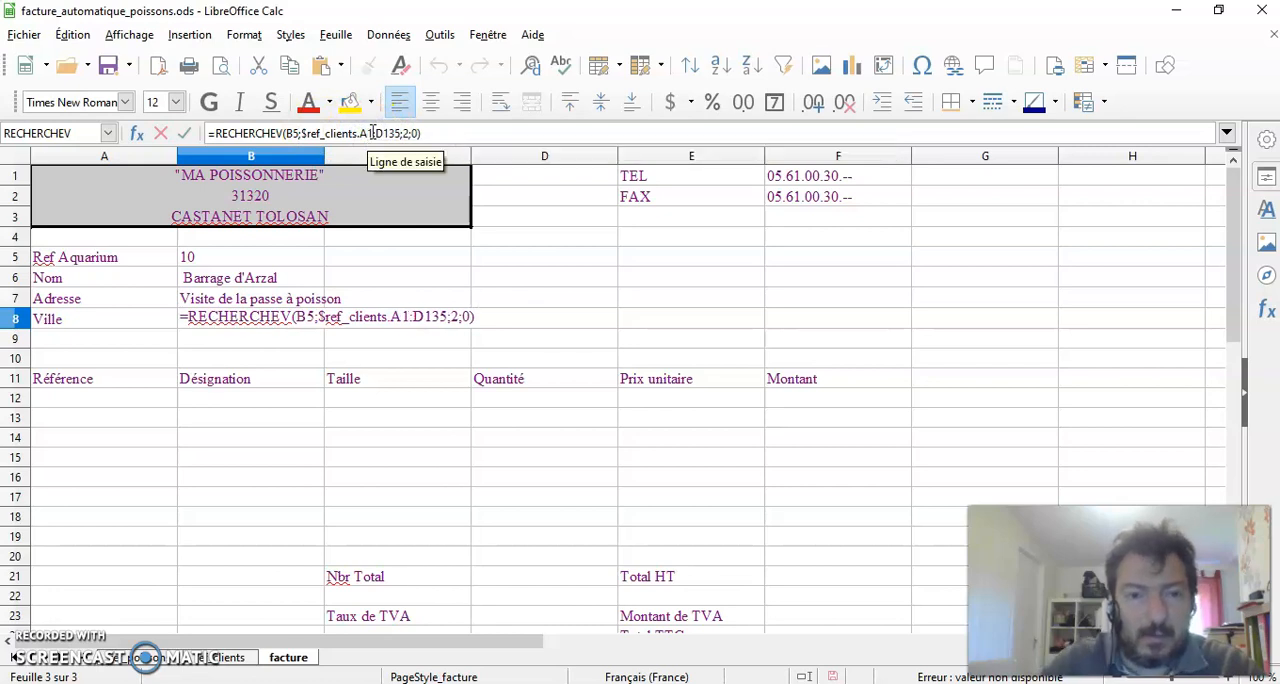
{"action": "left_click", "coordinate": [398, 133]}
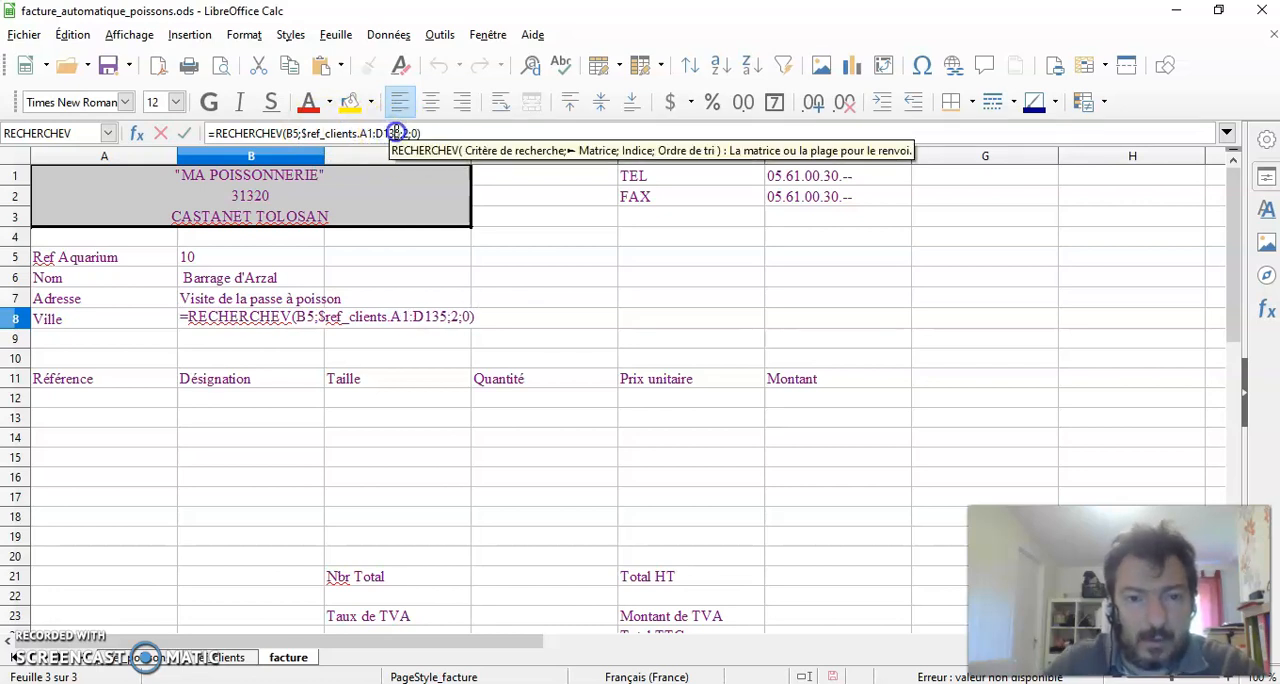
{"action": "key", "text": "BackSpace"}
{"action": "type", "text": "3"}
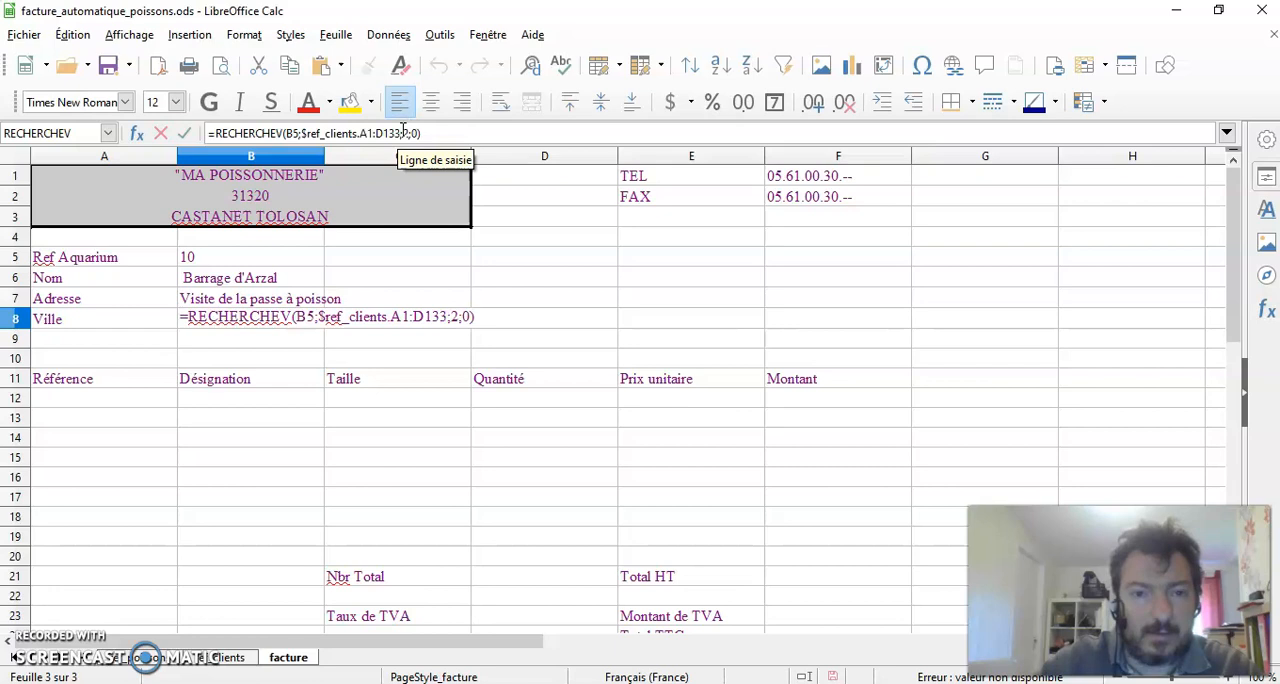
Set the column index of the Ville formula in B8 to 4 and validate the formula
{"action": "left_click", "coordinate": [406, 133]}
{"action": "key", "text": "BackSpace"}
{"action": "type", "text": "4"}
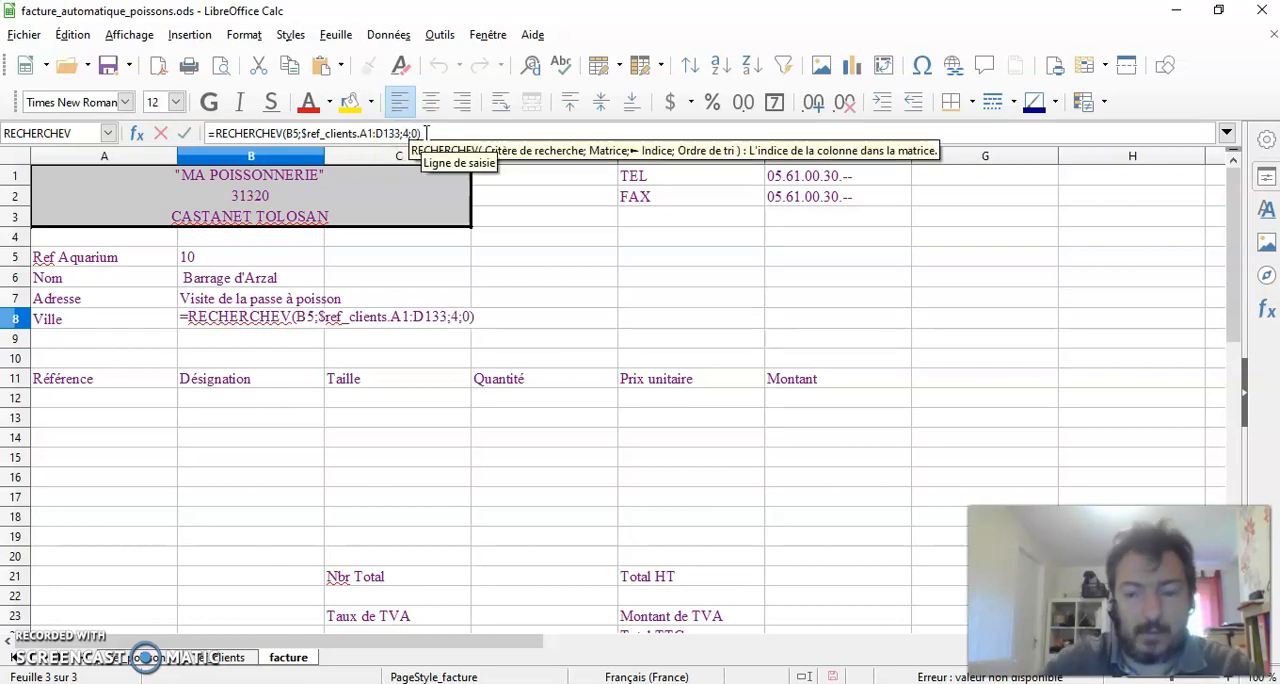
{"action": "key", "text": "Return"}
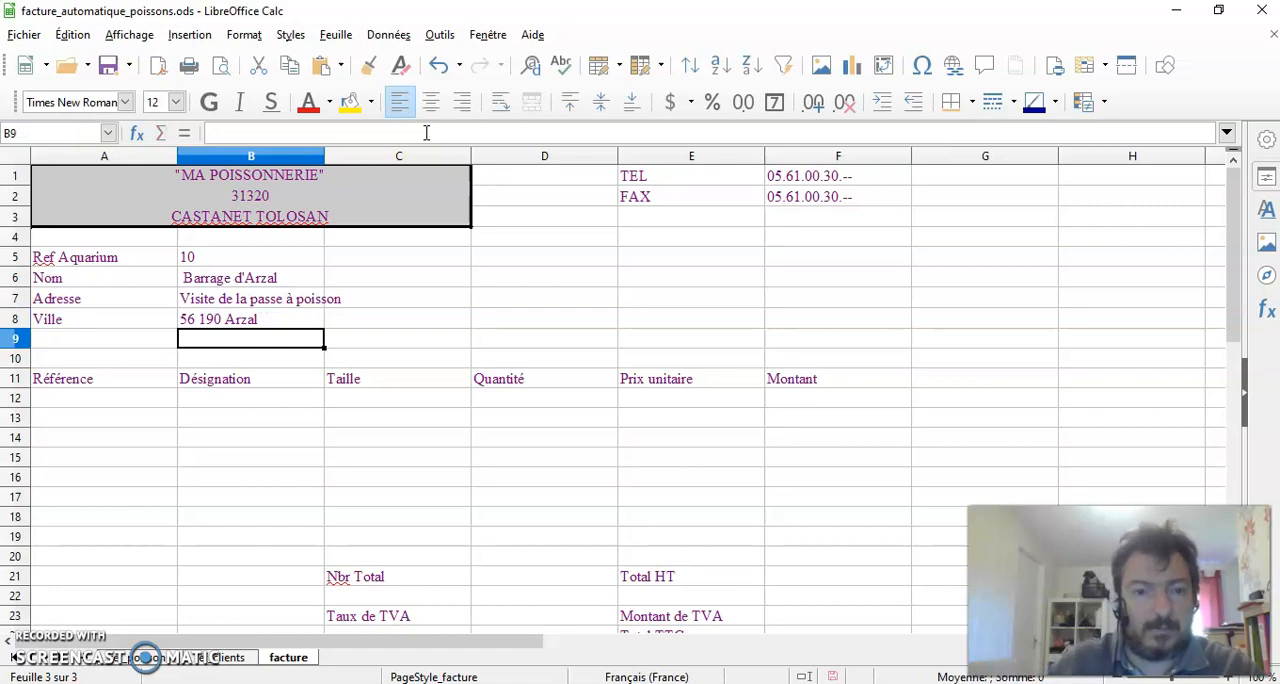
Widen column B so that the full address text in B7 fits inside its cell
{"action": "left_click", "coordinate": [415, 275]}
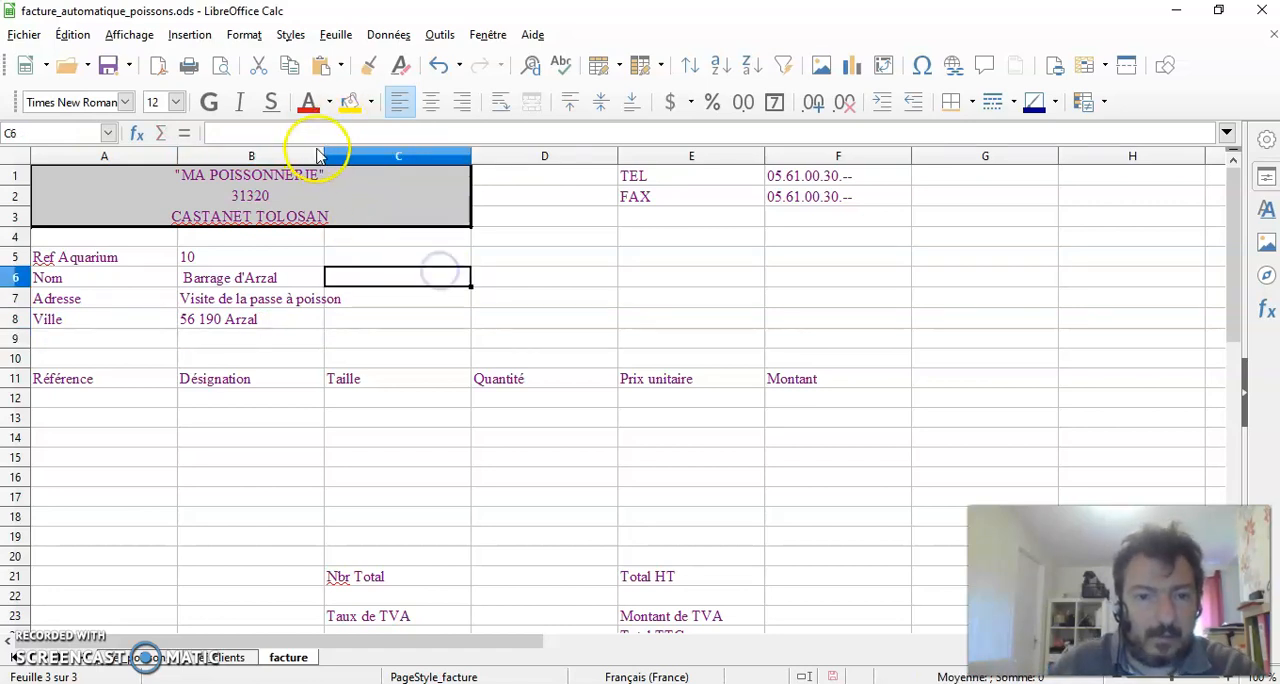
{"action": "left_click_drag", "start_coordinate": [323, 156], "coordinate": [362, 156]}
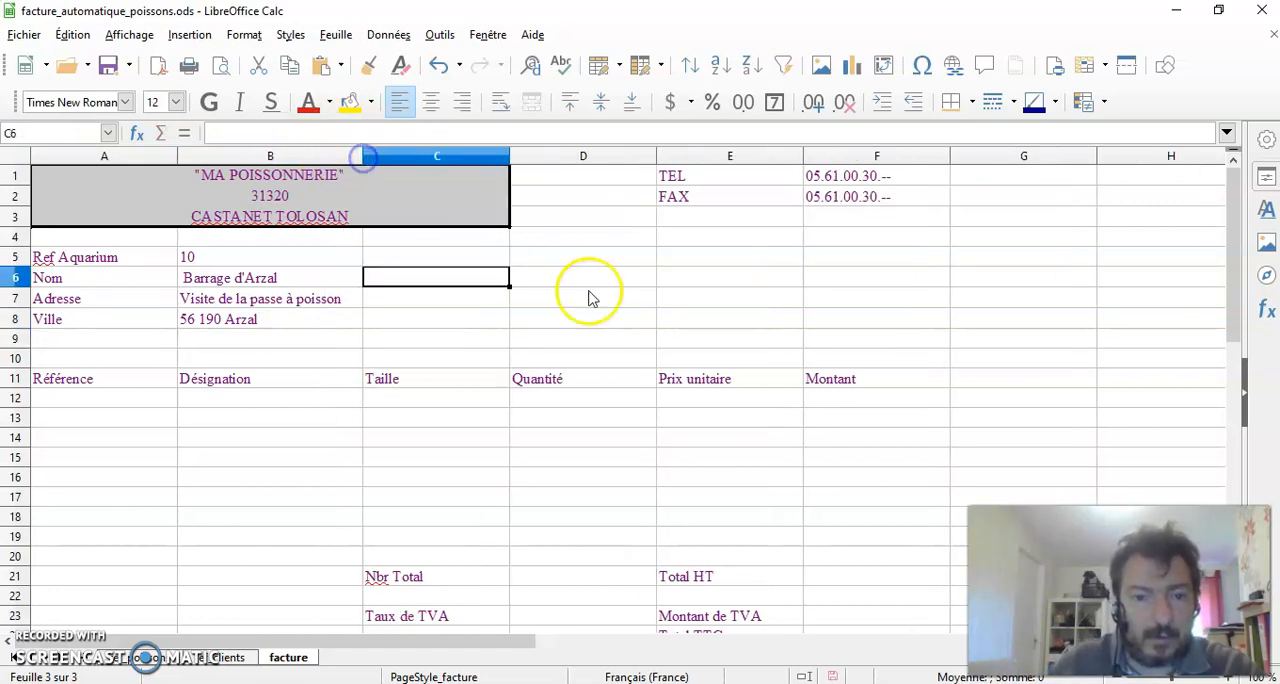
{"action": "left_click", "coordinate": [648, 292]}
Apply outer and inner borders to all cells of the client details block A5:B8
{"action": "left_click_drag", "start_coordinate": [140, 258], "coordinate": [277, 318]}
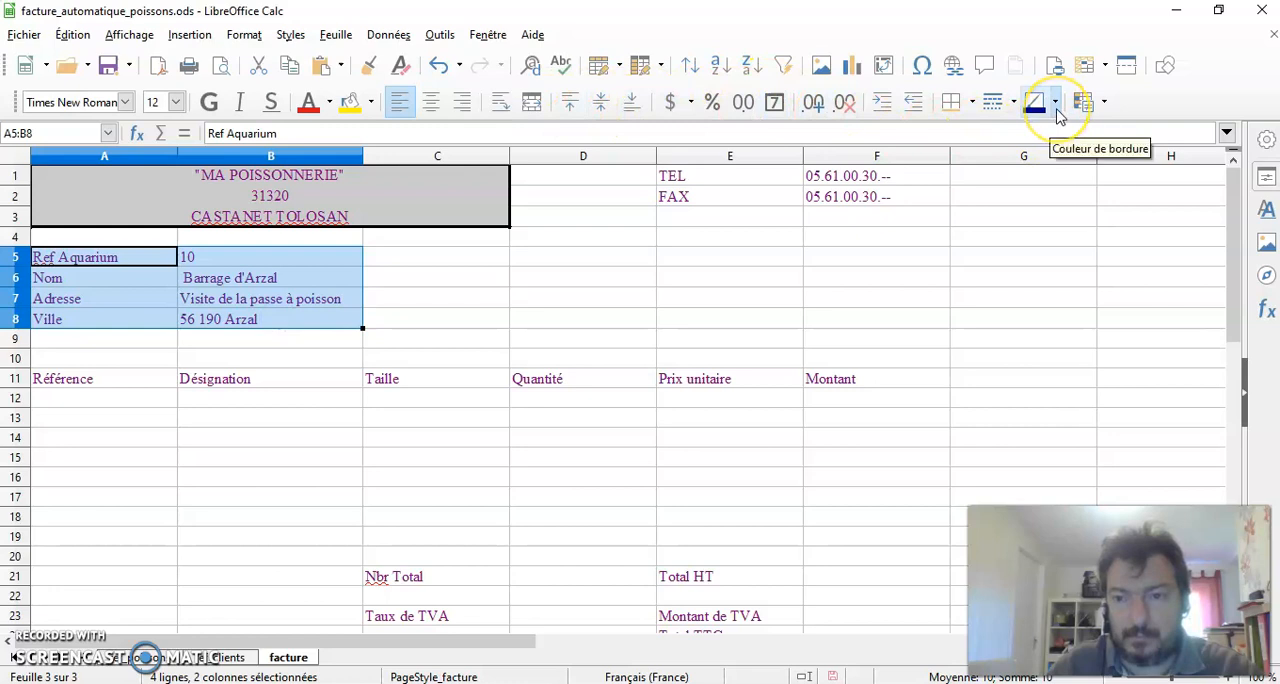
{"action": "left_click", "coordinate": [970, 102]}
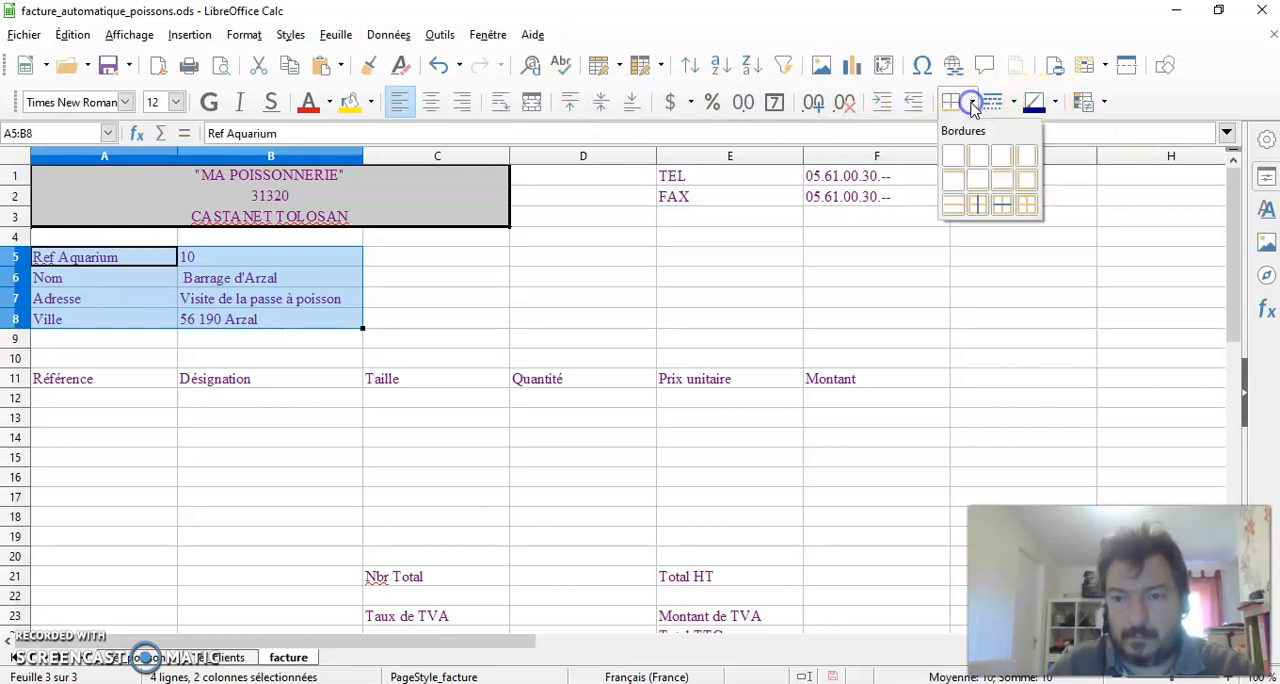
{"action": "left_click", "coordinate": [1027, 204]}
{"action": "left_click", "coordinate": [530, 278]}
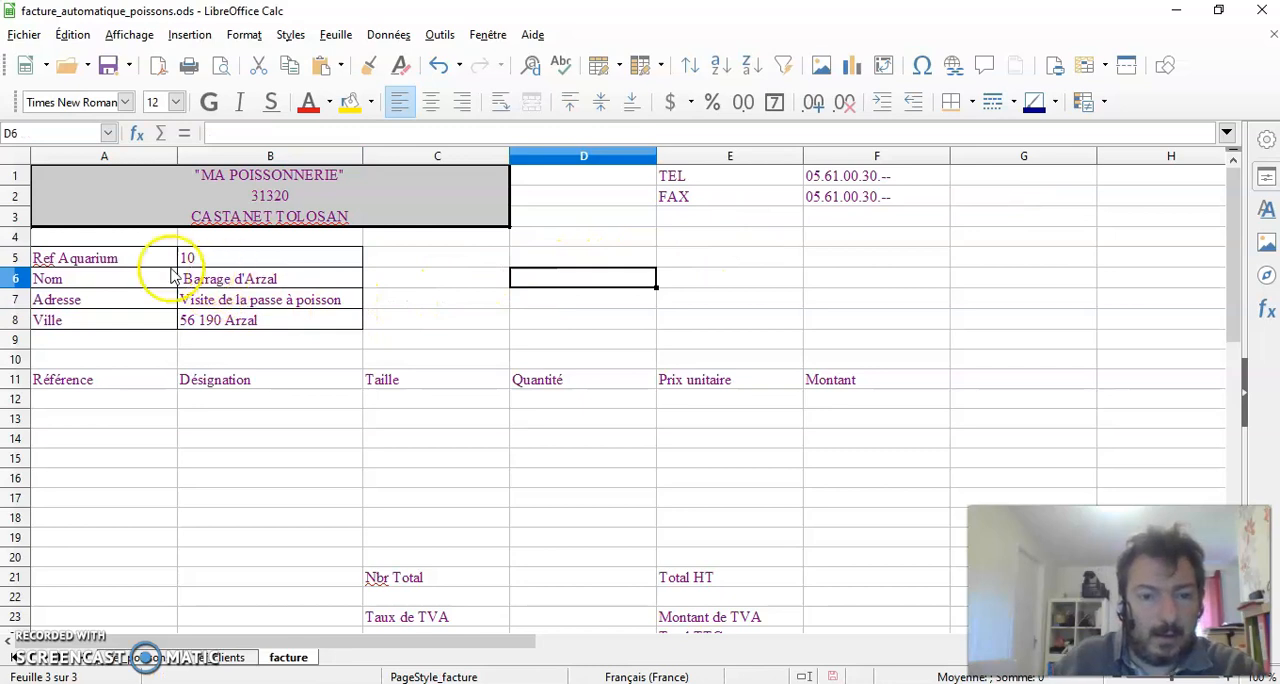
Fill the formula cells B6:B8 with a yellow background colour
{"action": "left_click_drag", "start_coordinate": [326, 286], "coordinate": [326, 320]}
{"action": "left_click", "coordinate": [350, 101]}
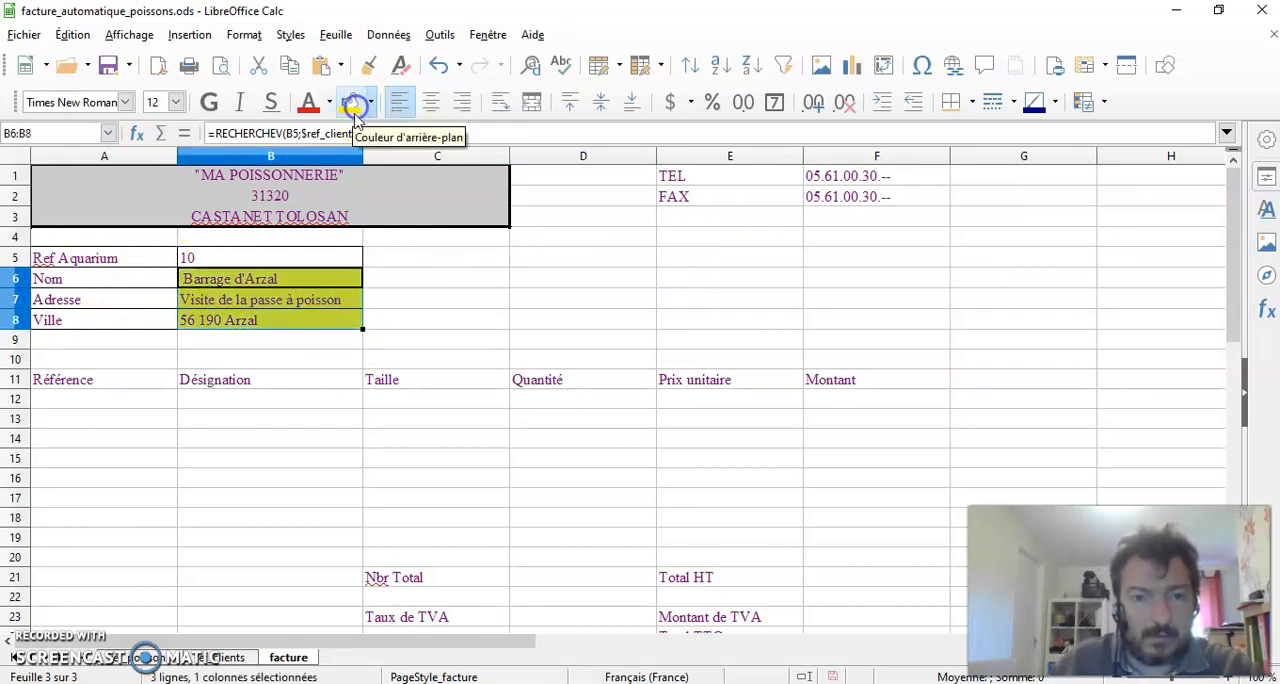
Fill the client block's label cells A5:A8 with the same yellow background colour
{"action": "left_click", "coordinate": [493, 306]}
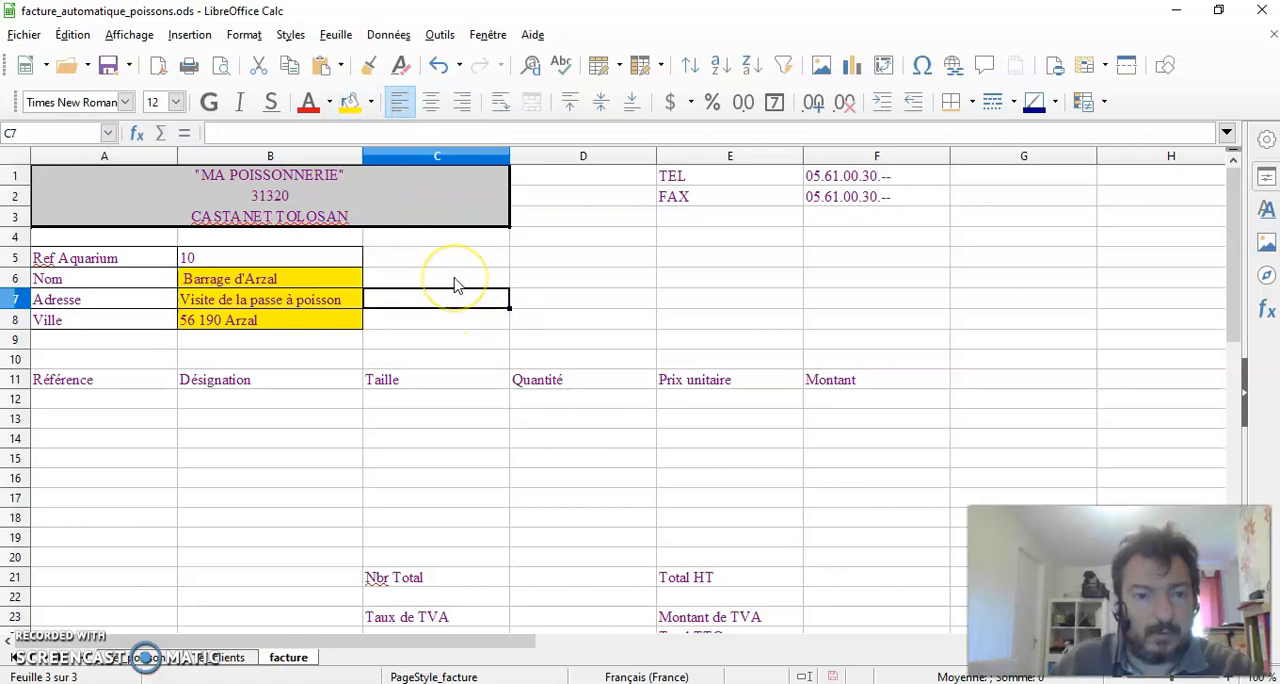
{"action": "left_click_drag", "start_coordinate": [129, 256], "coordinate": [129, 320]}
{"action": "left_click", "coordinate": [350, 101]}
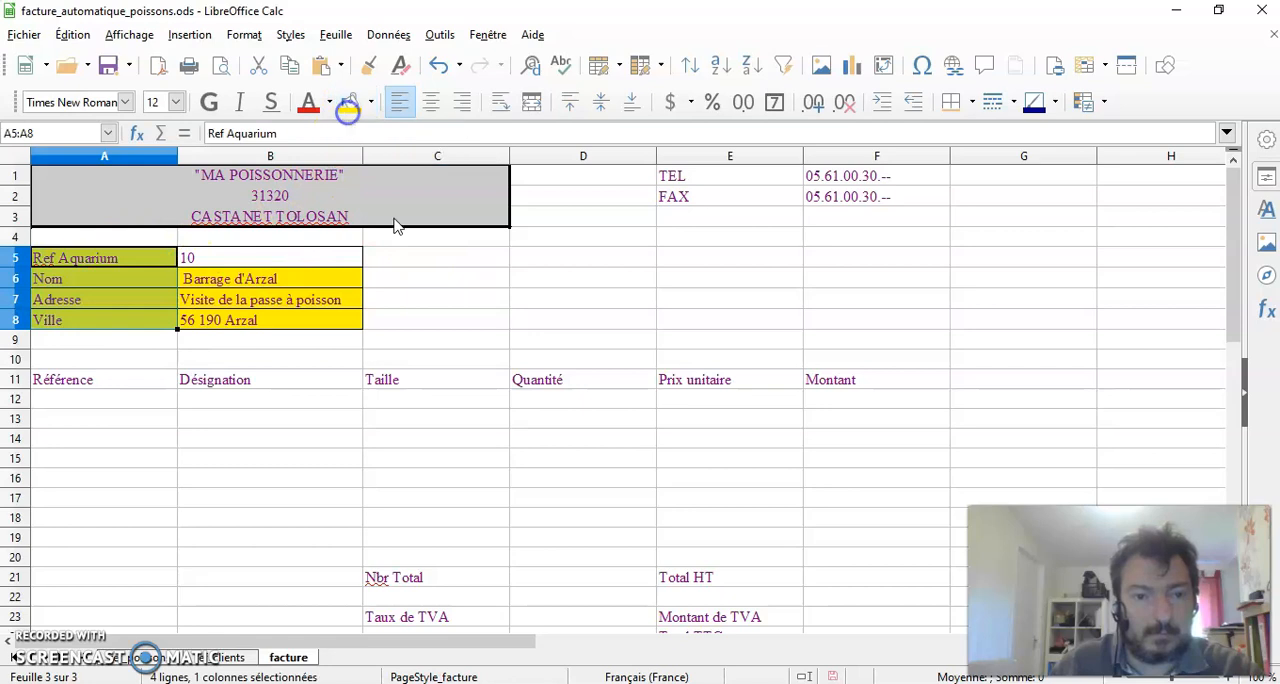
{"action": "left_click", "coordinate": [480, 319]}
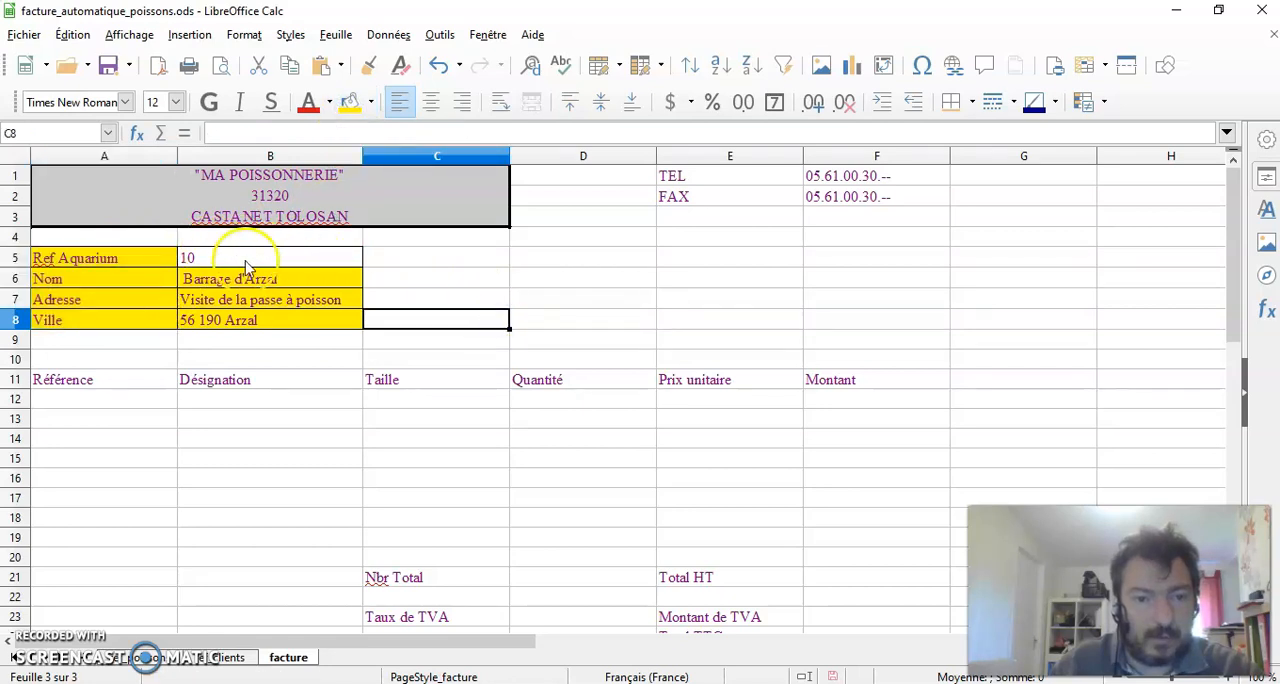
{"action": "left_click", "coordinate": [457, 270]}
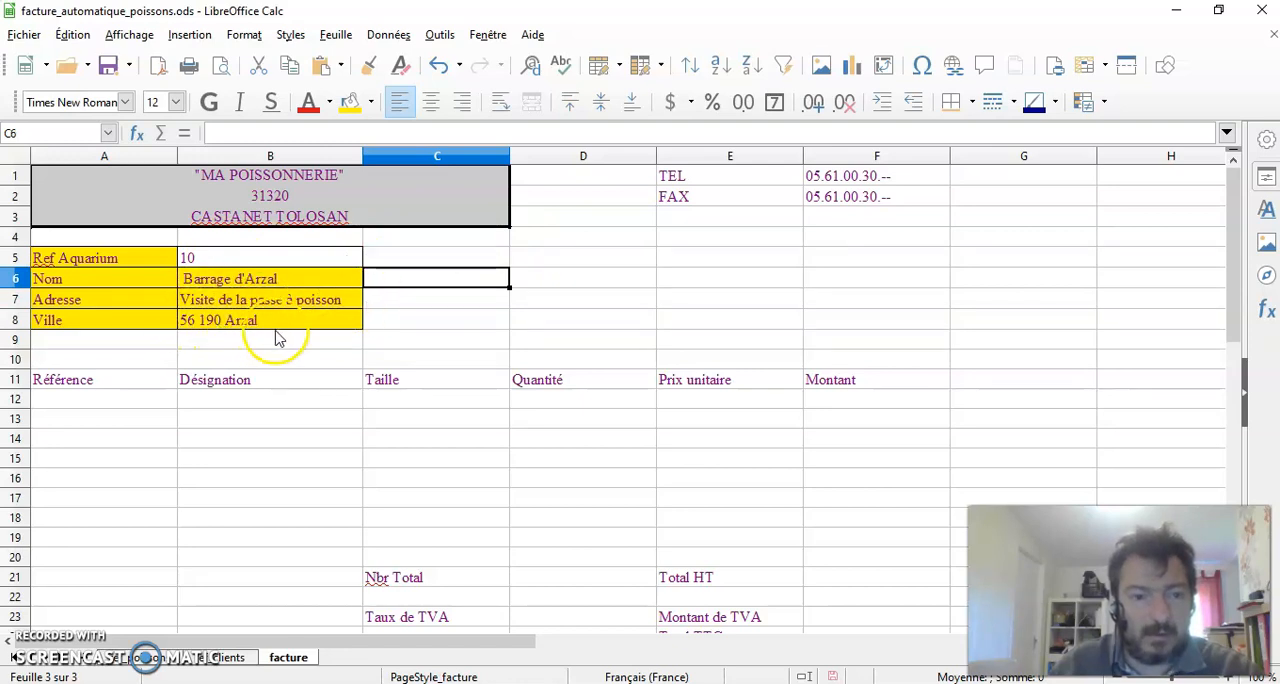
Review the aquarium reference list on the ref_Clients sheet and return to the facture sheet
{"action": "left_click", "coordinate": [221, 658]}
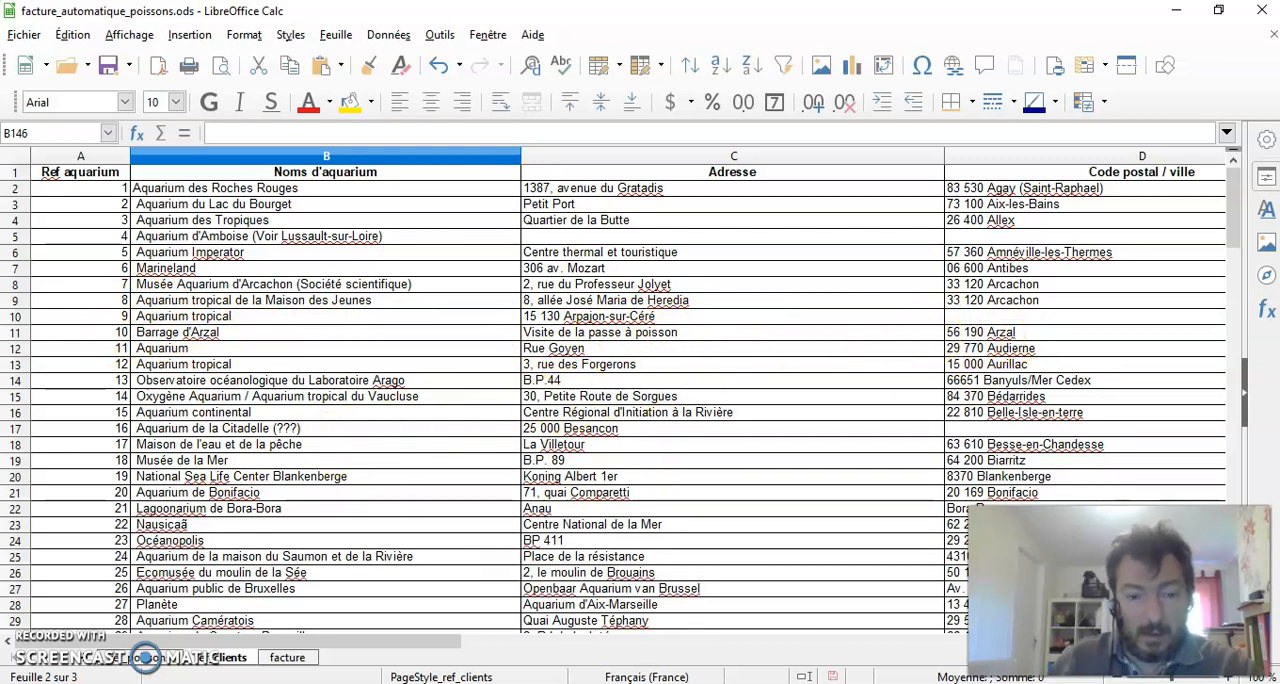
{"action": "left_click", "coordinate": [293, 662]}
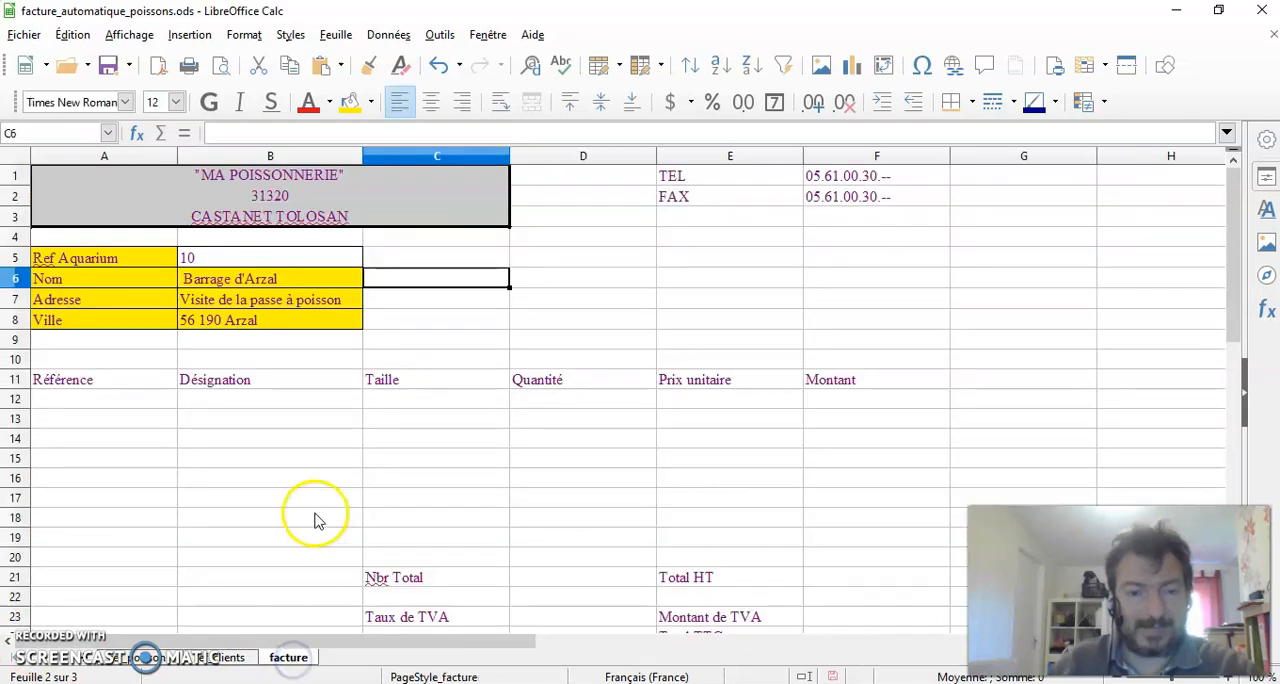
{"action": "left_click", "coordinate": [403, 457]}
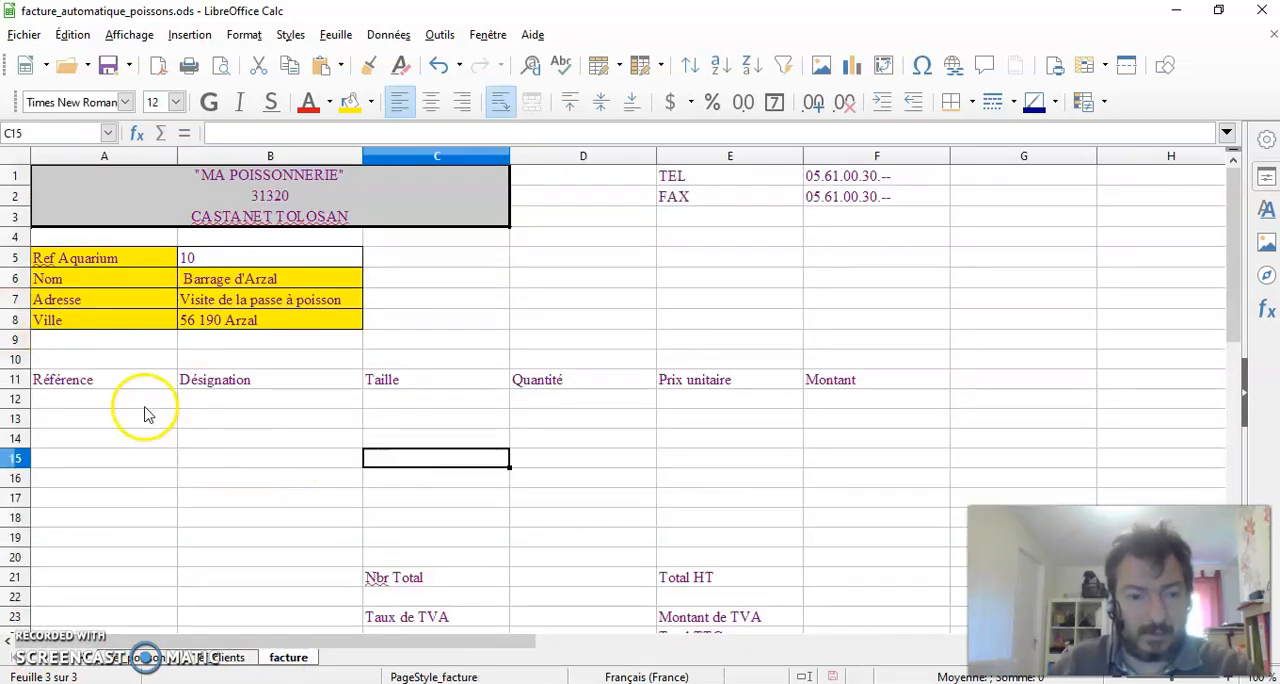
{"action": "left_click", "coordinate": [100, 398]}
{"action": "scroll", "coordinate": [183, 408], "scroll_direction": "down", "scroll_amount": 1}
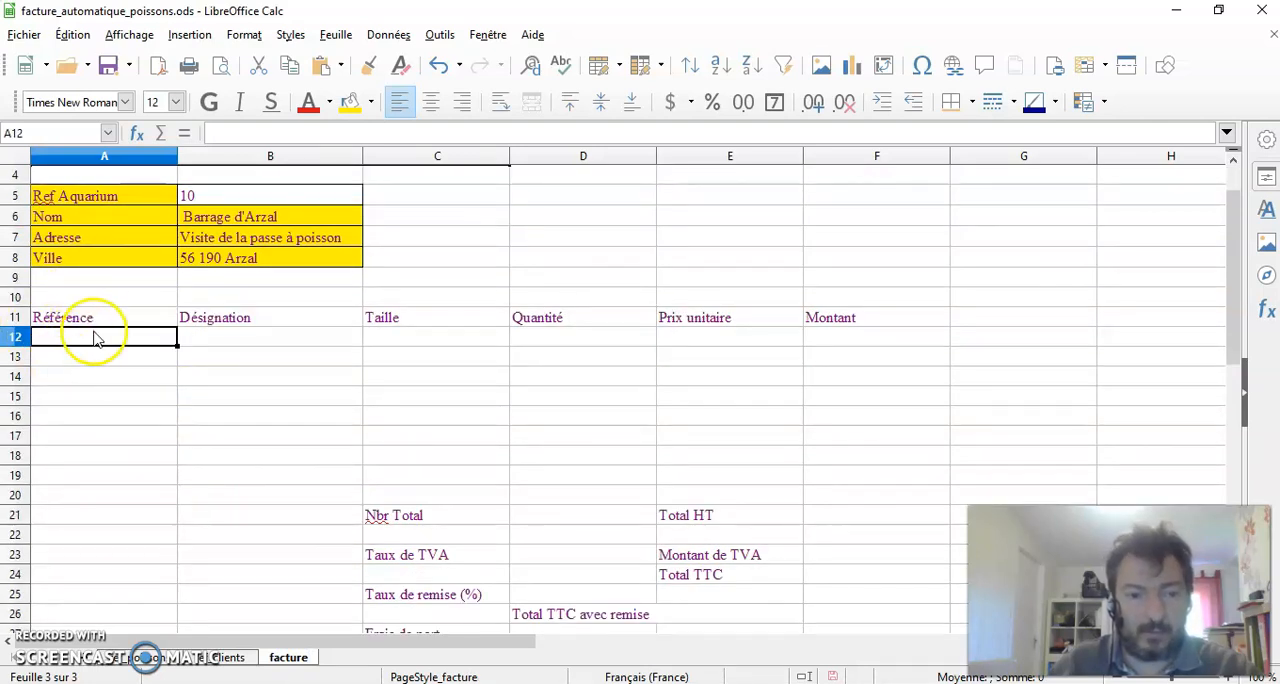
{"action": "left_click", "coordinate": [280, 412]}
{"action": "left_click", "coordinate": [106, 340]}
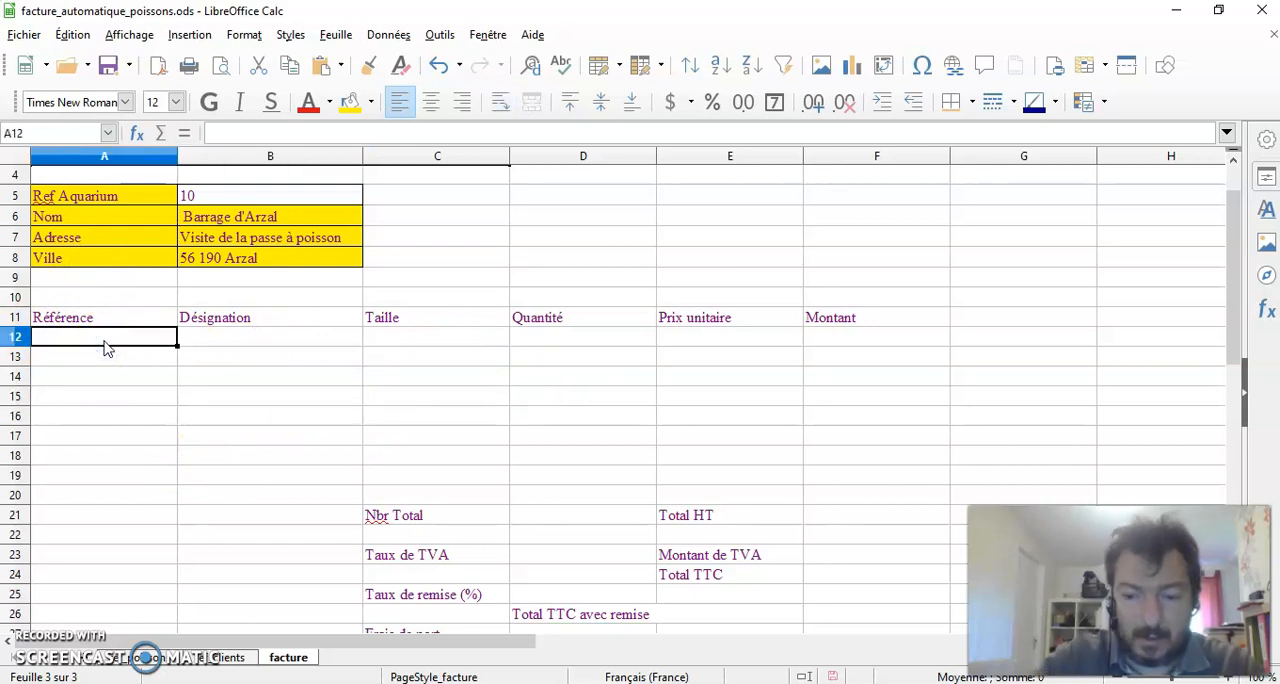
{"action": "type", "text": "=recherche"}
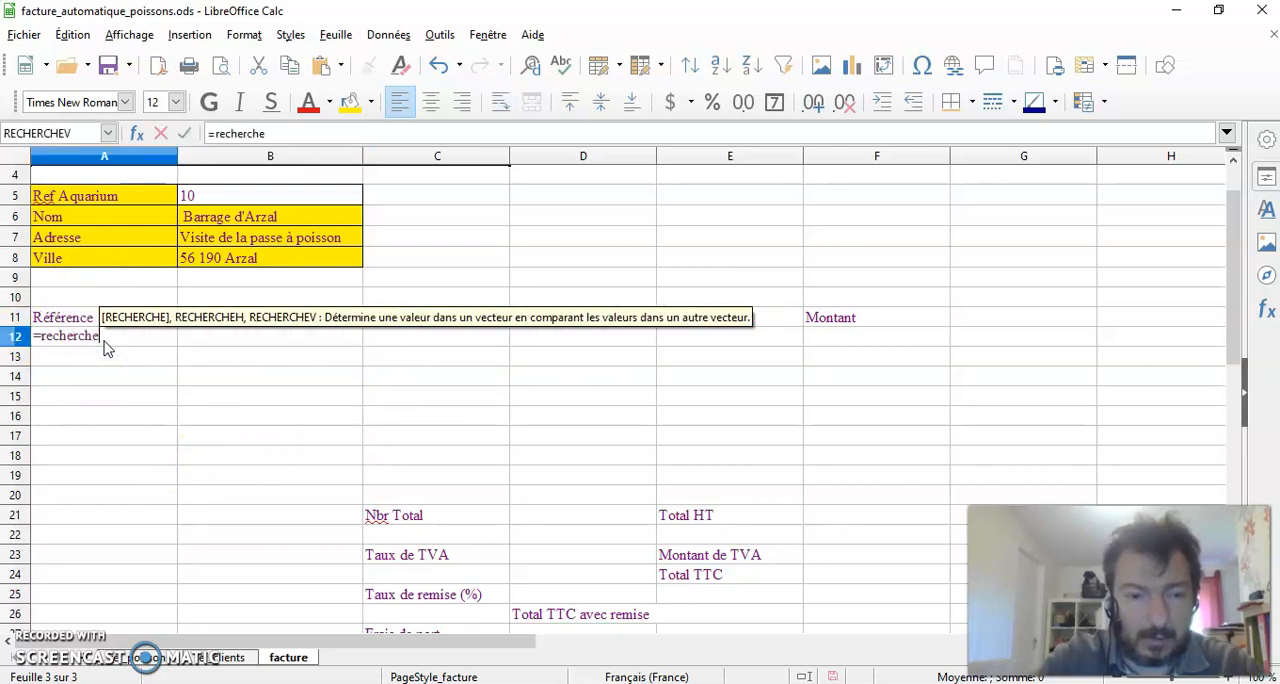
{"action": "type", "text": "v("}
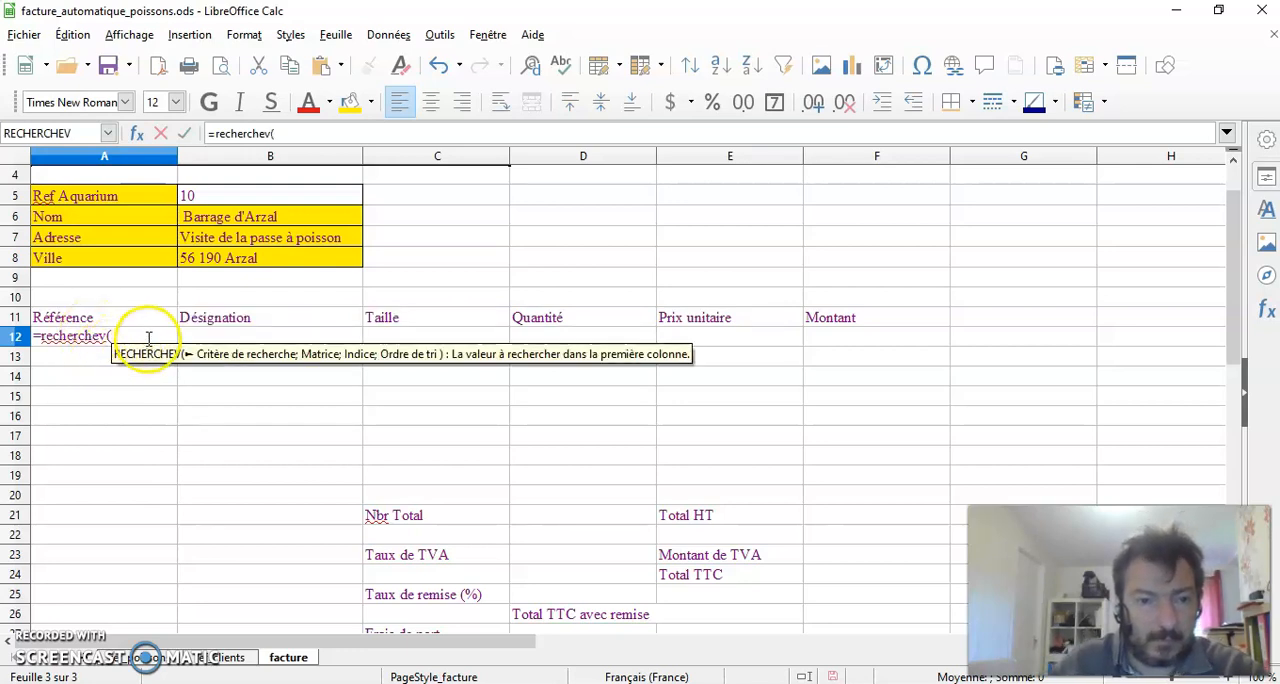
{"action": "left_click_drag", "start_coordinate": [122, 338], "coordinate": [15, 337]}
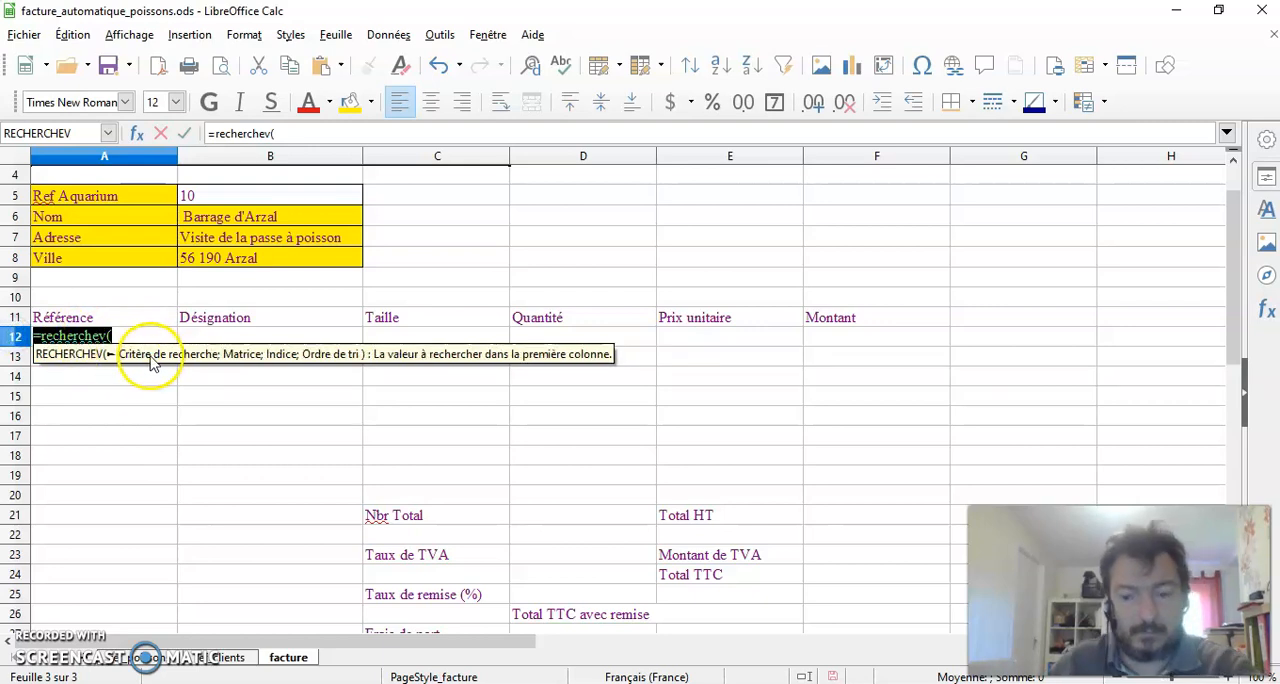
{"action": "key", "text": "Escape"}
Start a RECHERCHEV formula in the first Désignation cell, B12, with A12 as the search criterion
{"action": "left_click", "coordinate": [210, 338]}
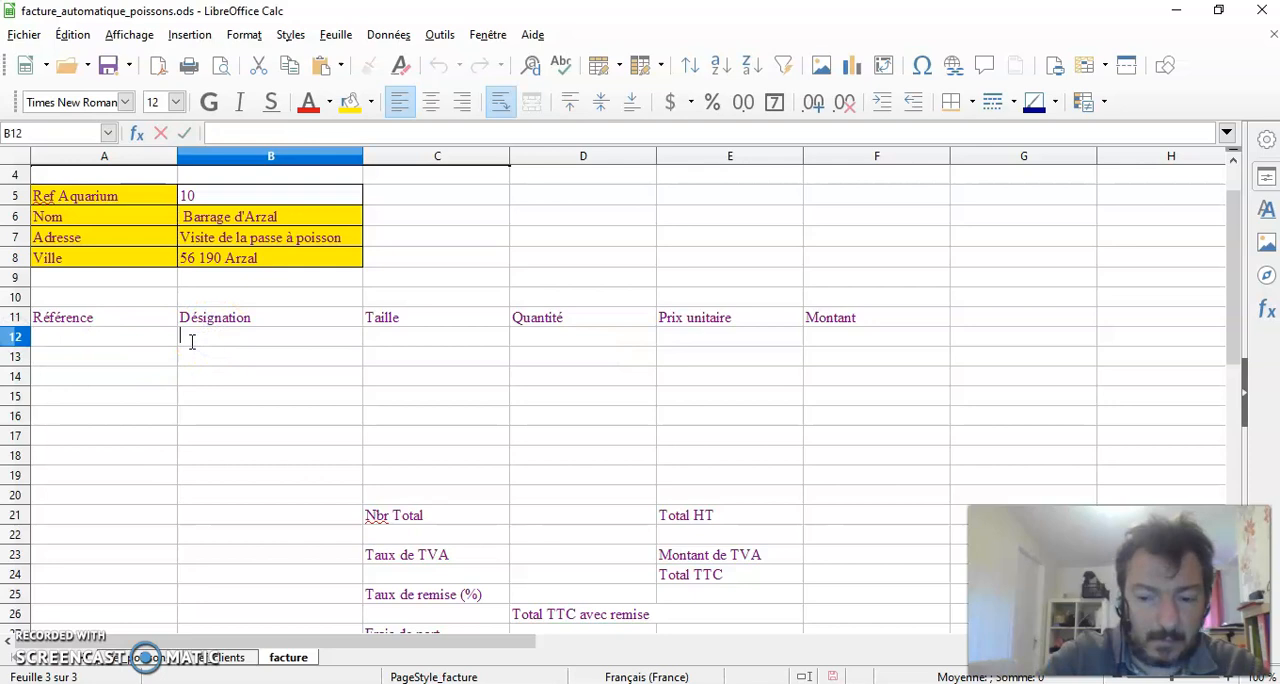
{"action": "type", "text": "=recherch"}
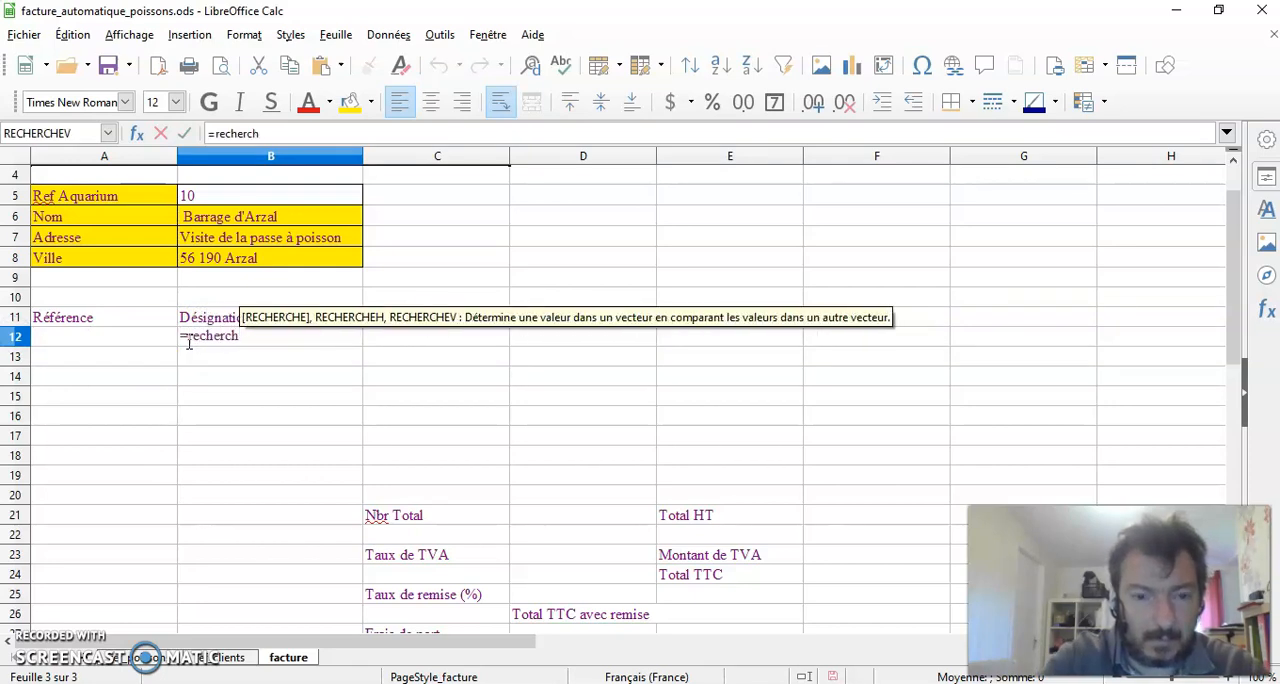
{"action": "type", "text": "ev"}
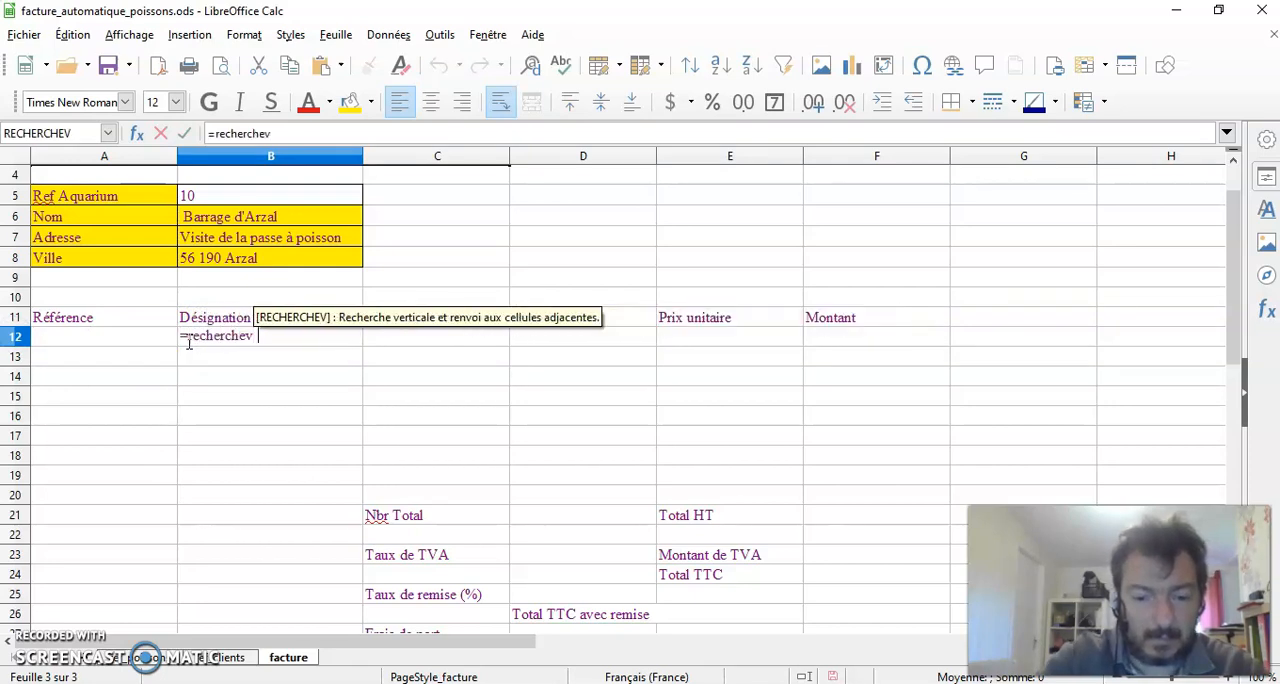
{"action": "type", "text": "("}
{"action": "left_click", "coordinate": [90, 340]}
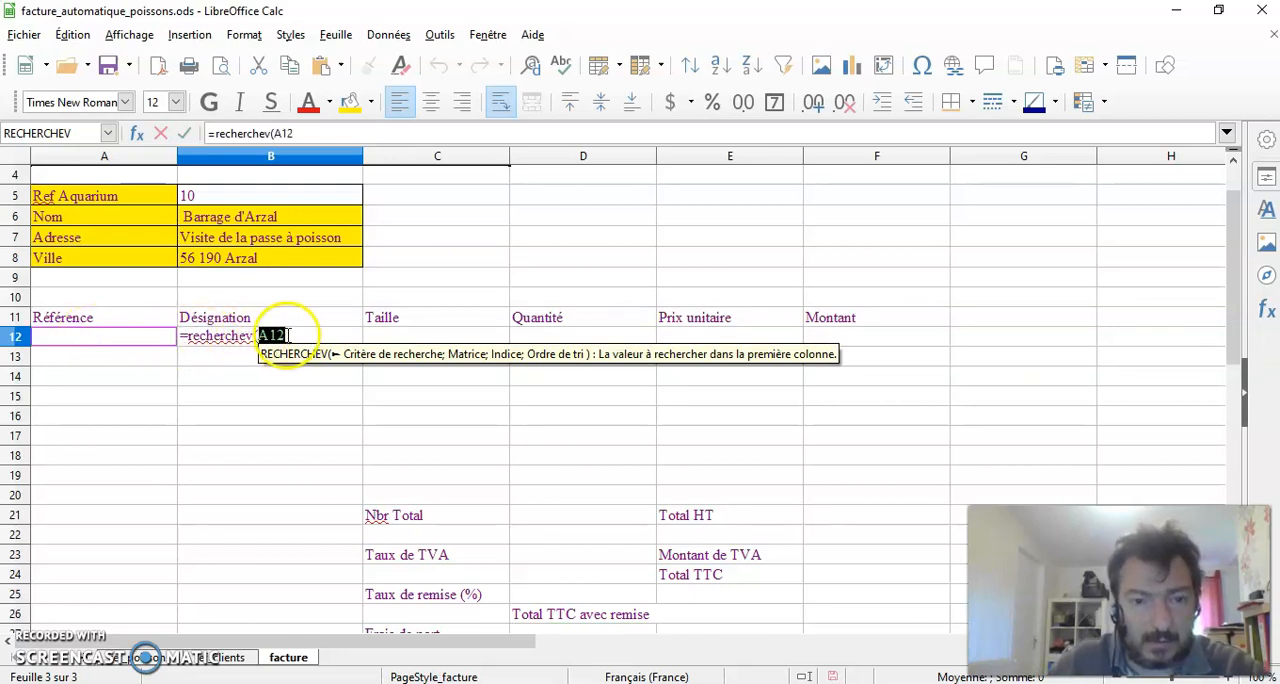
{"action": "left_click", "coordinate": [290, 332]}
{"action": "type", "text": ";"}
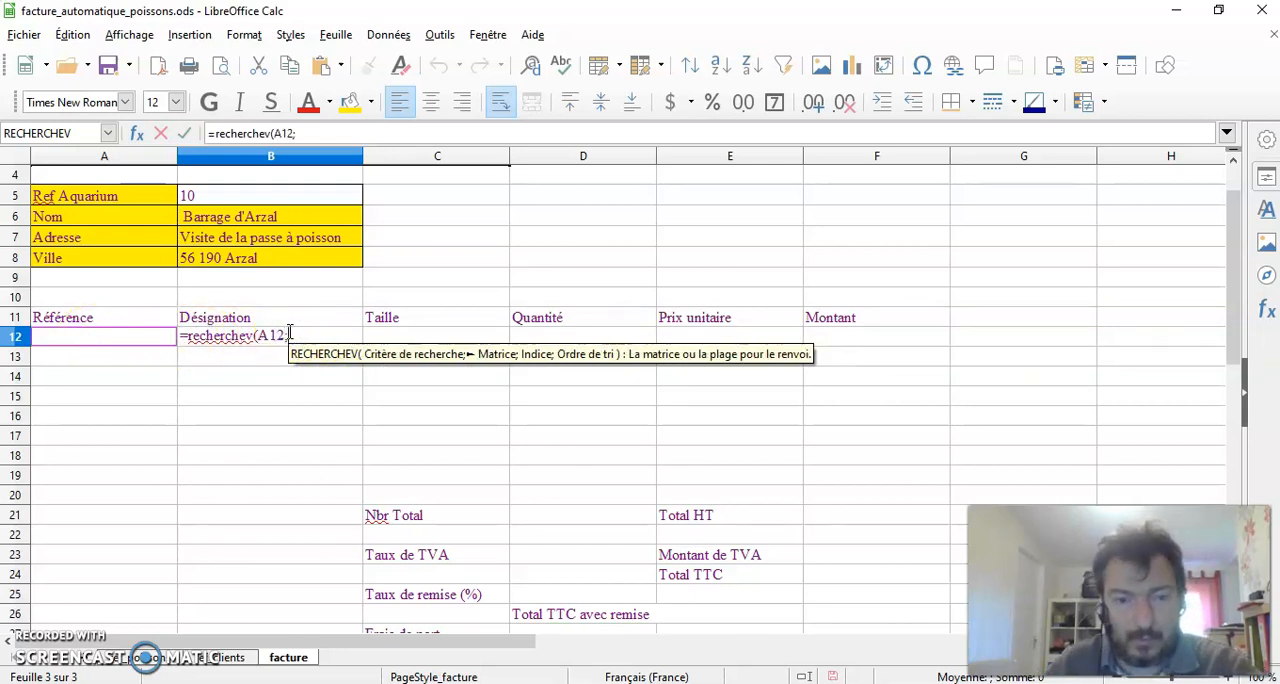
Complete the B12 formula with the range A1:D48 of the ref_poissons sheet, column index 2 and sort order 0, and validate it
{"action": "left_click", "coordinate": [145, 657]}
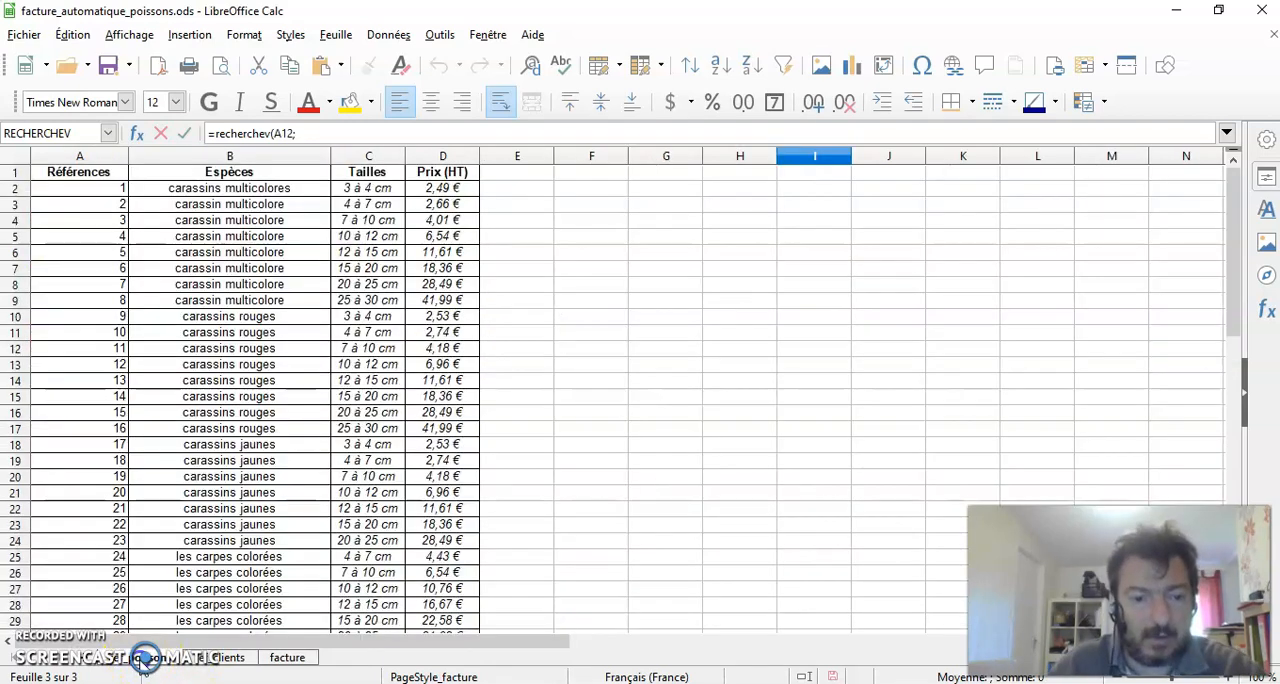
{"action": "left_click_drag", "start_coordinate": [55, 178], "coordinate": [461, 222]}
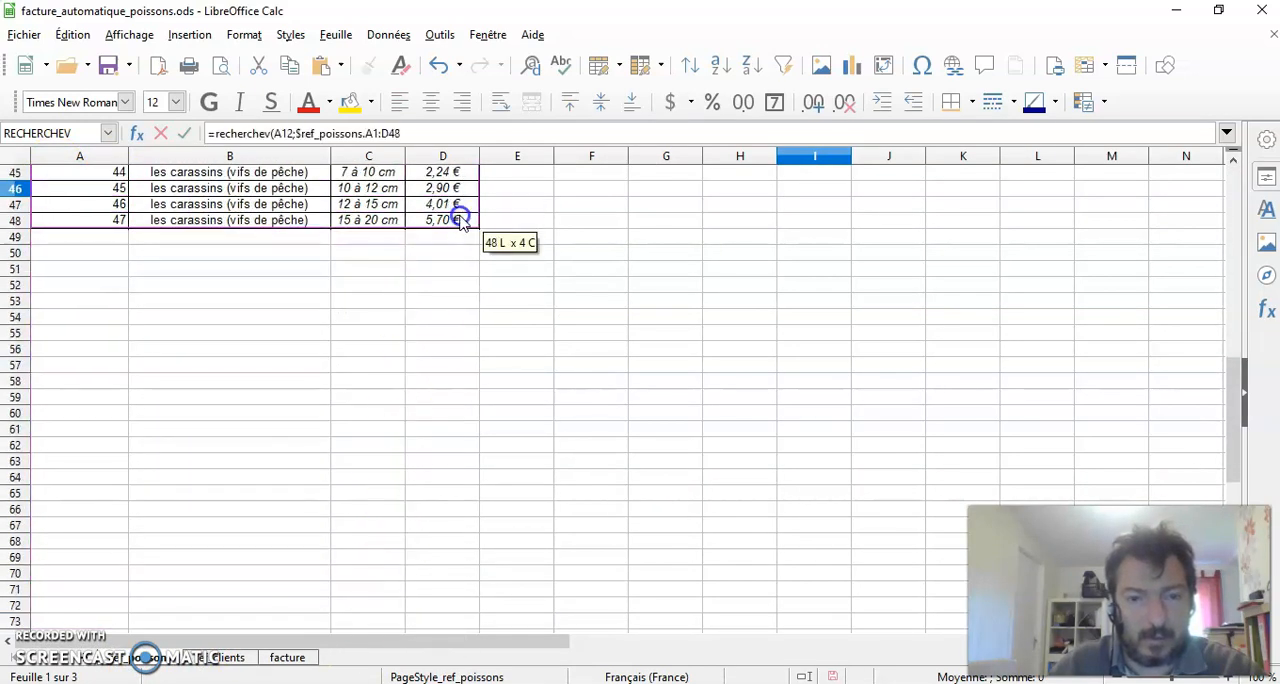
{"action": "left_click", "coordinate": [409, 133]}
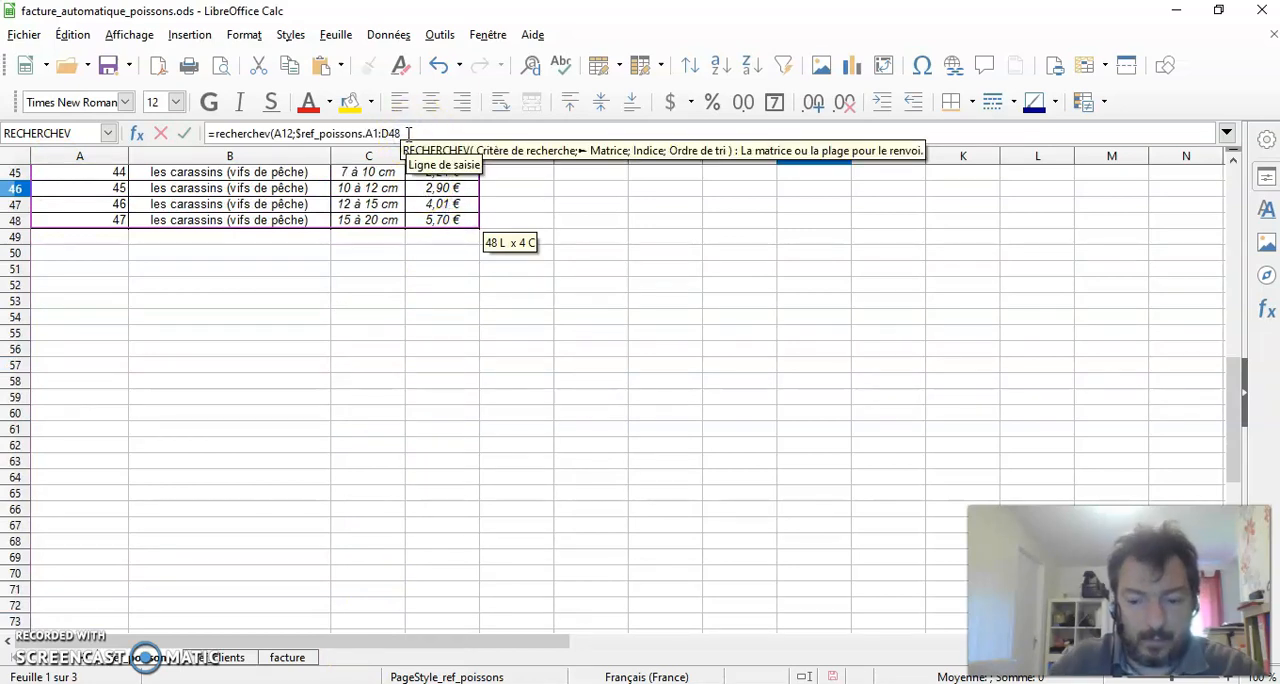
{"action": "type", "text": ";"}
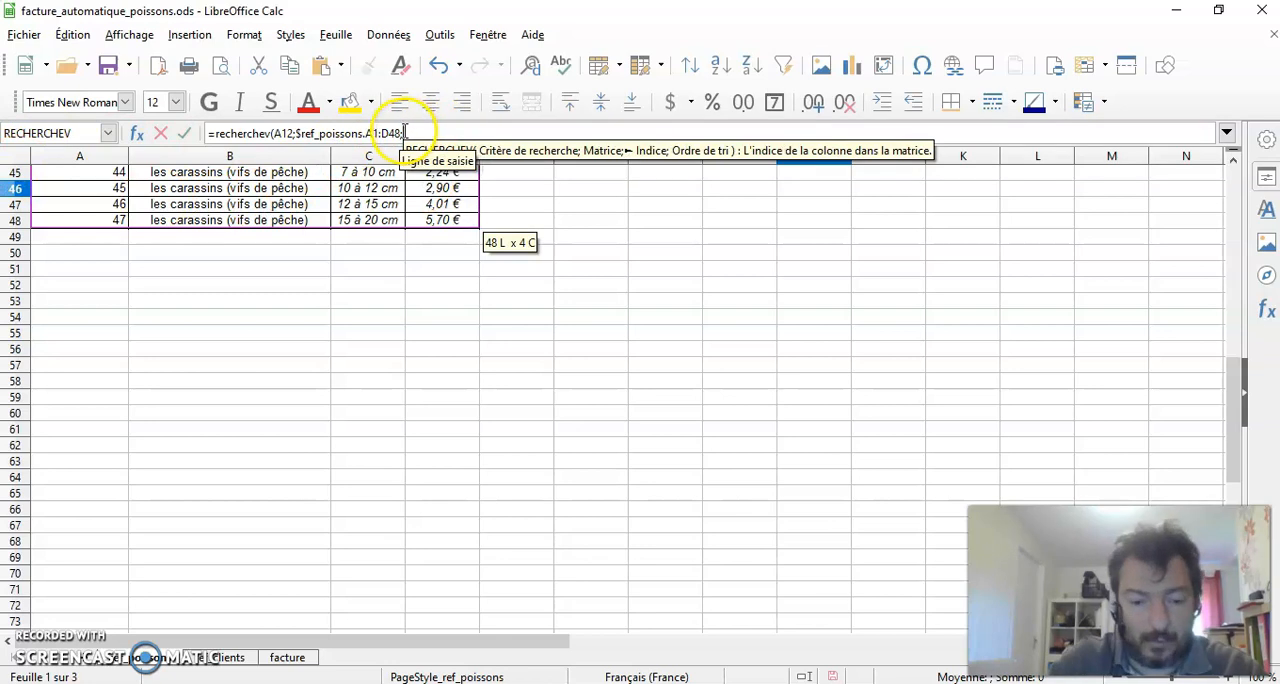
{"action": "type", "text": "2;"}
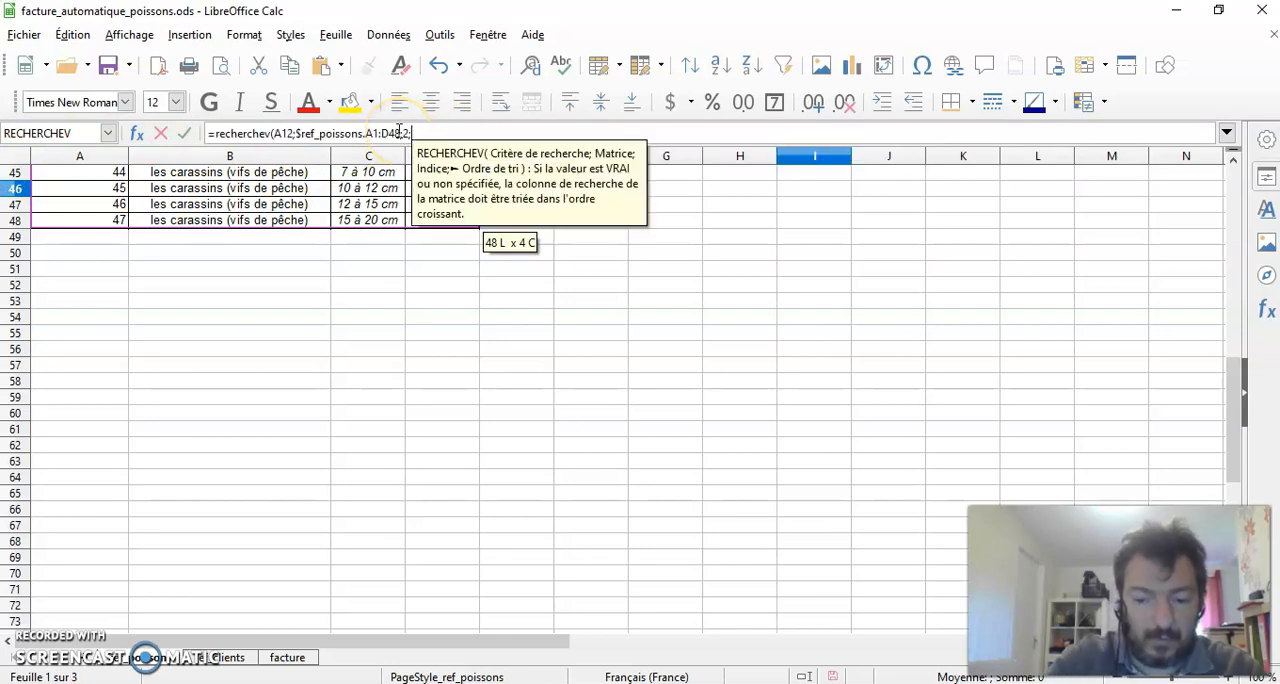
{"action": "type", "text": "0)"}
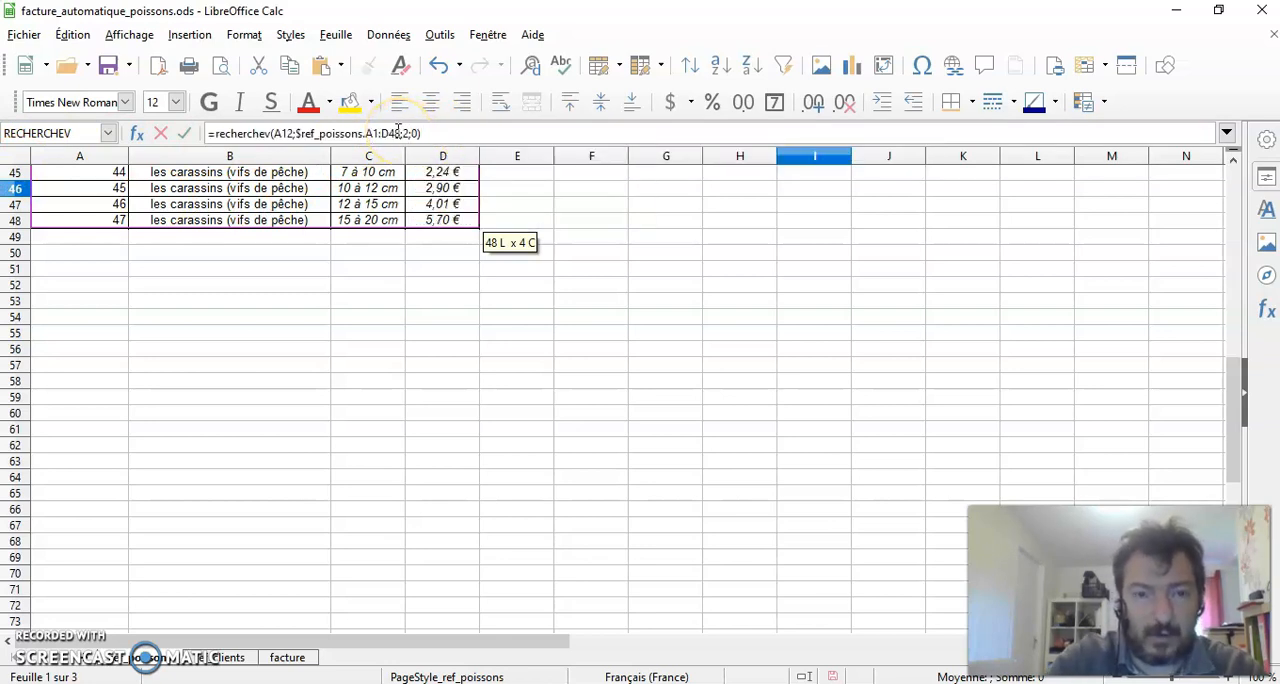
{"action": "key", "text": "Return"}
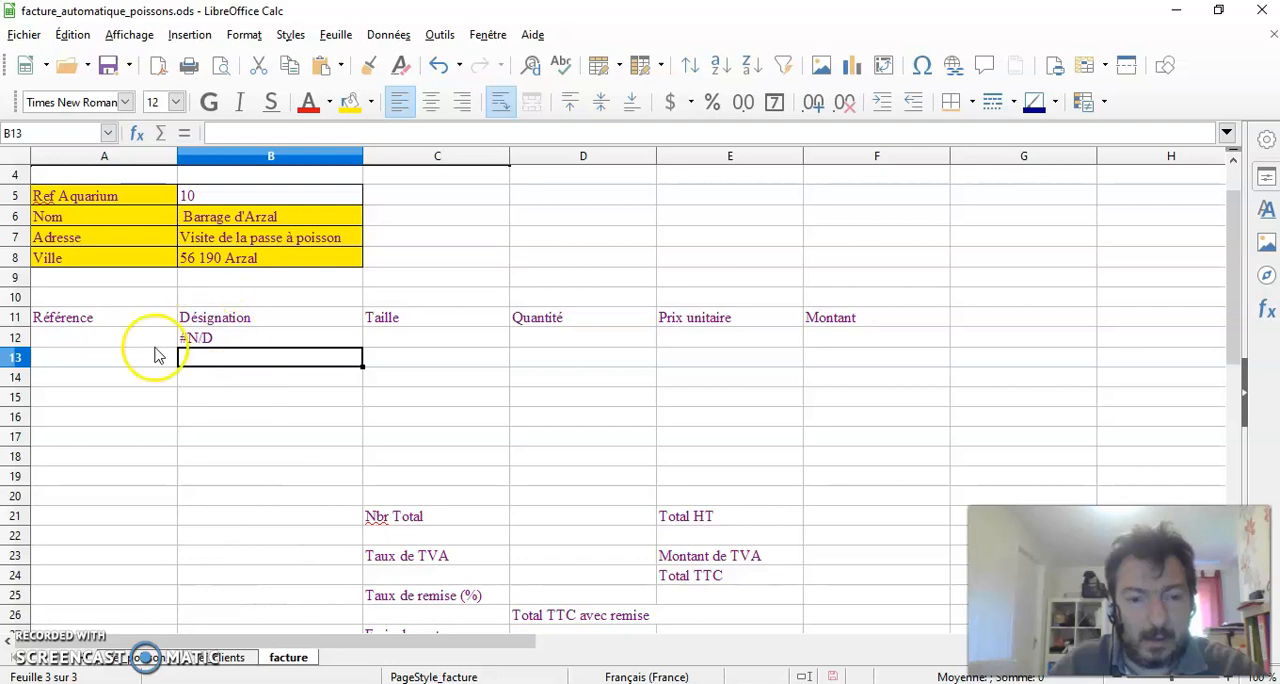
Consult the fish references on the ref_poissons sheet and enter reference 16 in the invoice's cell A12
{"action": "left_click", "coordinate": [100, 338]}
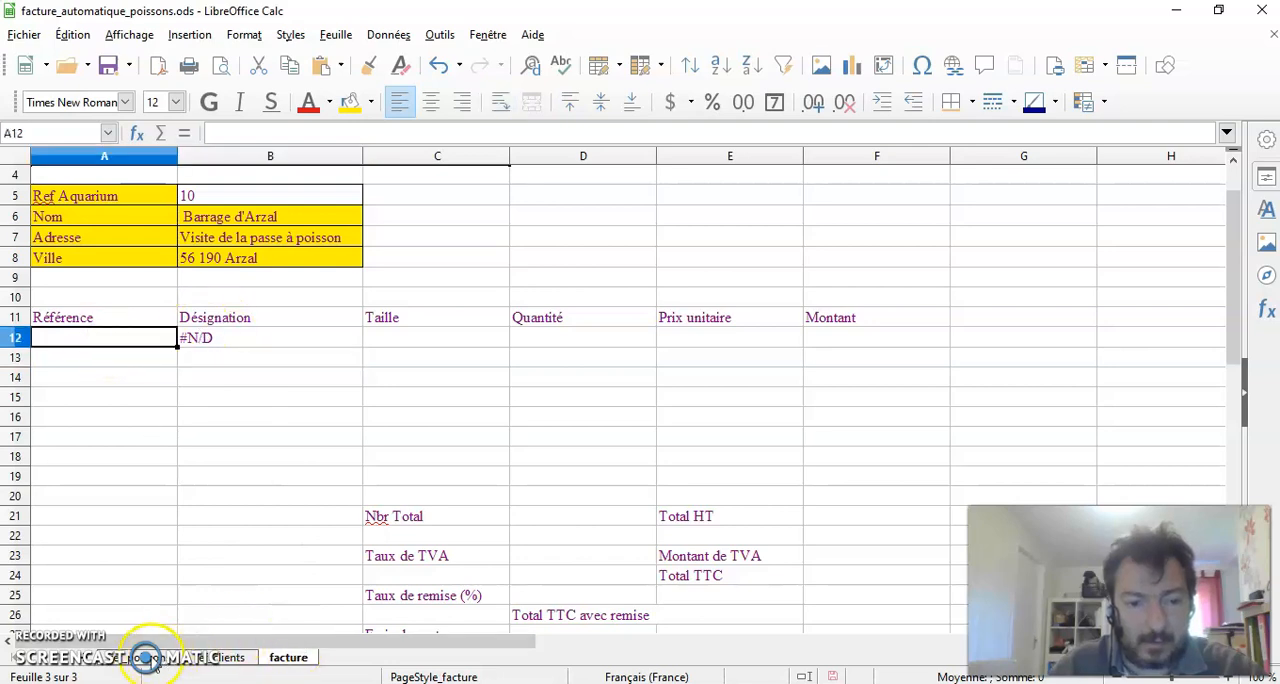
{"action": "left_click", "coordinate": [148, 657]}
{"action": "scroll", "coordinate": [80, 263], "scroll_direction": "up", "scroll_amount": 9}
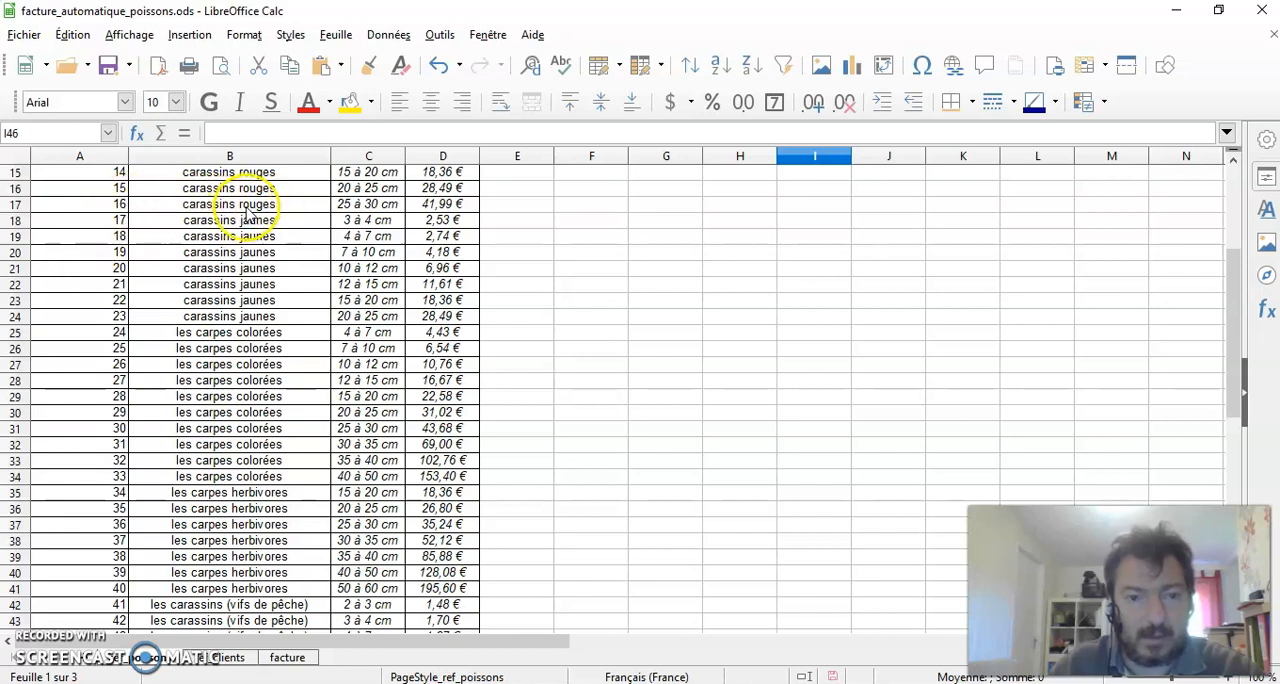
{"action": "left_click", "coordinate": [287, 657]}
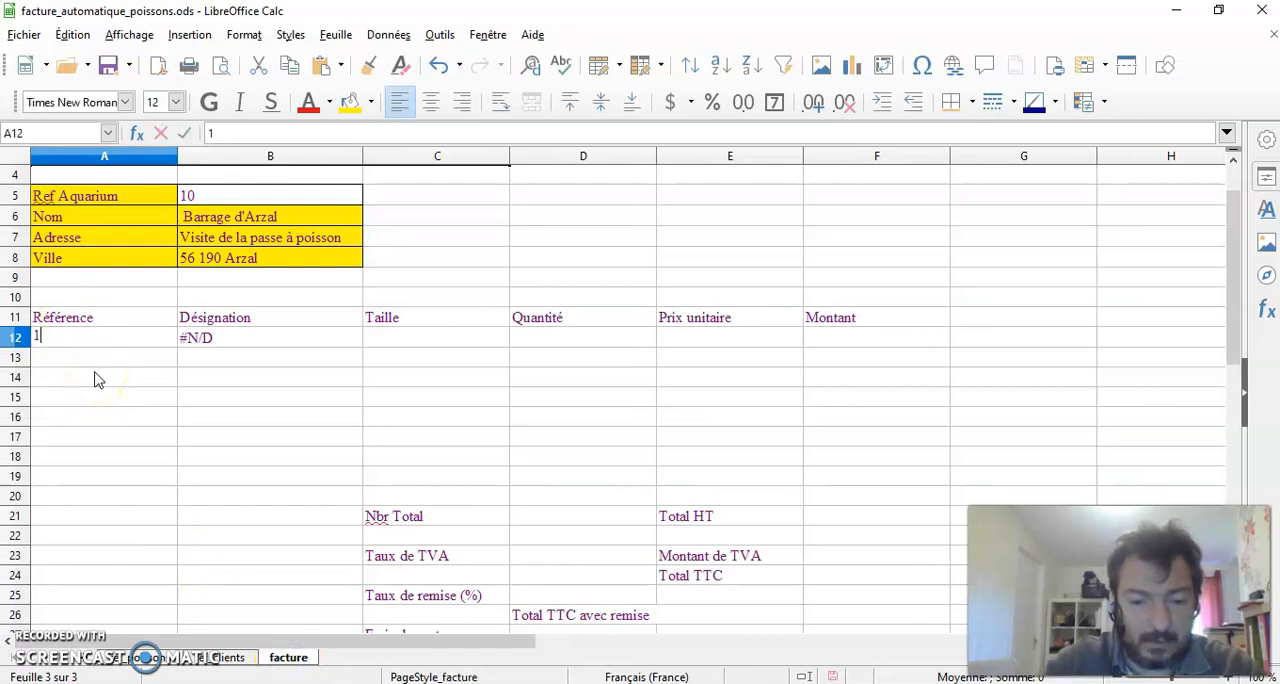
{"action": "type", "text": "16"}
{"action": "key", "text": "Return"}
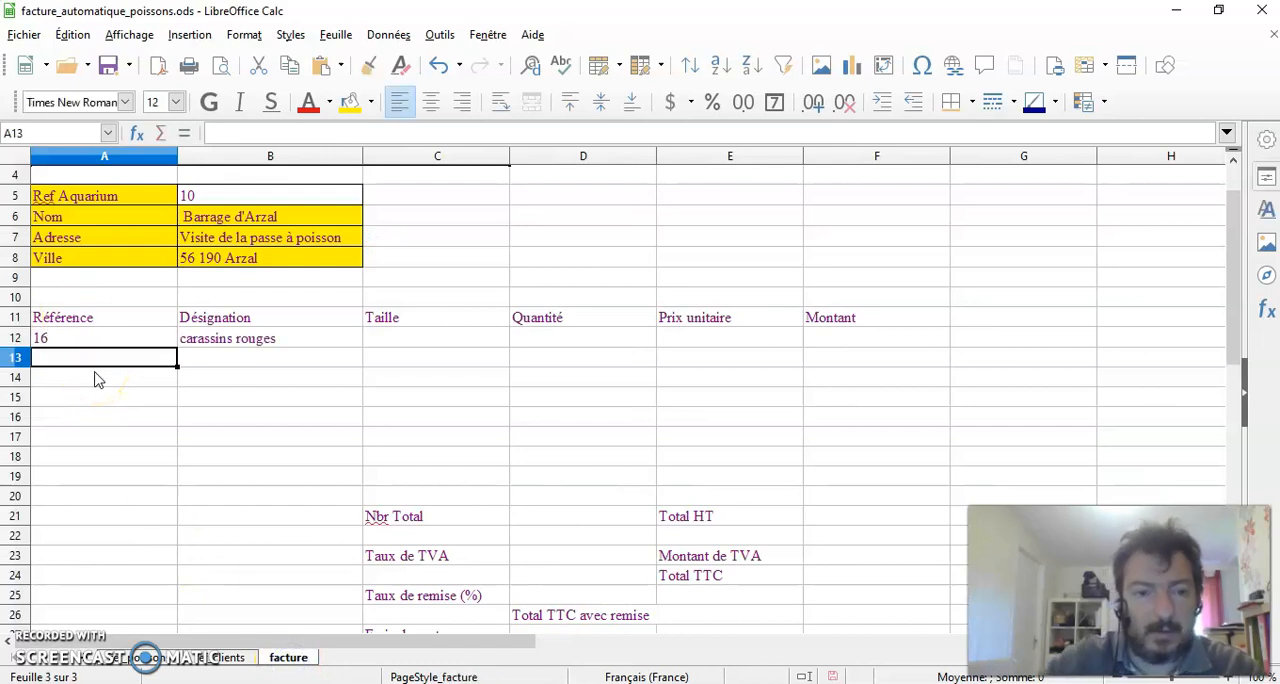
{"action": "left_click", "coordinate": [283, 371]}
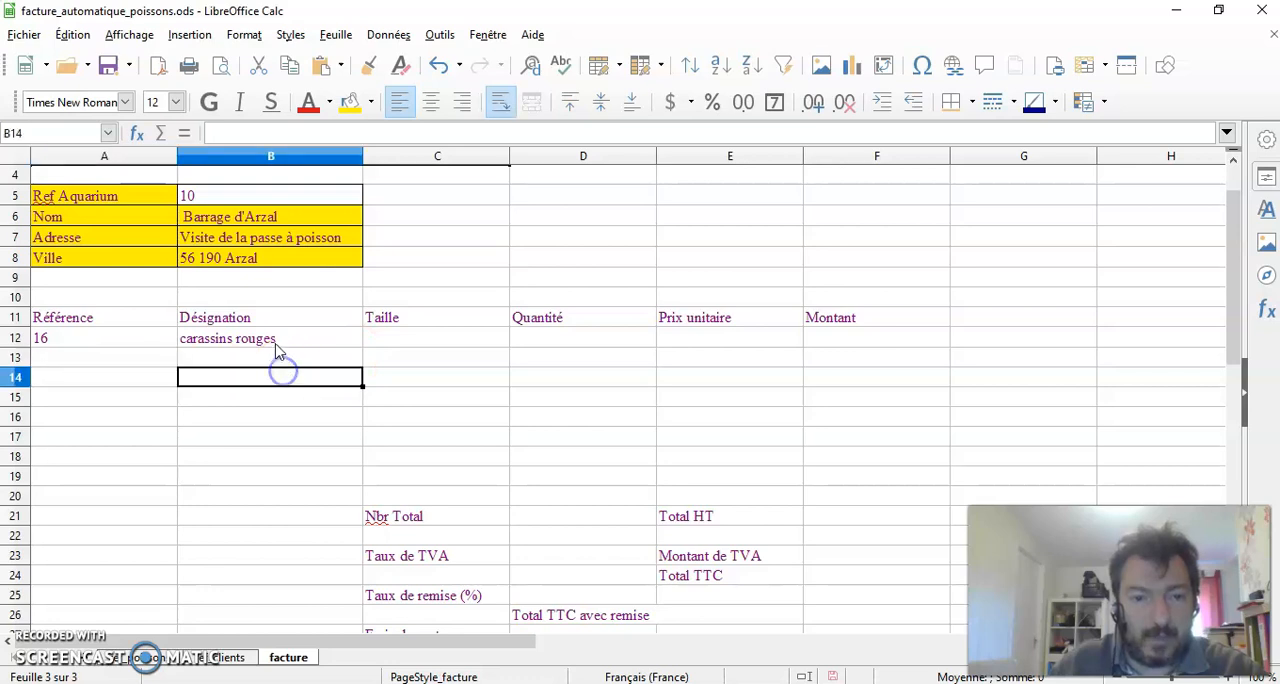
Make the ref_poissons range in the B12 formula absolute as $A$1:$D$48
{"action": "left_click", "coordinate": [280, 340]}
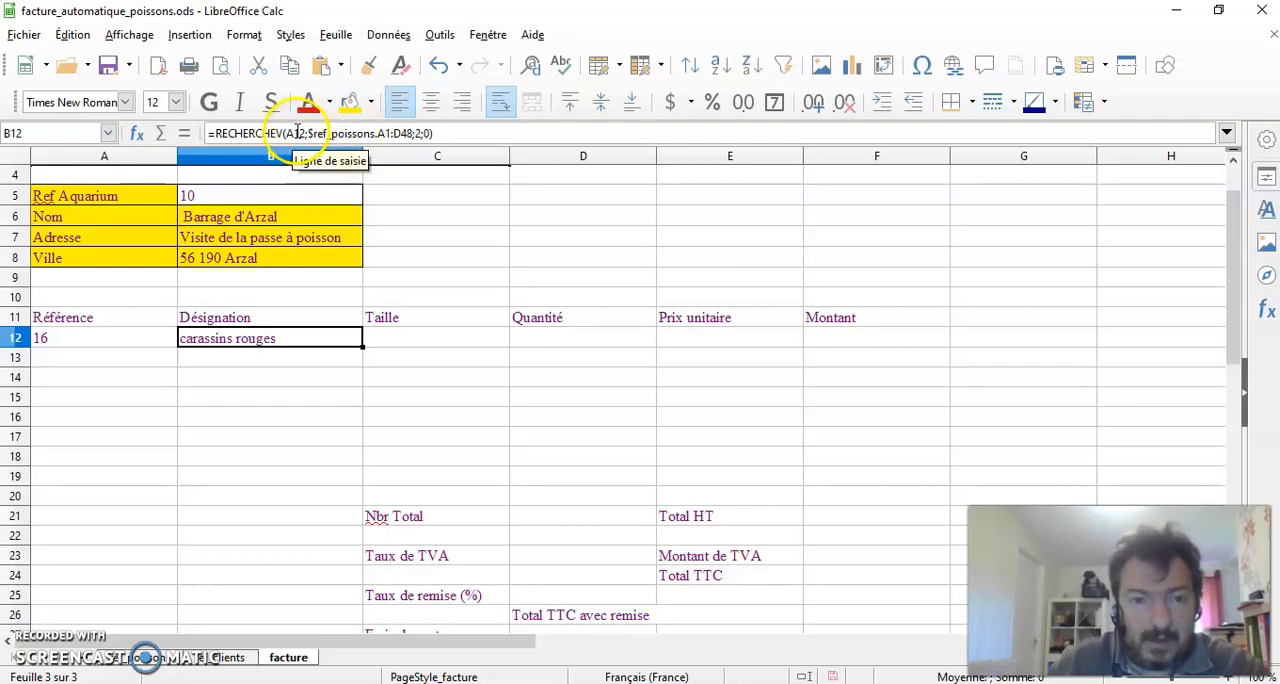
{"action": "left_click", "coordinate": [389, 134]}
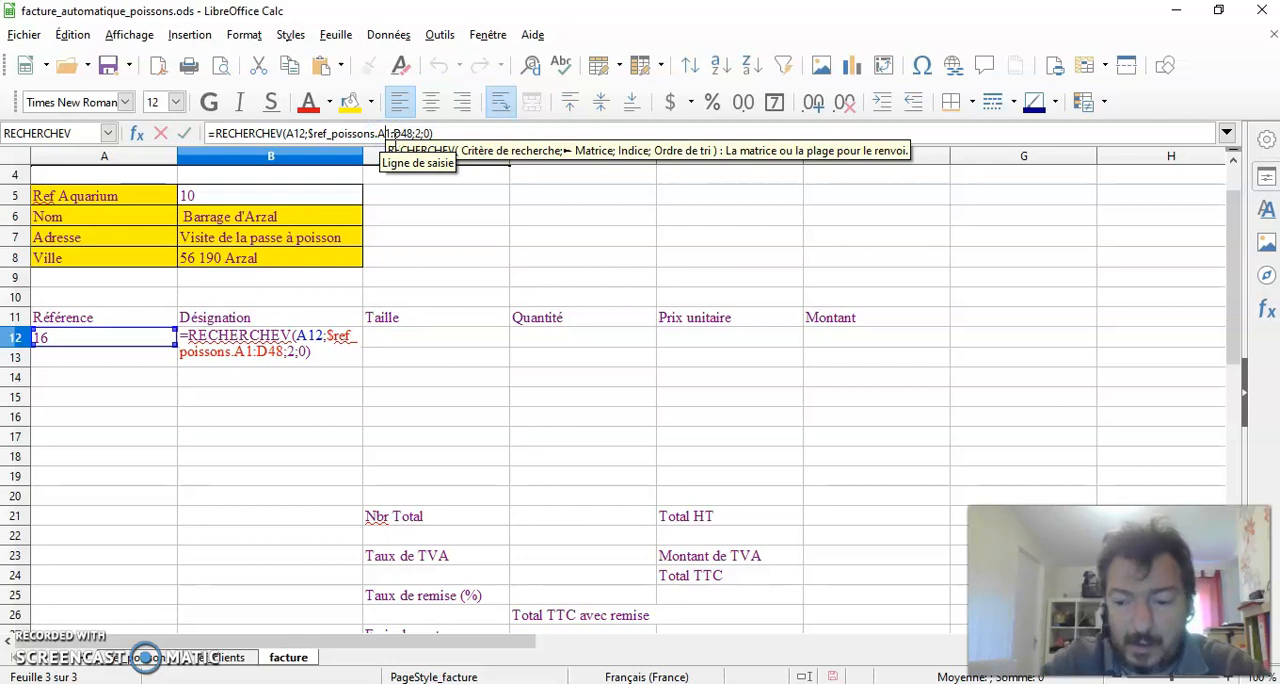
{"action": "type", "text": "$"}
{"action": "left_click", "coordinate": [383, 131]}
{"action": "left_click", "coordinate": [381, 134]}
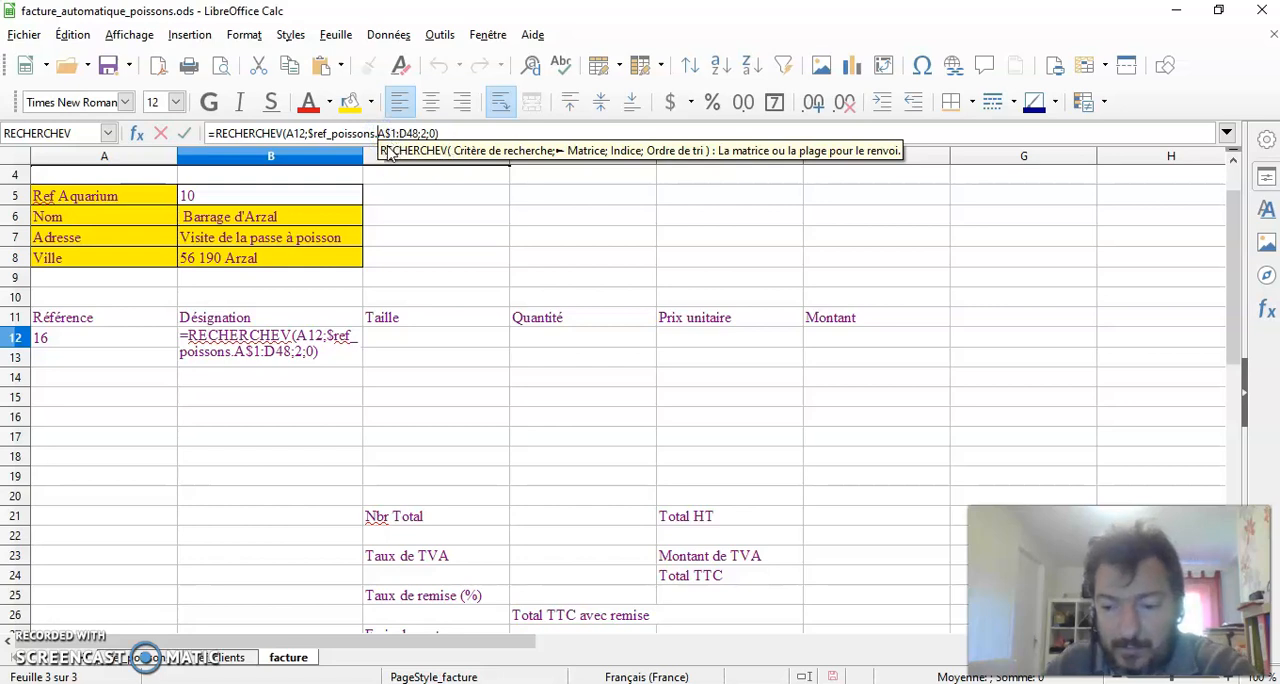
{"action": "type", "text": "$"}
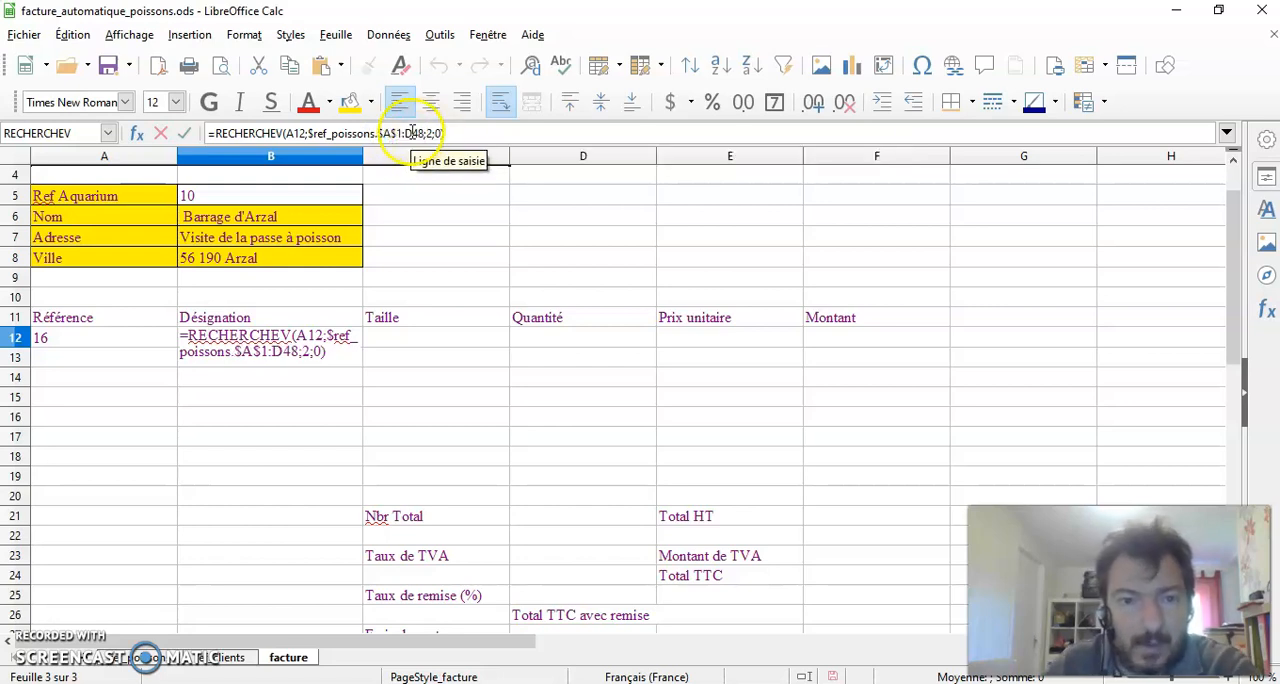
{"action": "left_click", "coordinate": [407, 133]}
{"action": "type", "text": "$"}
{"action": "left_click", "coordinate": [413, 133]}
{"action": "type", "text": "$D$"}
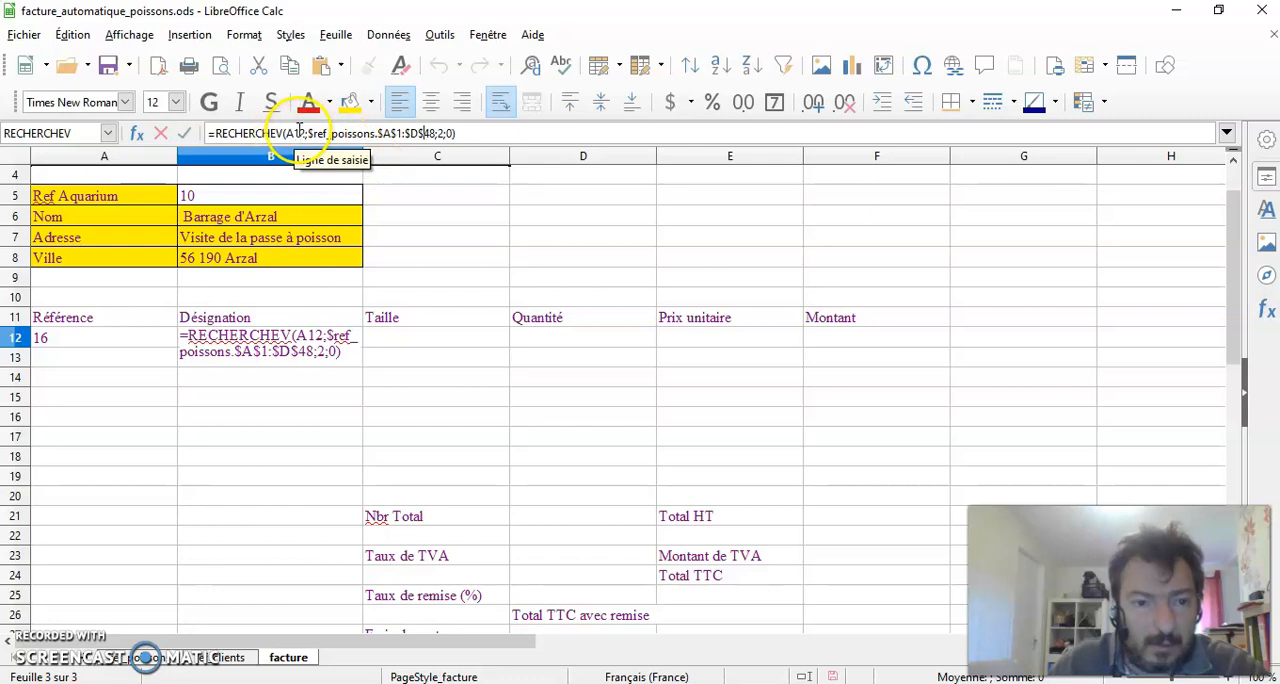
Lock the column of the search criterion in the B12 formula as $A12 and validate the formula
{"action": "left_click", "coordinate": [298, 133]}
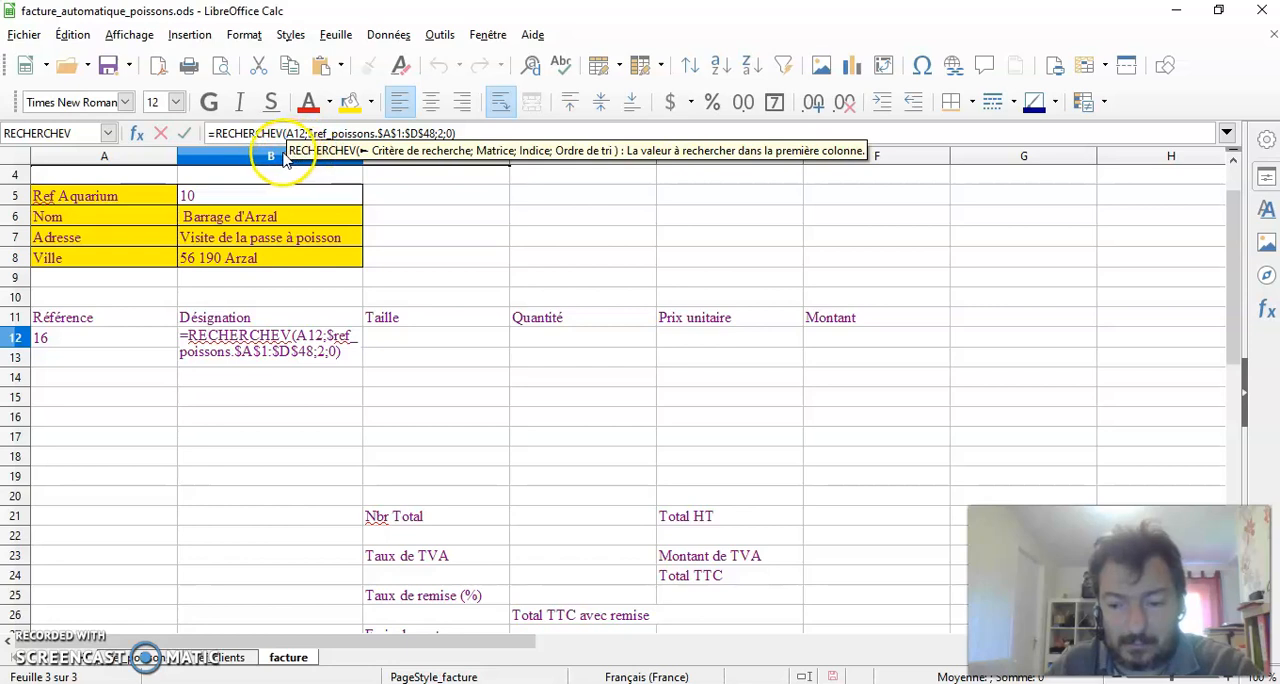
{"action": "type", "text": "$"}
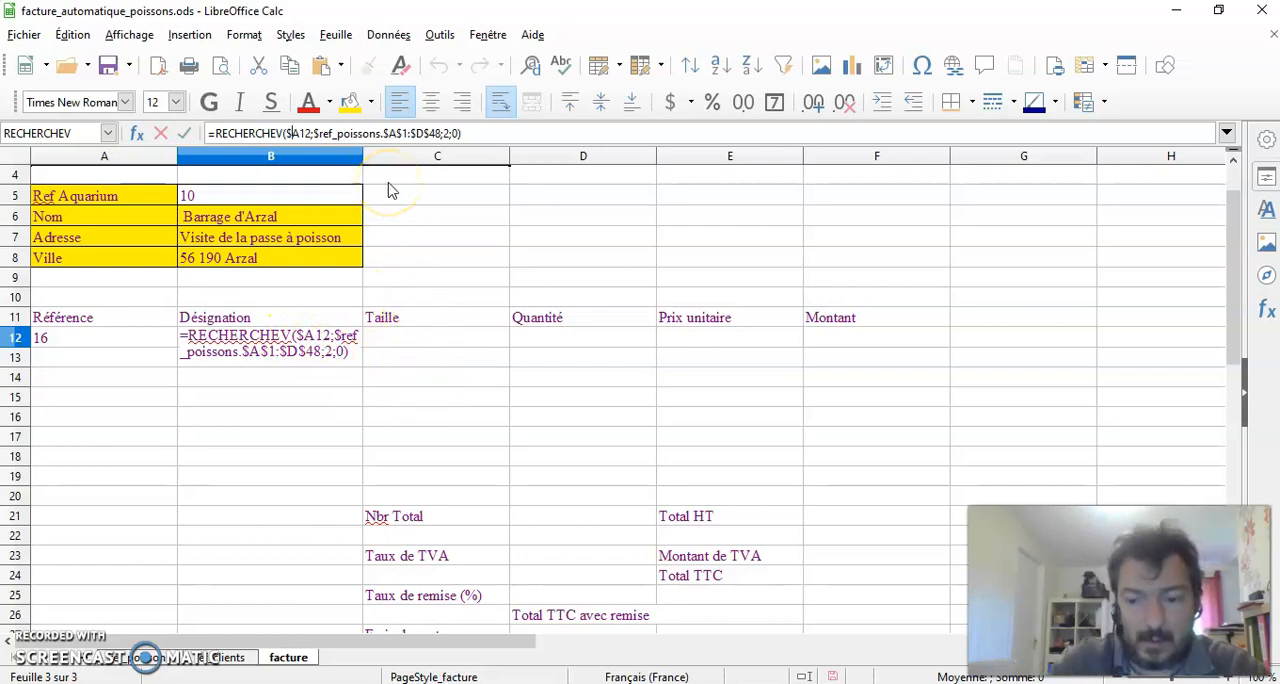
{"action": "key", "text": "Return"}
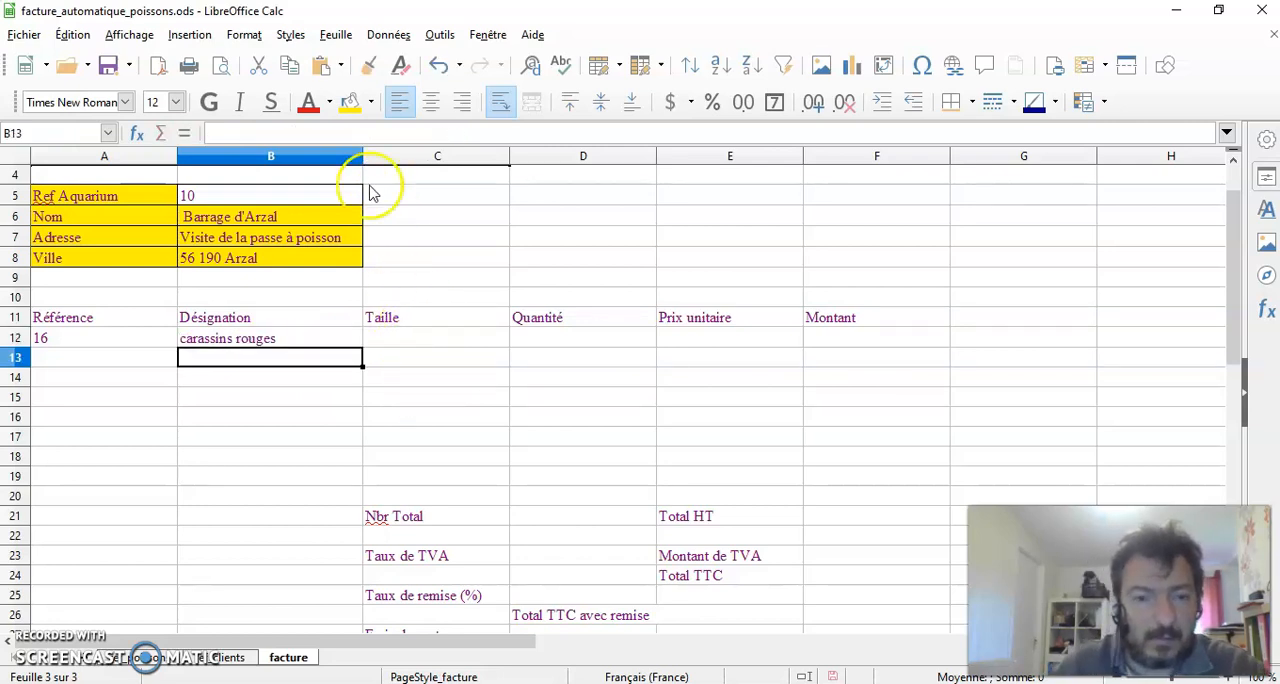
Copy the B12 formula across to E12 and clear the copy in the Quantité cell D12
{"action": "left_click", "coordinate": [262, 343]}
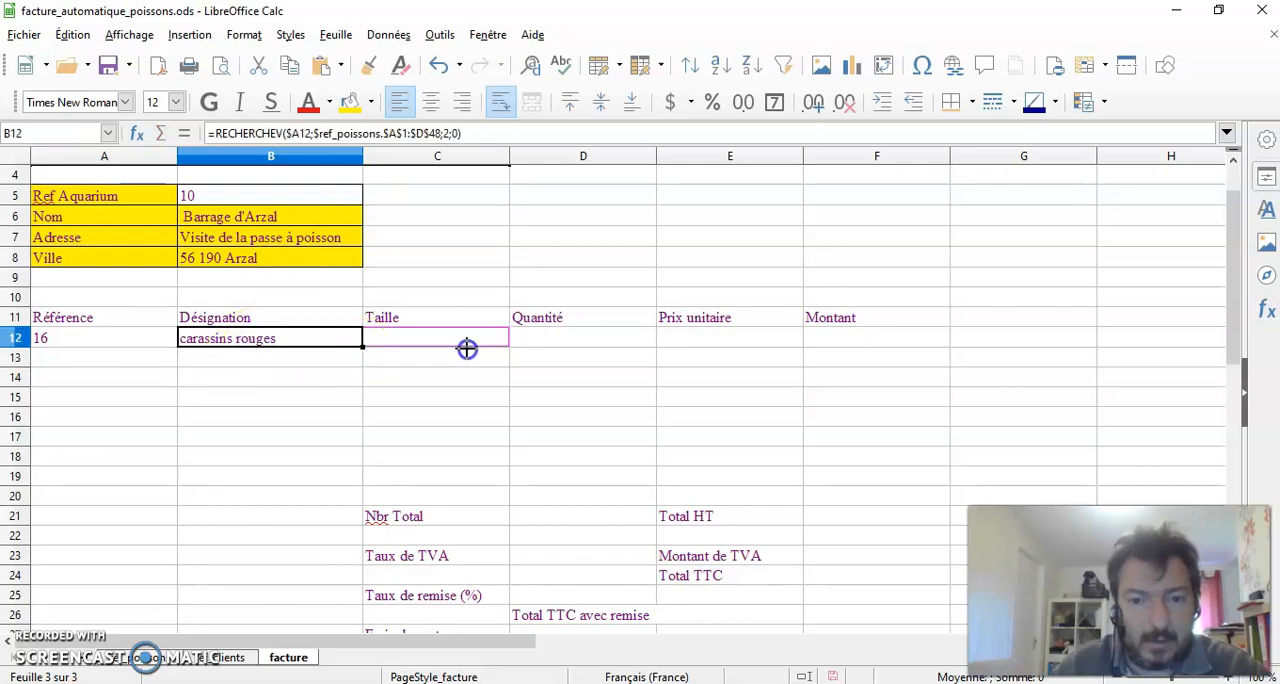
{"action": "left_click_drag", "start_coordinate": [728, 350], "coordinate": [760, 350]}
{"action": "left_click", "coordinate": [870, 417]}
{"action": "left_click", "coordinate": [585, 343]}
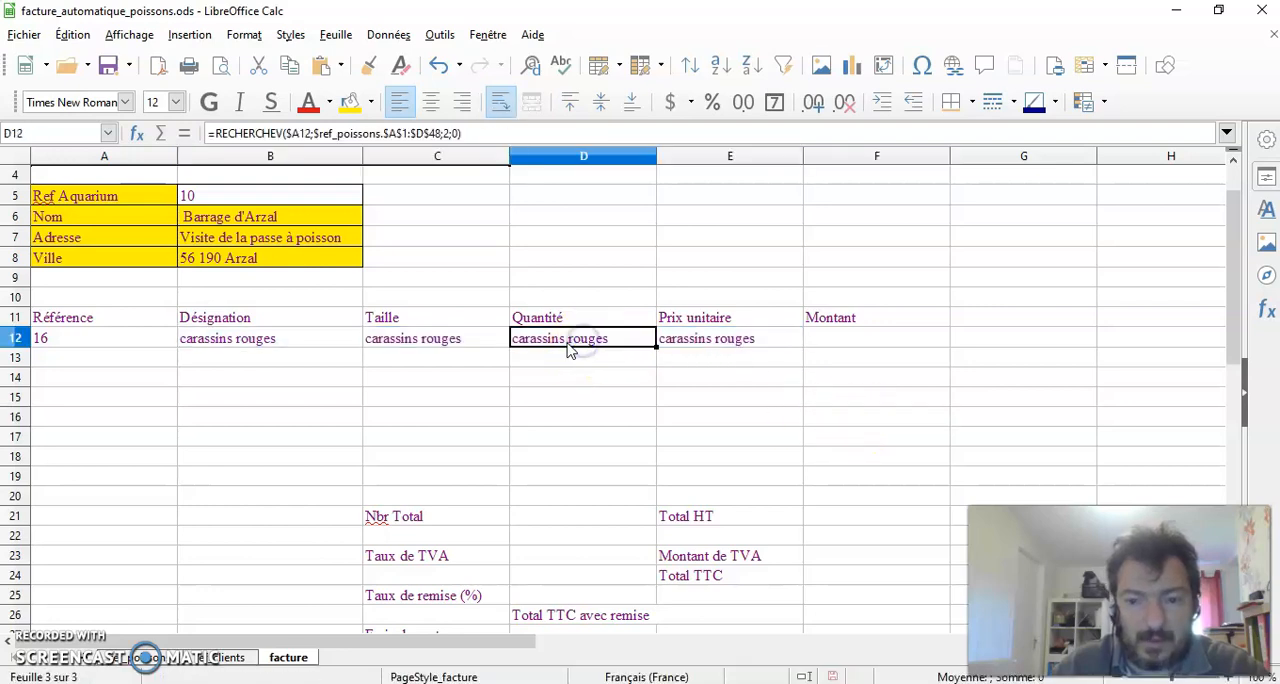
{"action": "key", "text": "Delete"}
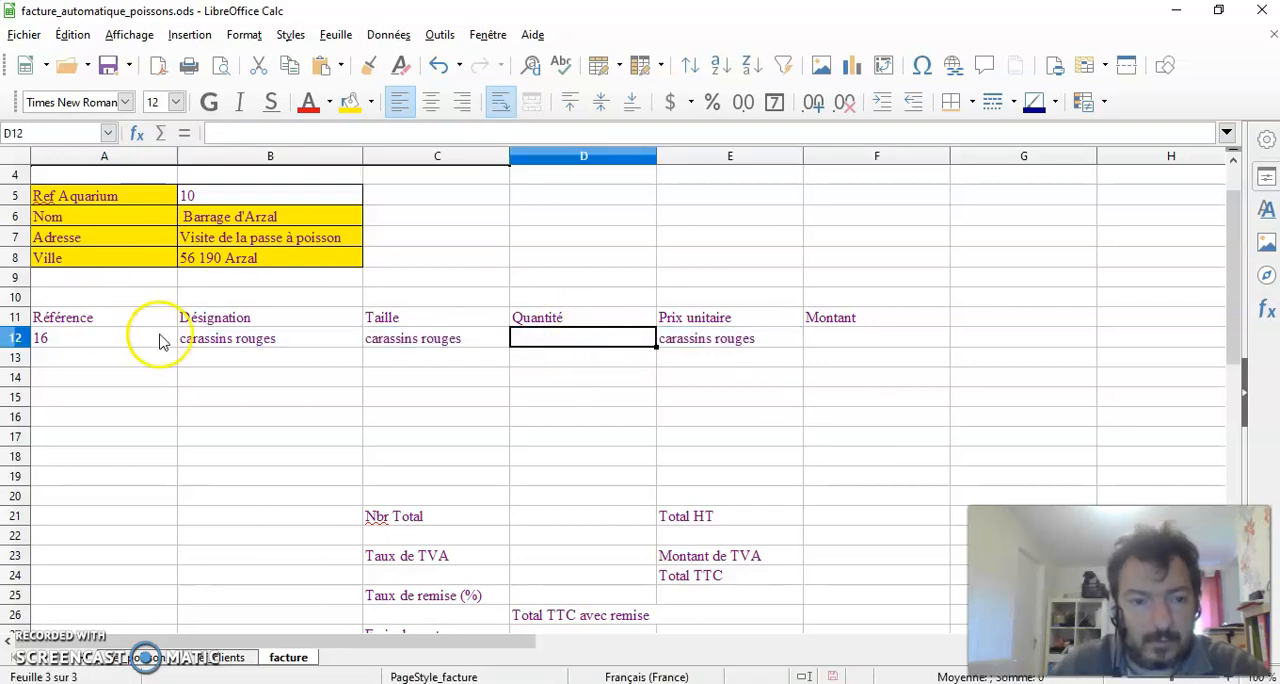
Set the column index of the Taille formula in C12 to 3
{"action": "left_click", "coordinate": [413, 342]}
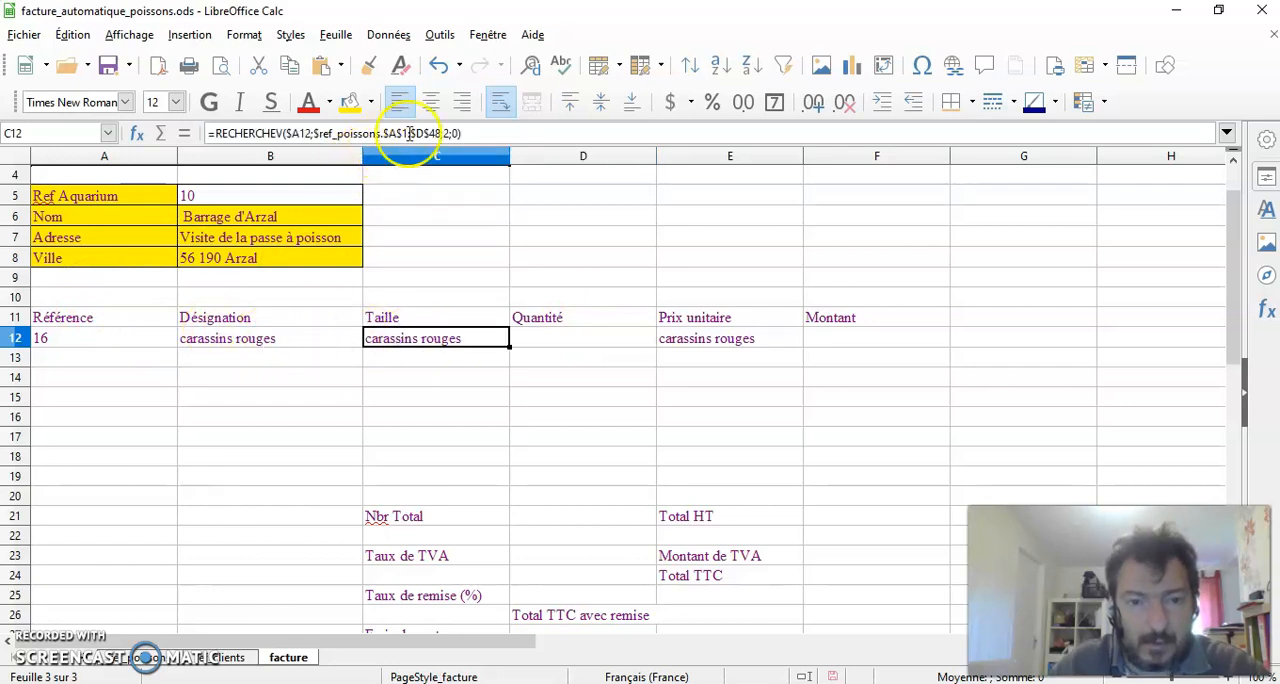
{"action": "left_click", "coordinate": [447, 133]}
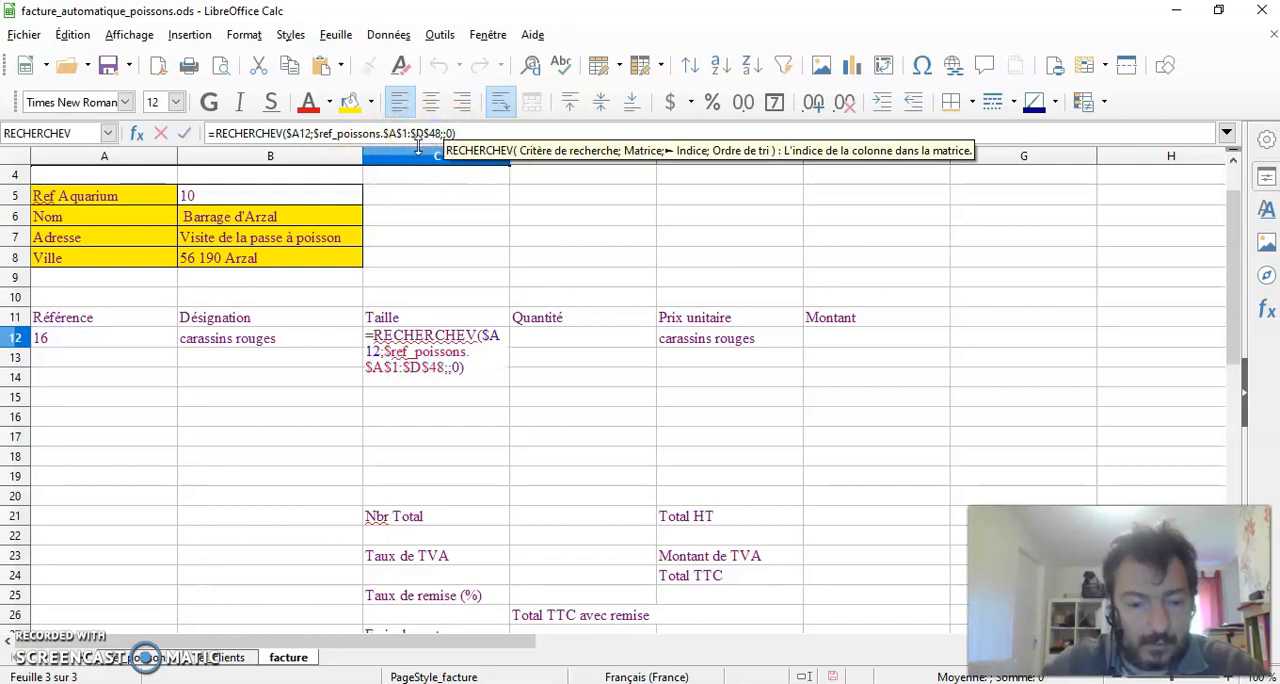
{"action": "type", "text": "3"}
{"action": "key", "text": "Return"}
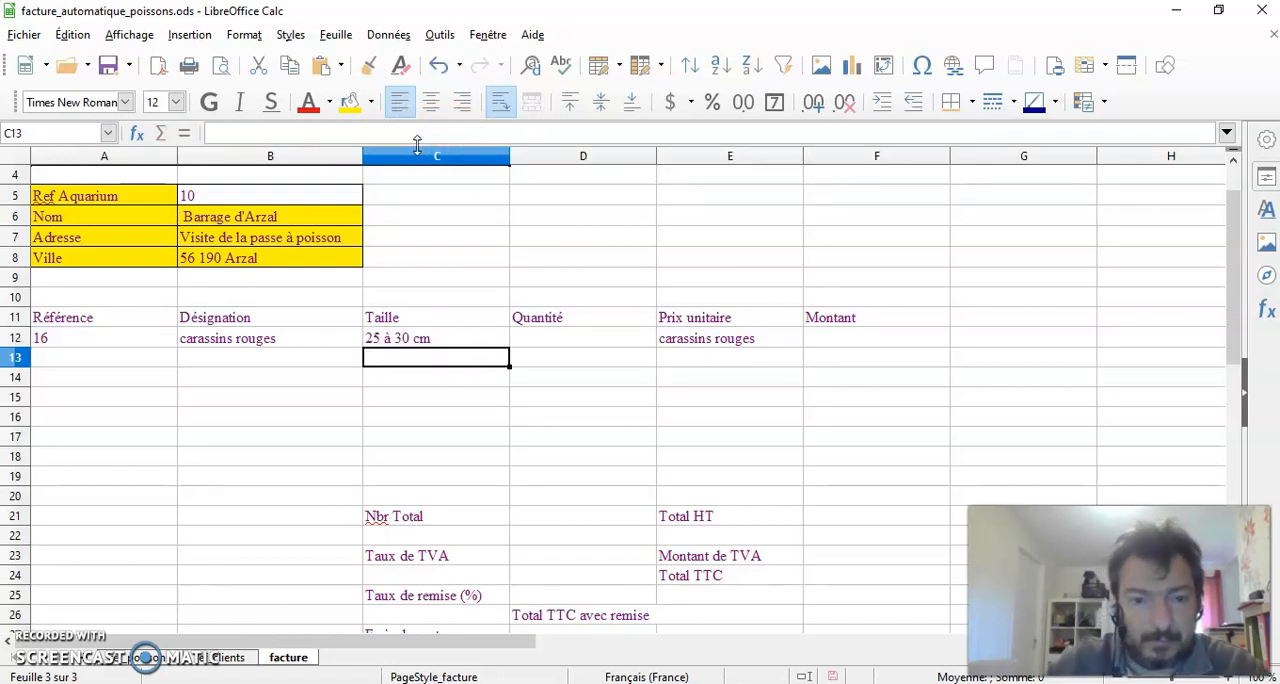
Set the column index of the Prix unitaire formula in E12 to 4
{"action": "left_click", "coordinate": [710, 346]}
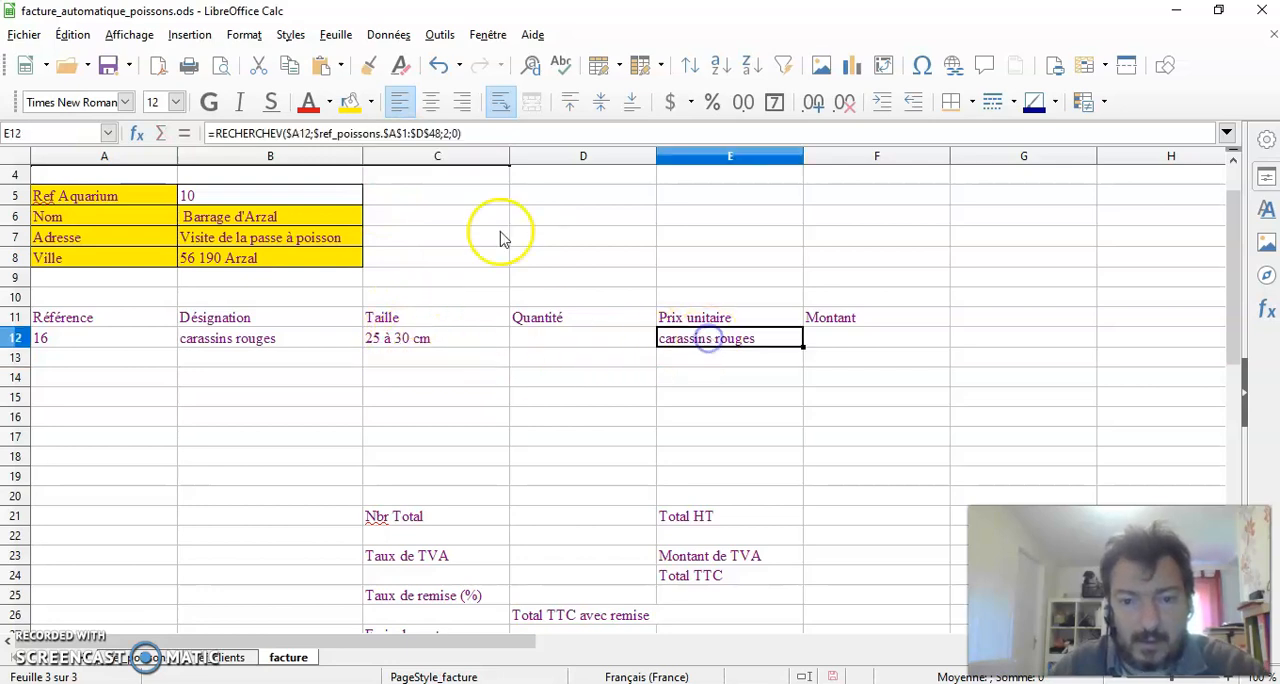
{"action": "left_click", "coordinate": [446, 134]}
{"action": "key", "text": "BackSpace"}
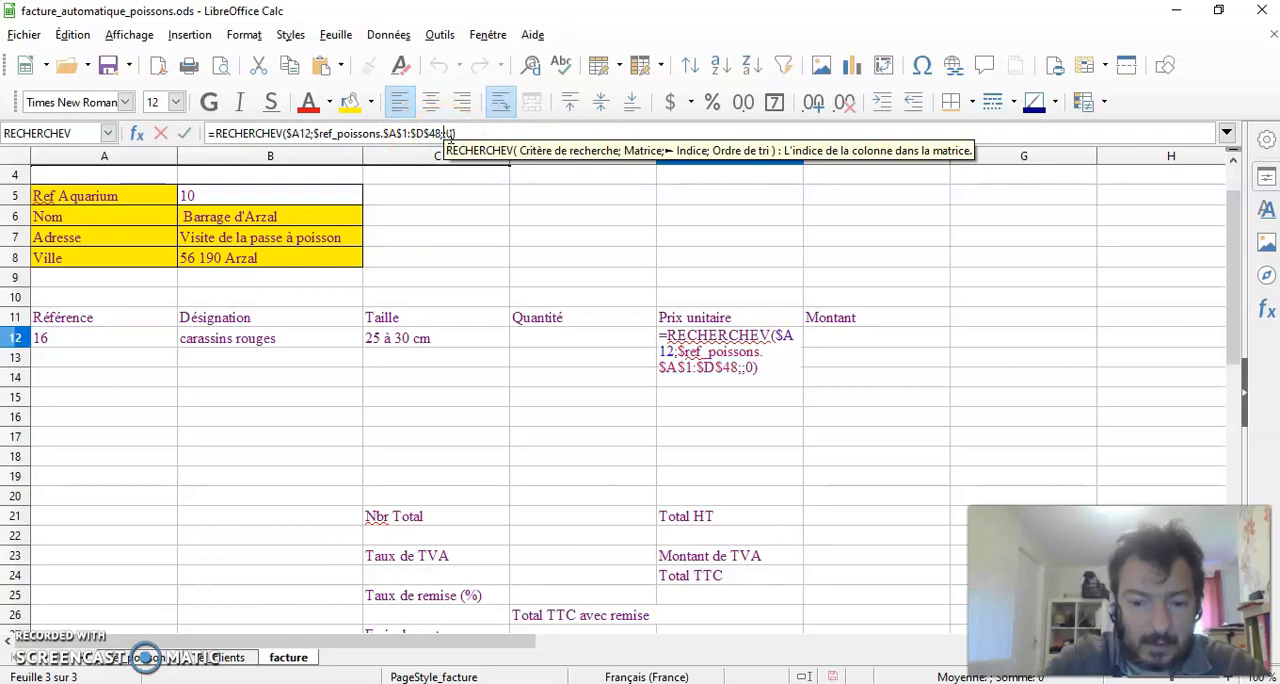
{"action": "type", "text": "4"}
{"action": "key", "text": "Return"}
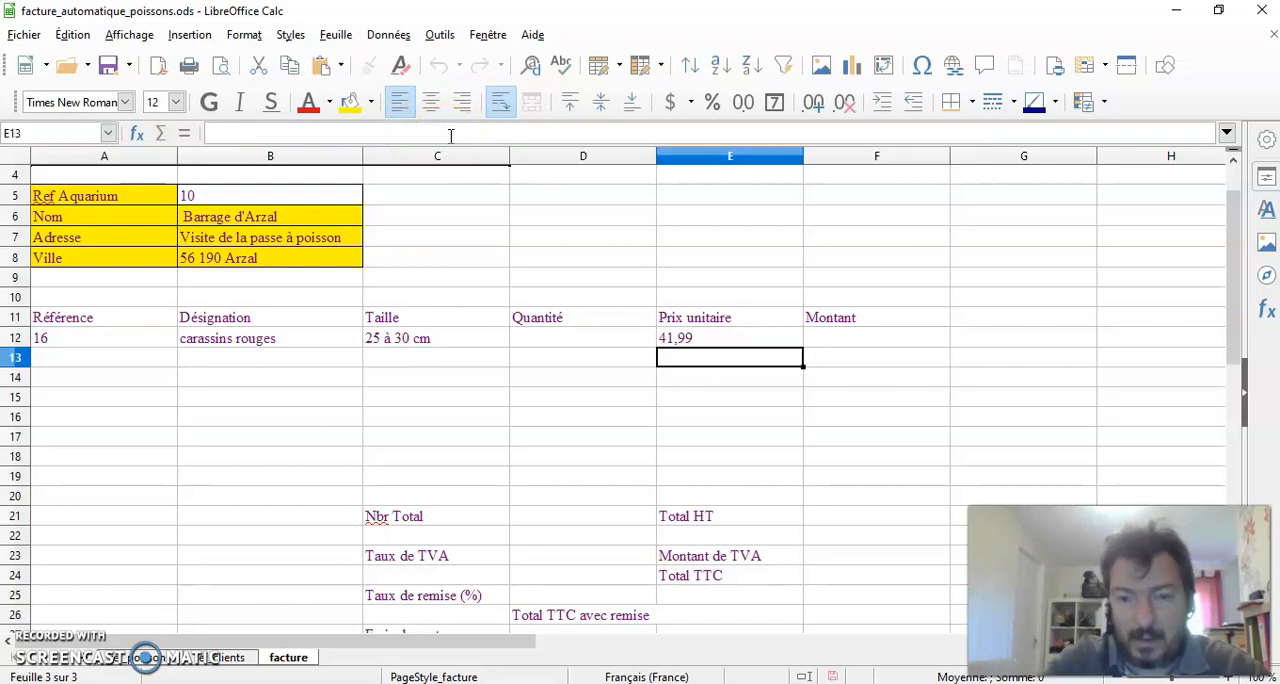
Check the size and price of reference 16 on the ref_poissons sheet and return to the facture sheet
{"action": "left_click", "coordinate": [917, 375]}
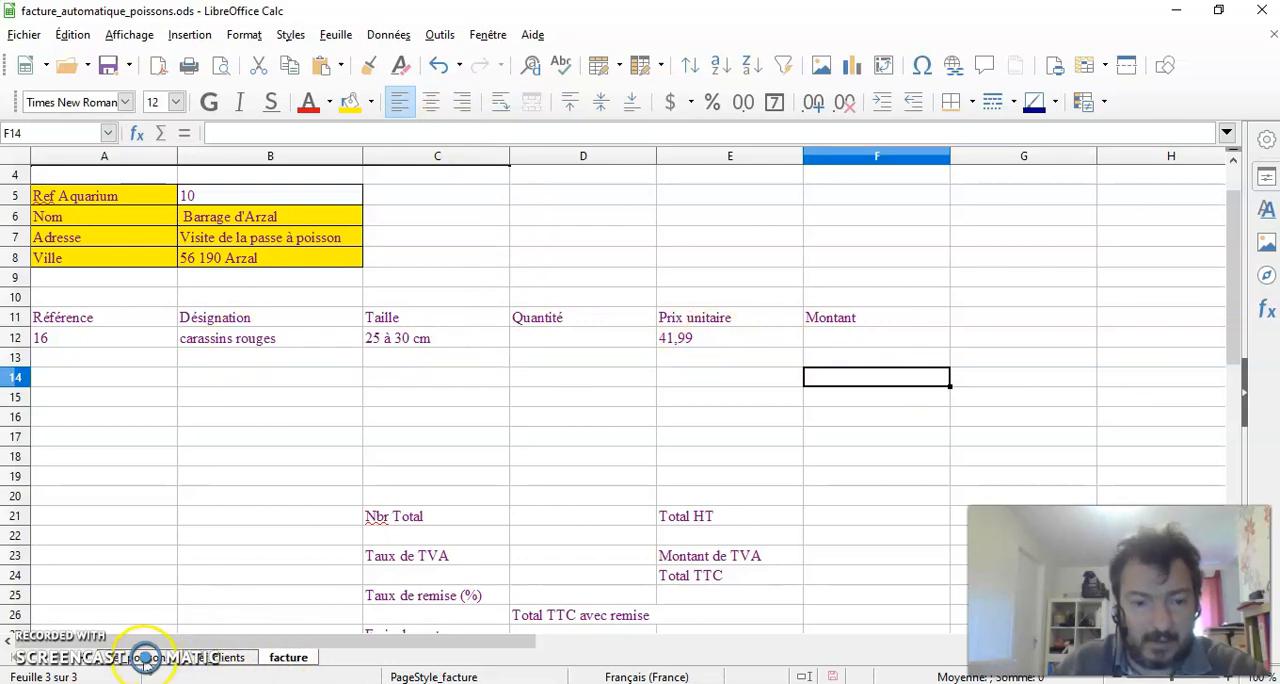
{"action": "left_click", "coordinate": [145, 657]}
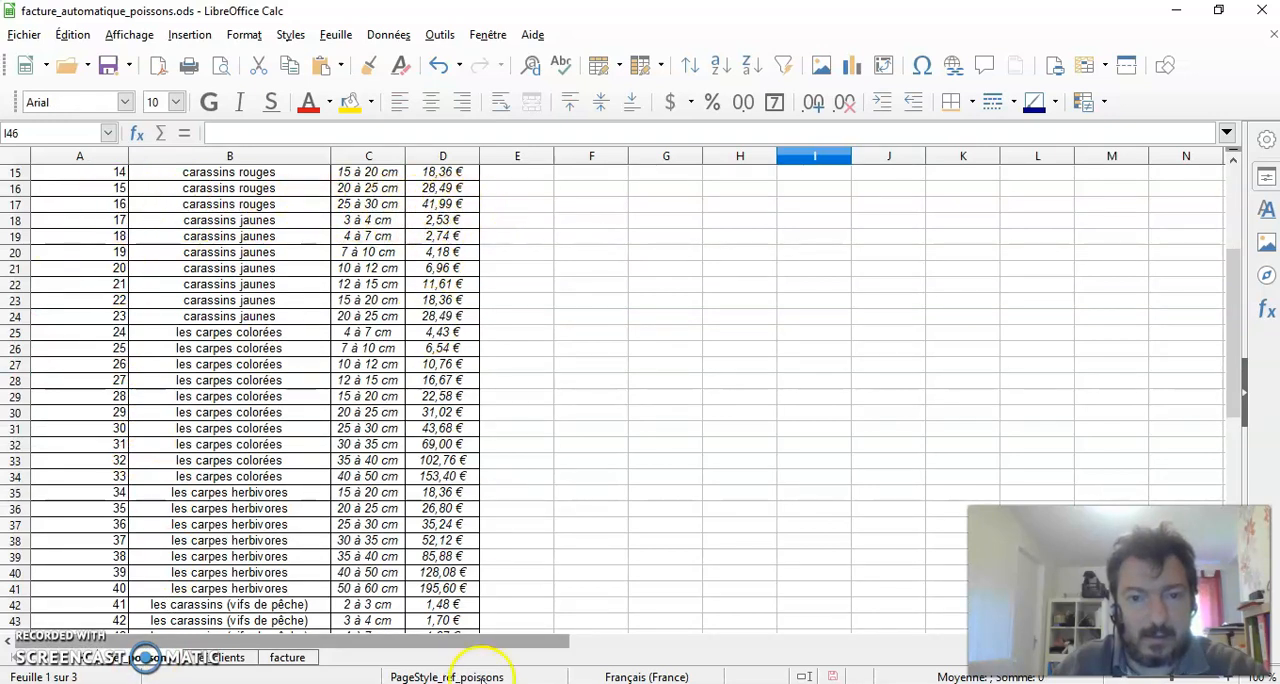
{"action": "left_click", "coordinate": [287, 657]}
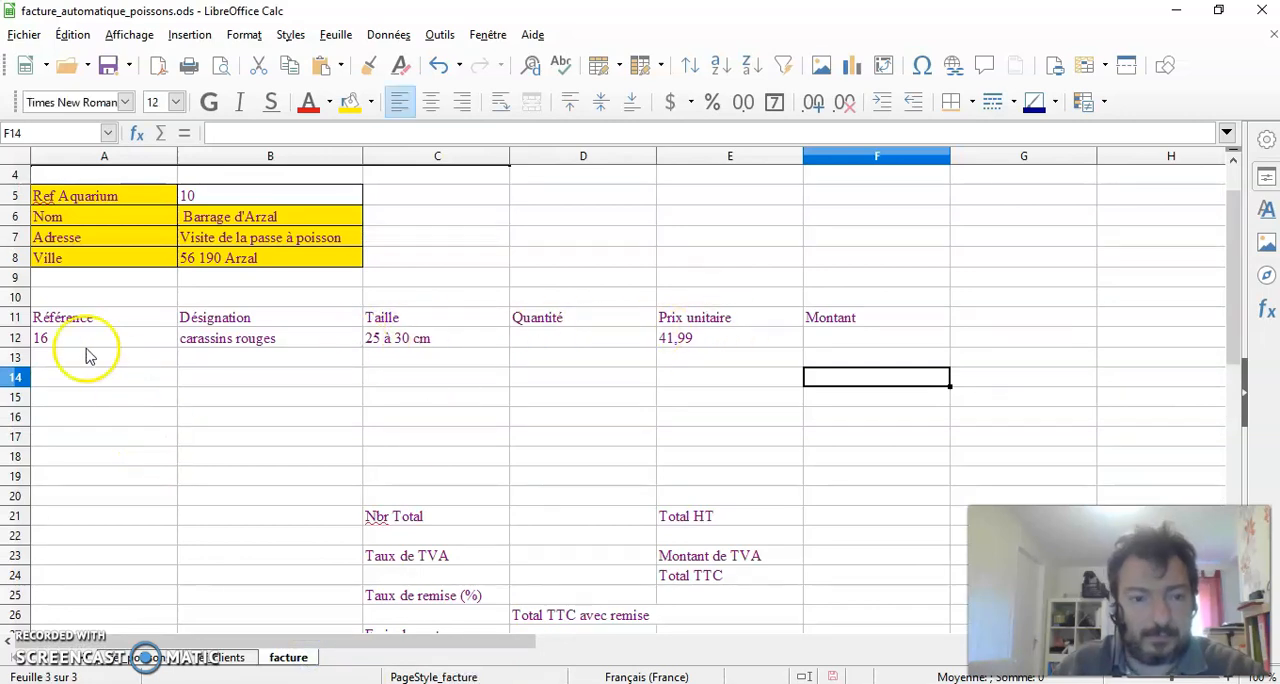
Copy the Désignation, Taille and Prix unitaire formulas from B12, C12 and E12 down to row 20
{"action": "left_click", "coordinate": [279, 341]}
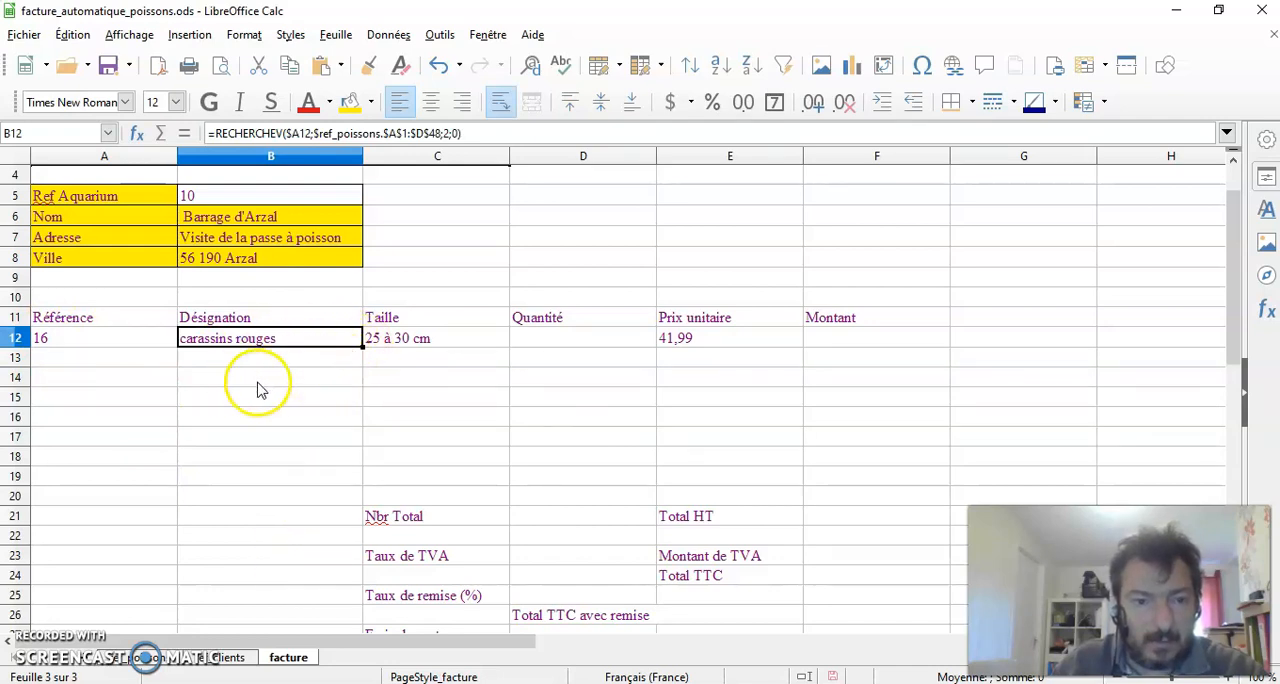
{"action": "left_click_drag", "start_coordinate": [362, 349], "coordinate": [358, 502]}
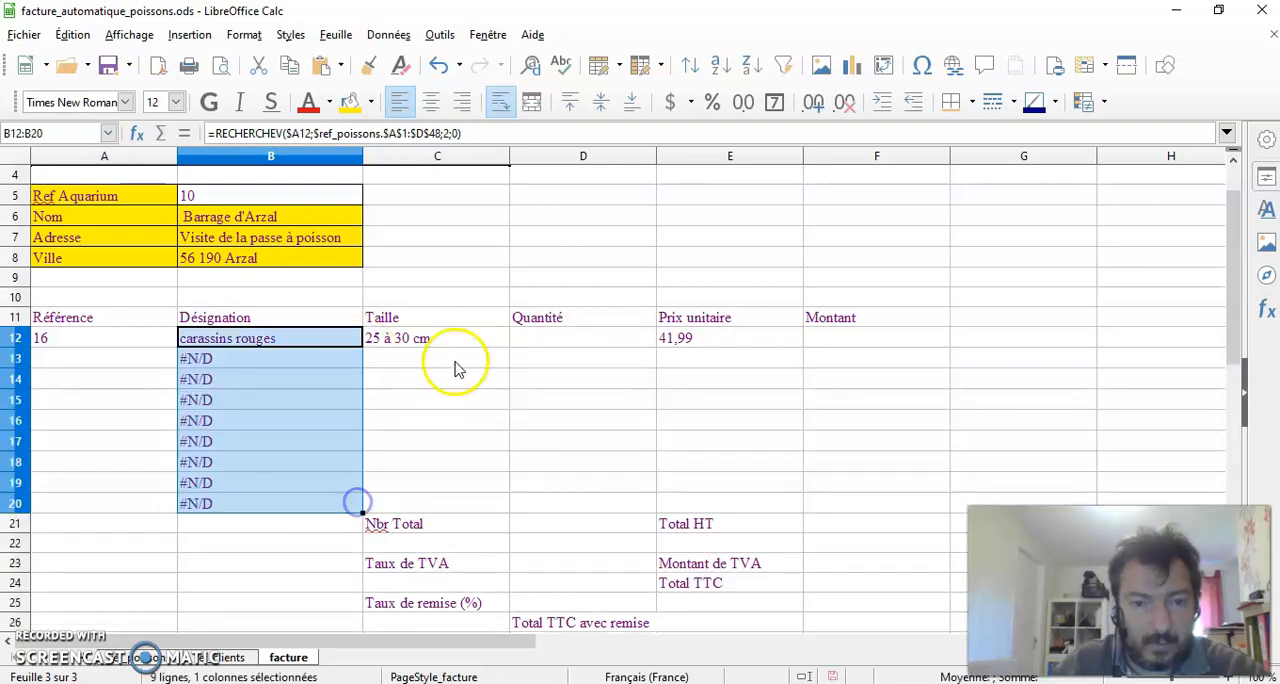
{"action": "left_click", "coordinate": [475, 338]}
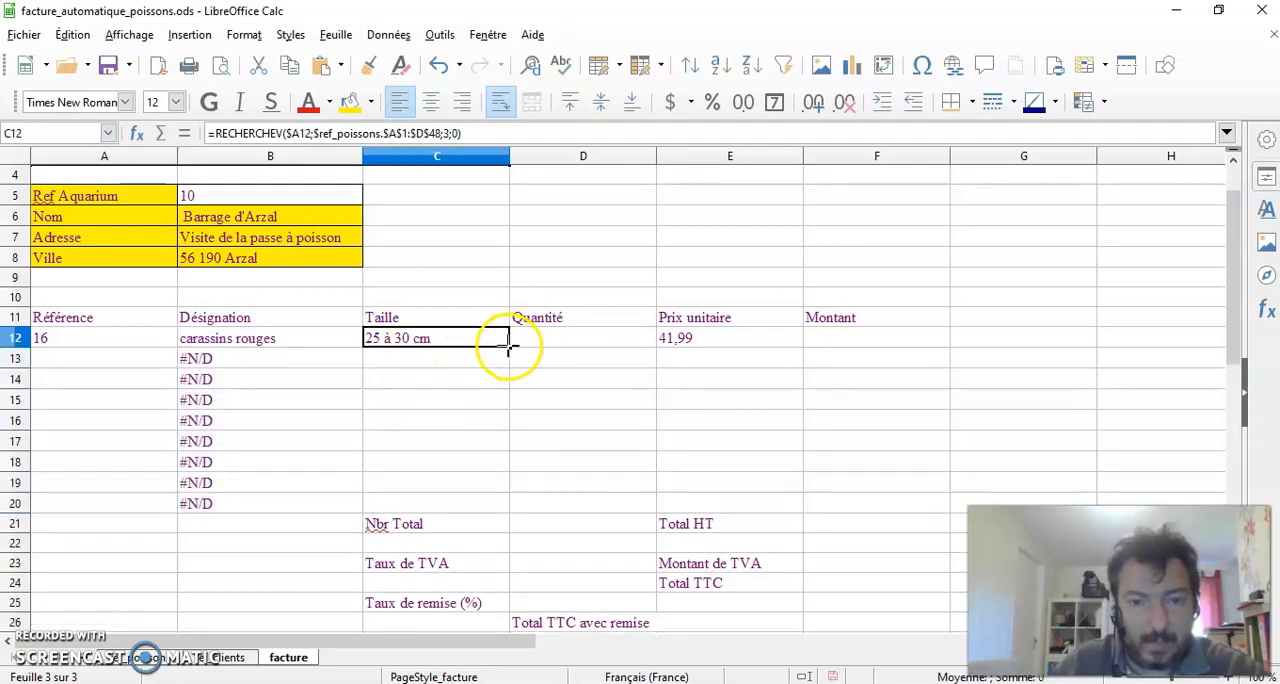
{"action": "left_click_drag", "start_coordinate": [509, 349], "coordinate": [490, 517]}
{"action": "left_click", "coordinate": [766, 336]}
{"action": "left_click_drag", "start_coordinate": [803, 345], "coordinate": [766, 512]}
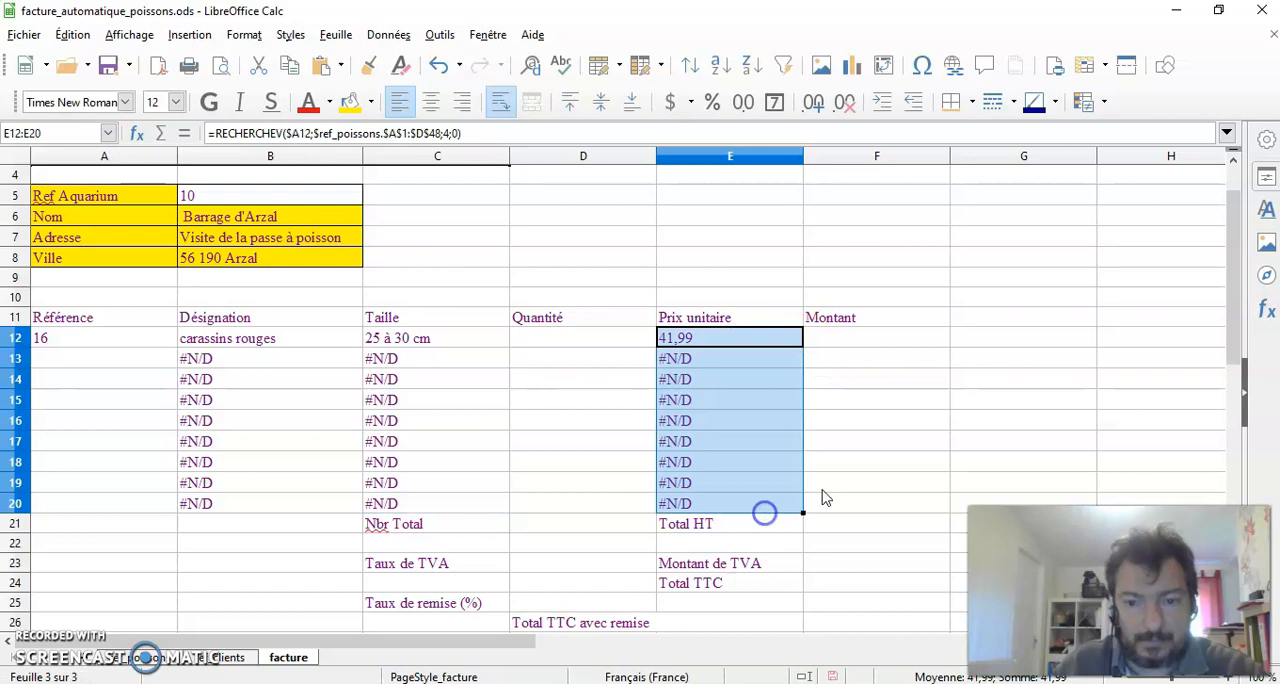
{"action": "left_click", "coordinate": [947, 439]}
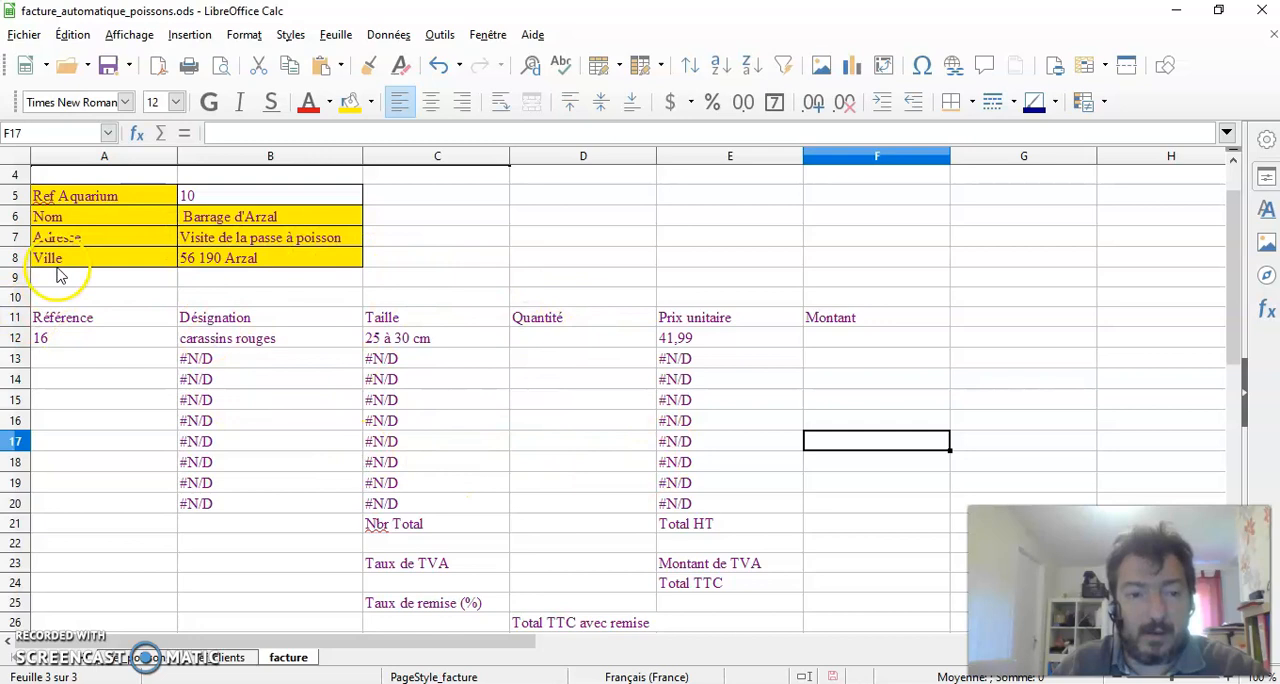
Insert an SI test ahead of RECHERCHEV in the Désignation formula in B12, returning "" when A12=""
{"action": "left_click", "coordinate": [248, 340]}
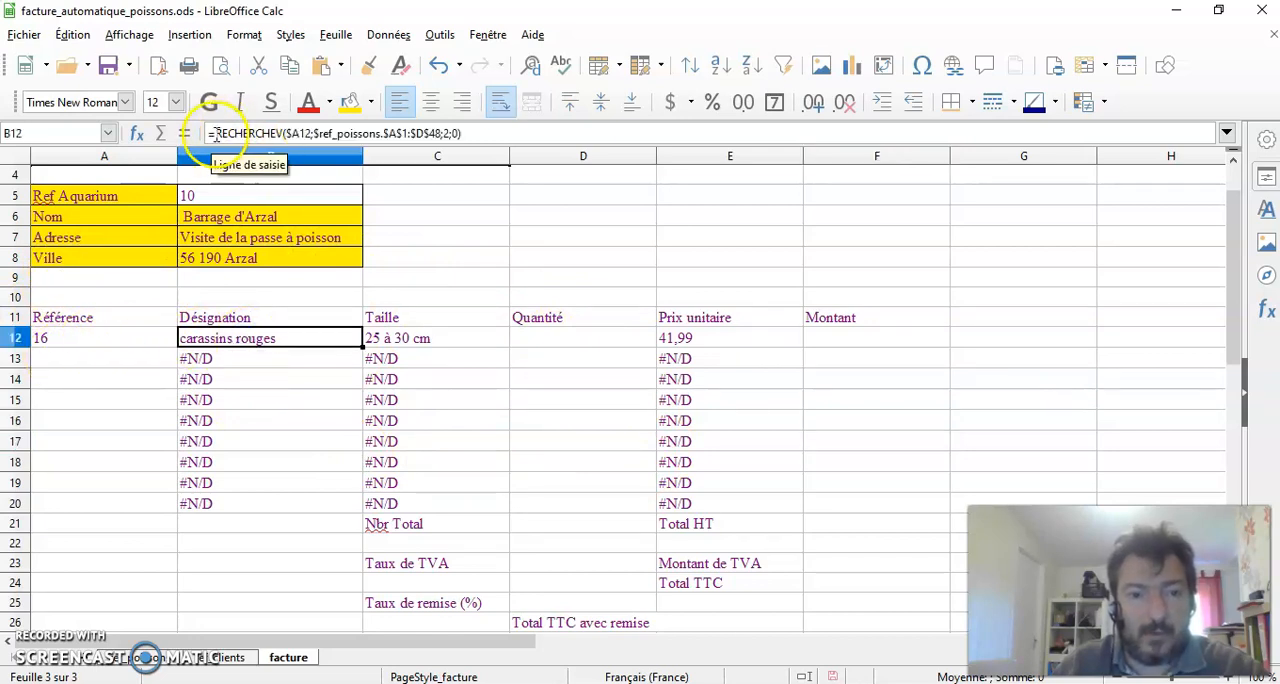
{"action": "left_click", "coordinate": [217, 133]}
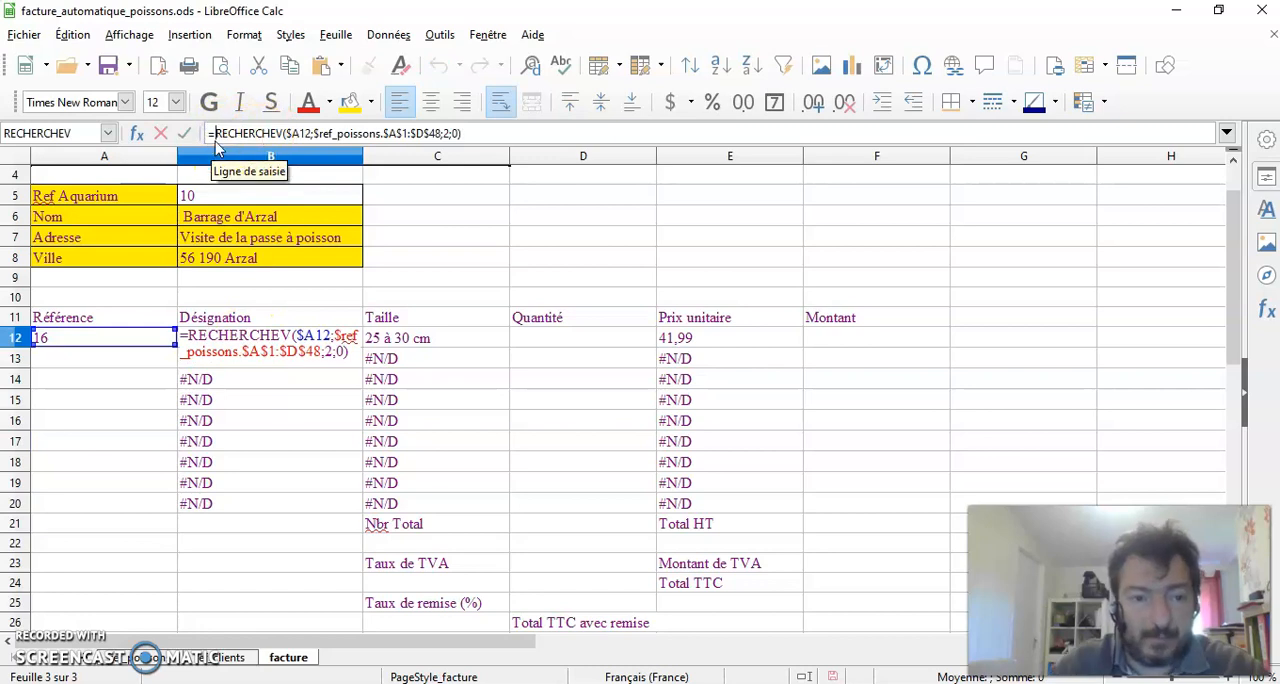
{"action": "type", "text": "=si"}
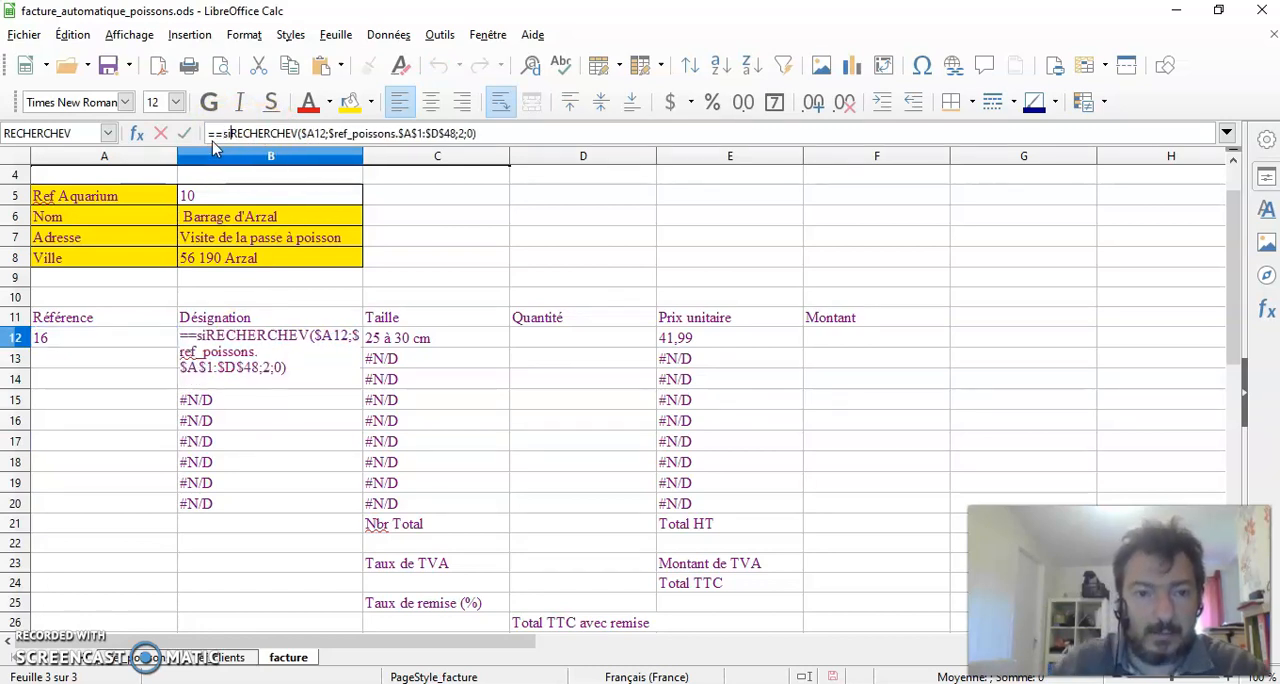
{"action": "type", "text": "("}
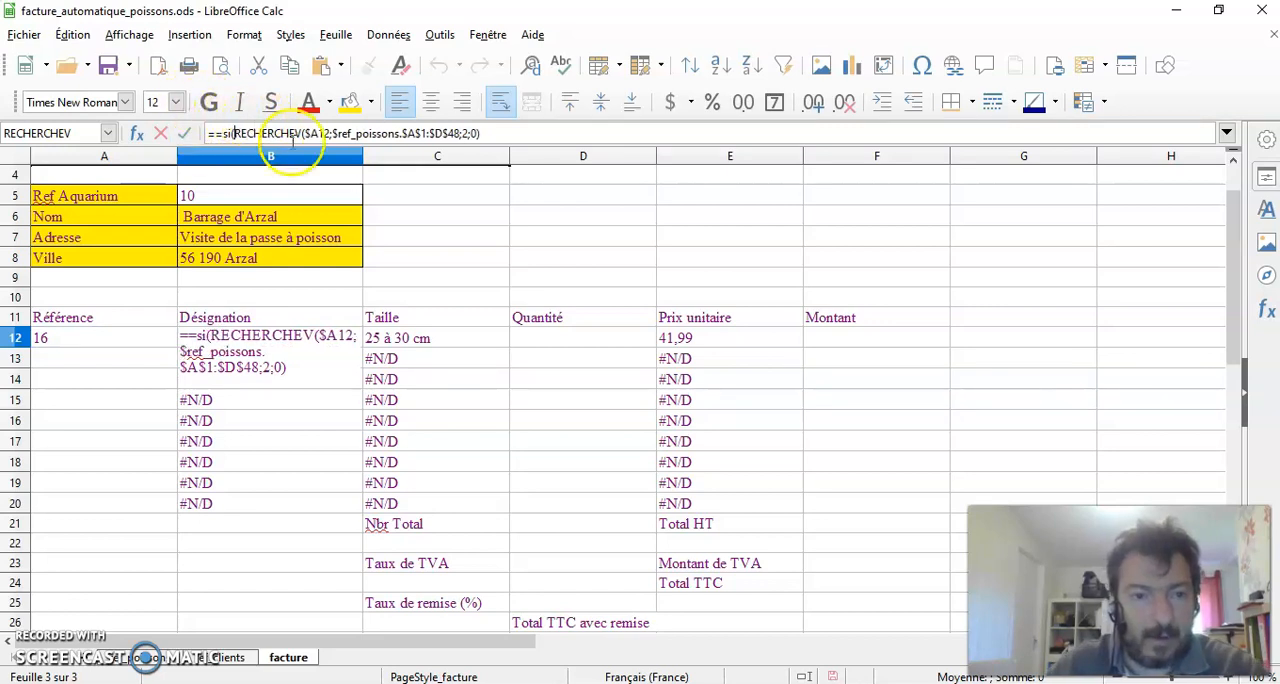
{"action": "left_click", "coordinate": [113, 339]}
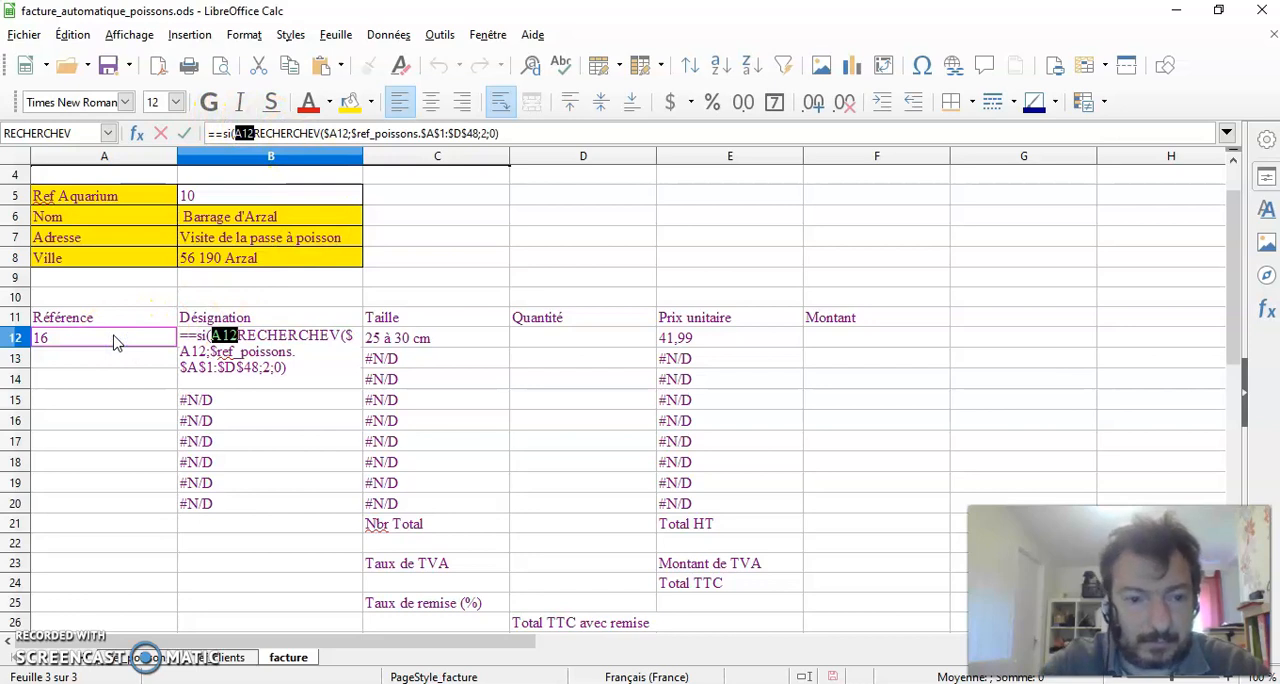
{"action": "type", "text": "="}
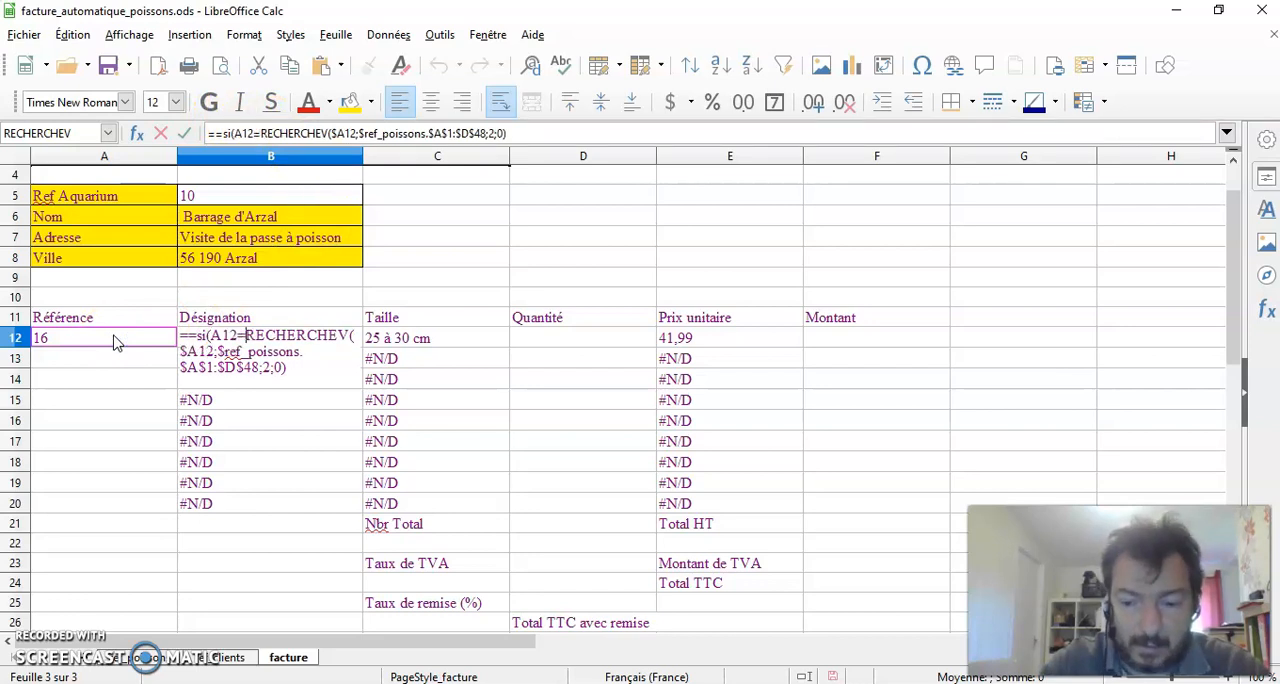
{"action": "type", "text": "\"\""}
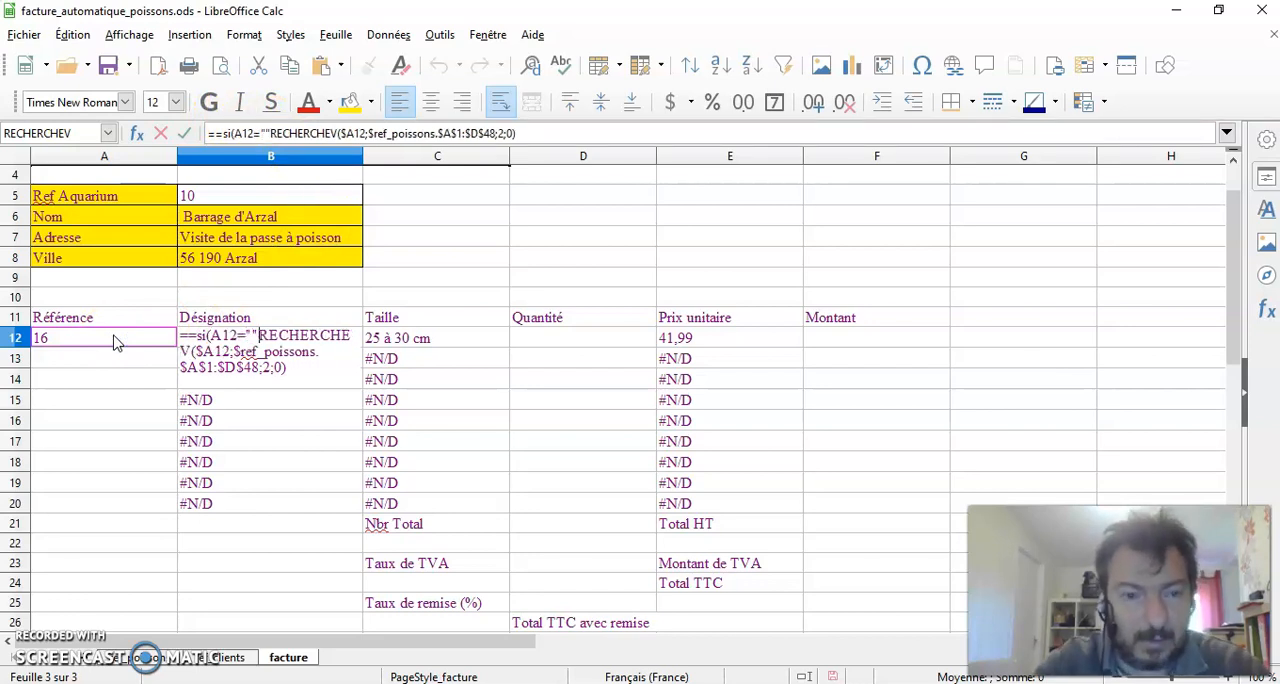
{"action": "type", "text": ";"}
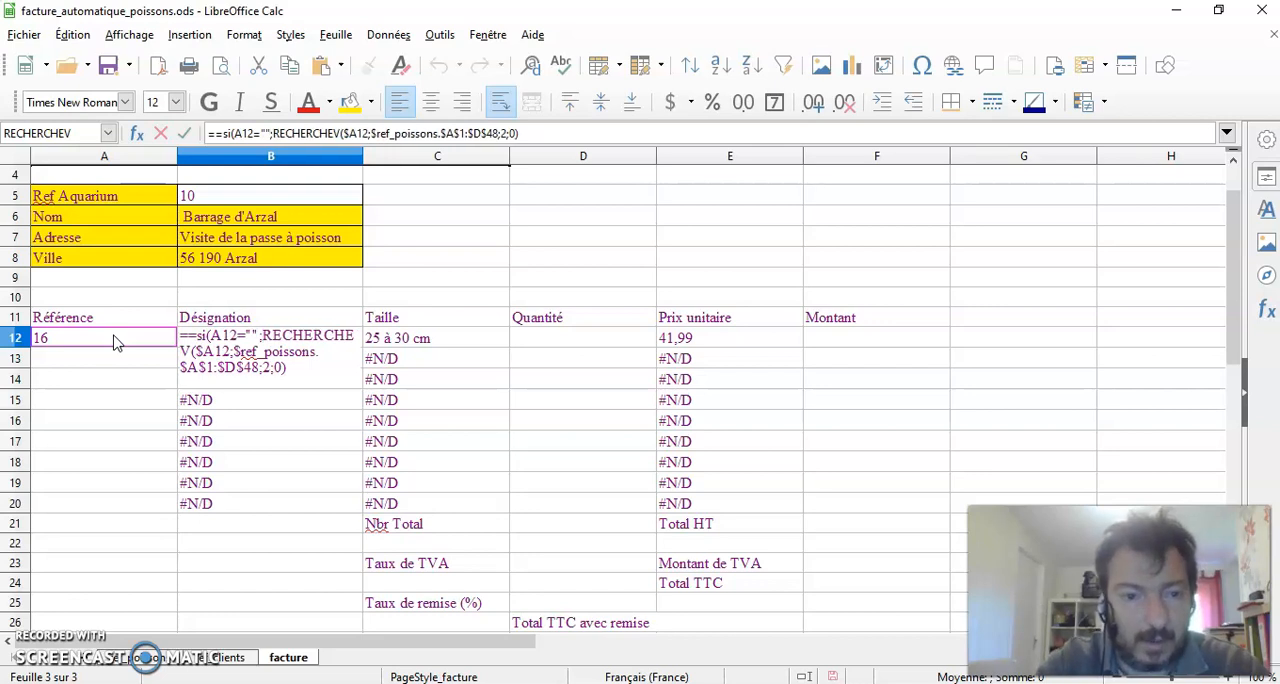
{"action": "type", "text": "\"\""}
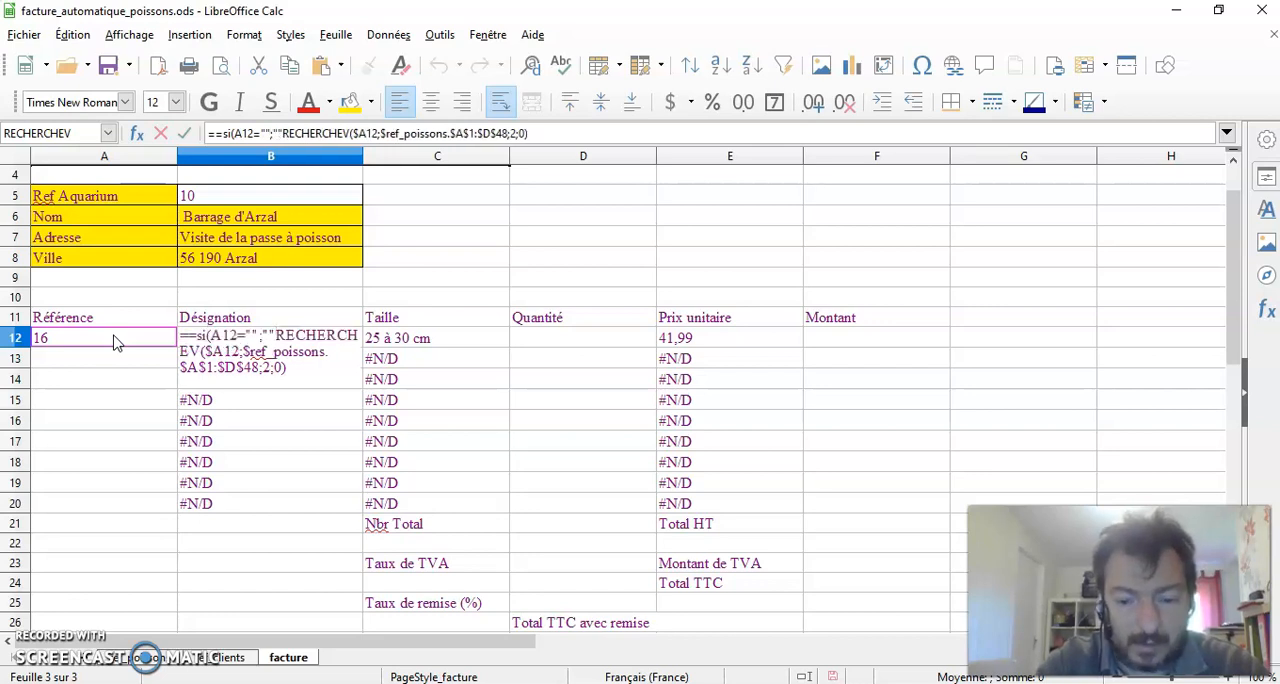
{"action": "type", "text": ";"}
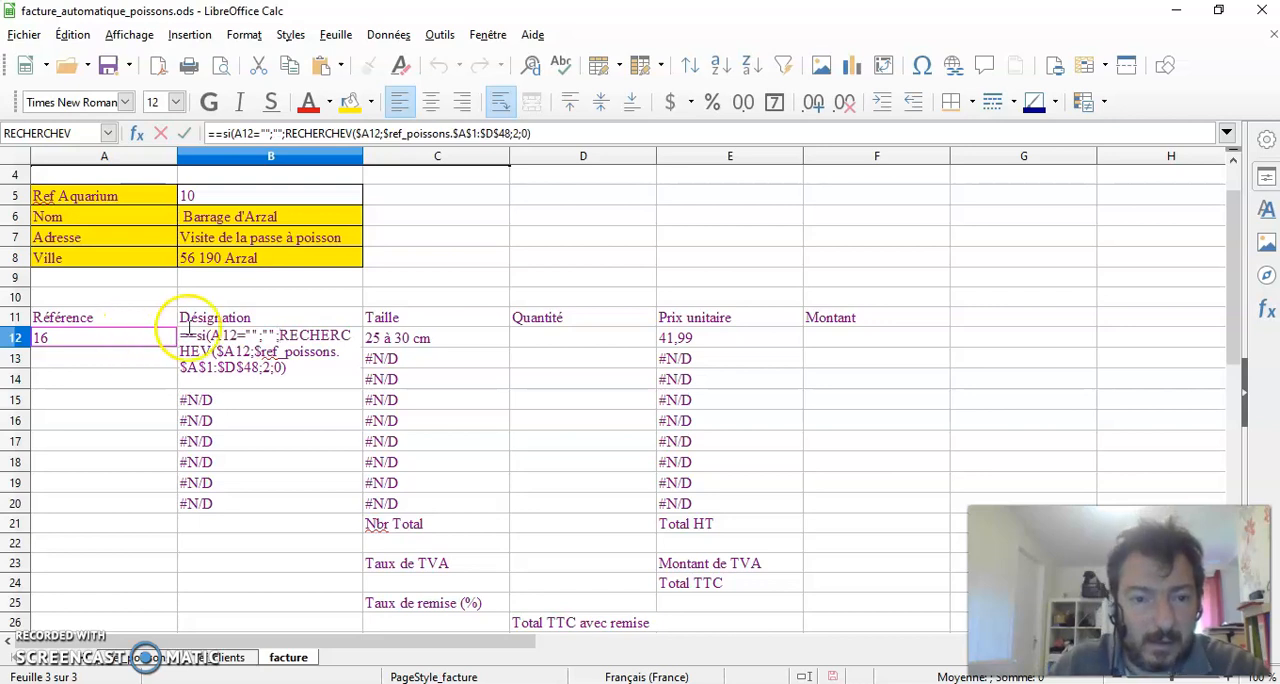
Close the SI function with a final parenthesis in B12, remove the duplicate equals sign and validate the formula
{"action": "left_click", "coordinate": [543, 131]}
{"action": "type", "text": ")"}
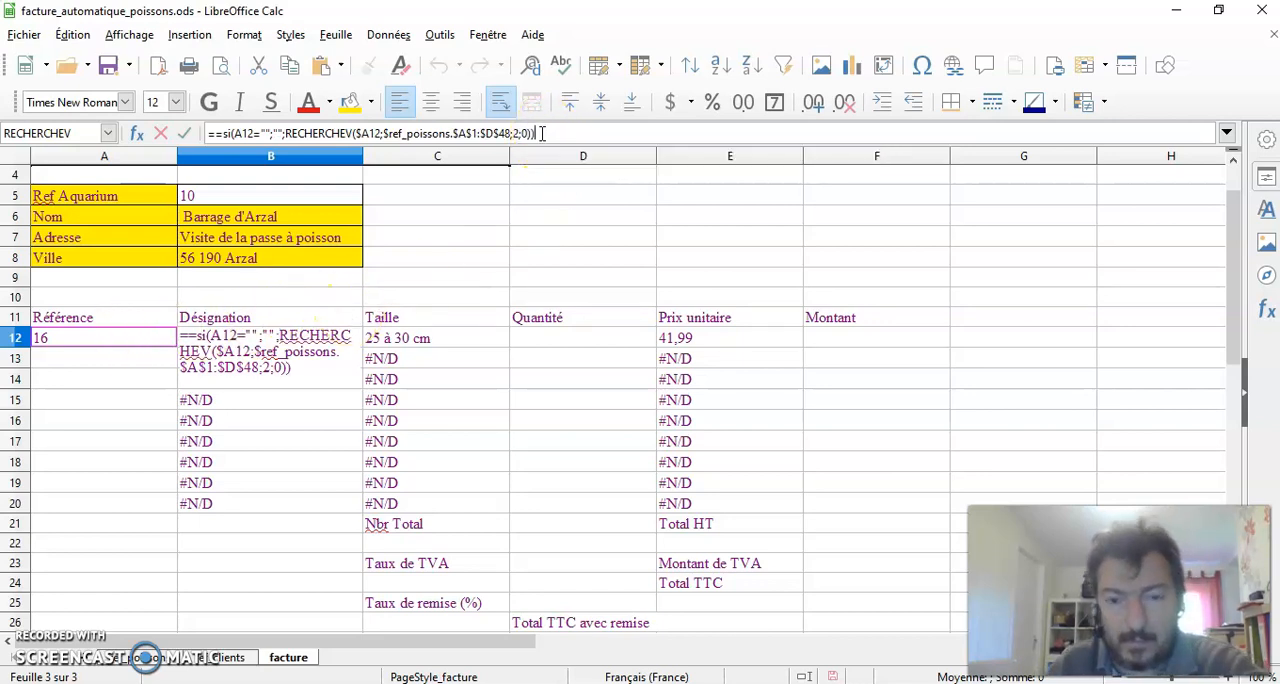
{"action": "left_click", "coordinate": [213, 133]}
{"action": "key", "text": "BackSpace"}
{"action": "key", "text": "Return"}
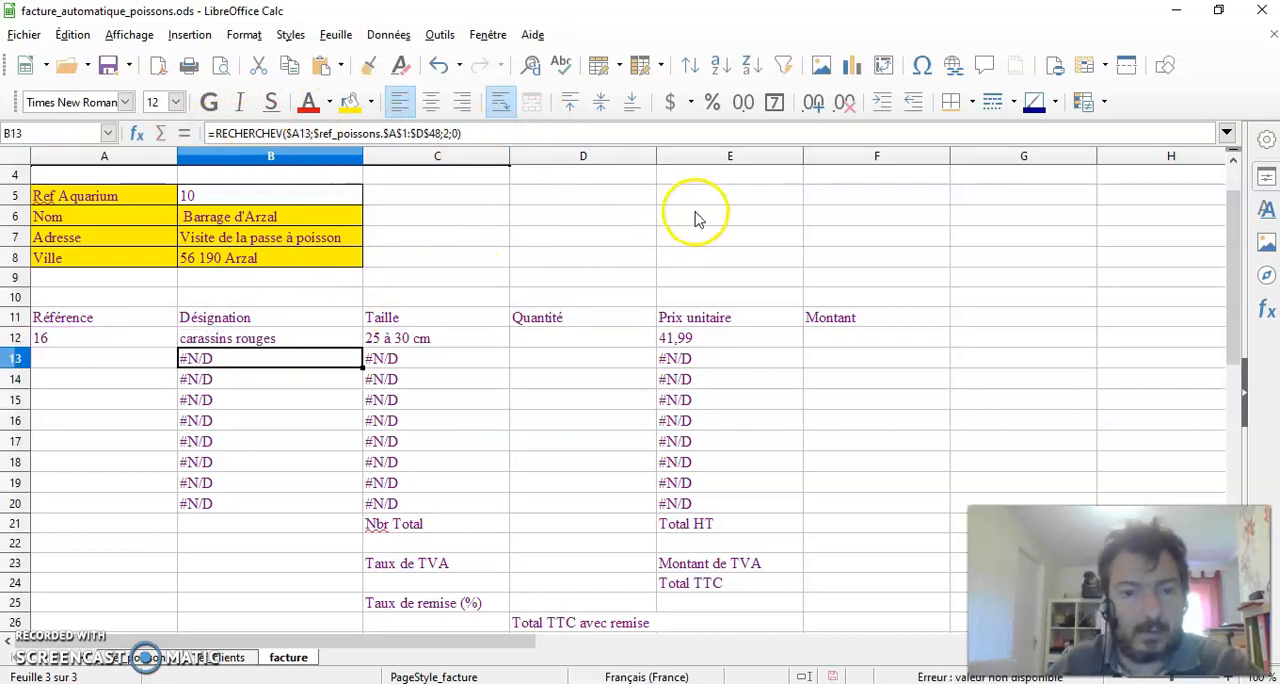
{"action": "left_click", "coordinate": [683, 212]}
Clear the article reference in A12 to test the SI condition, and review the formula in B12
{"action": "left_click", "coordinate": [90, 340]}
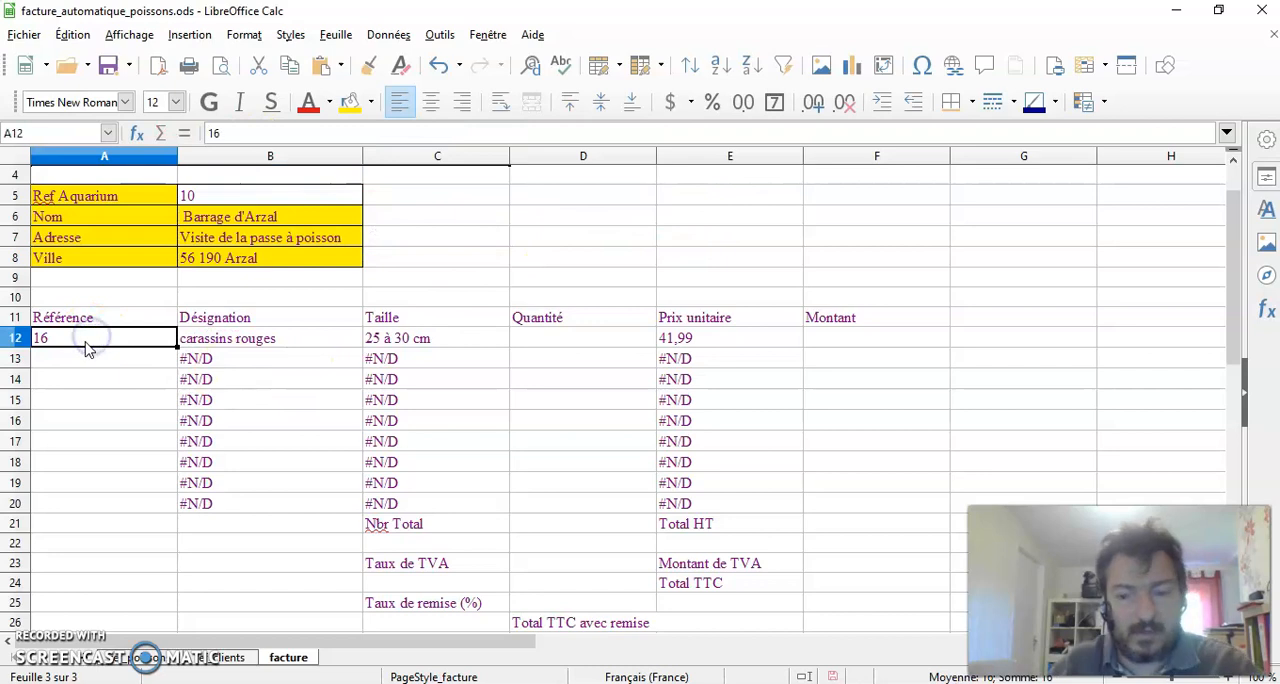
{"action": "key", "text": "Delete"}
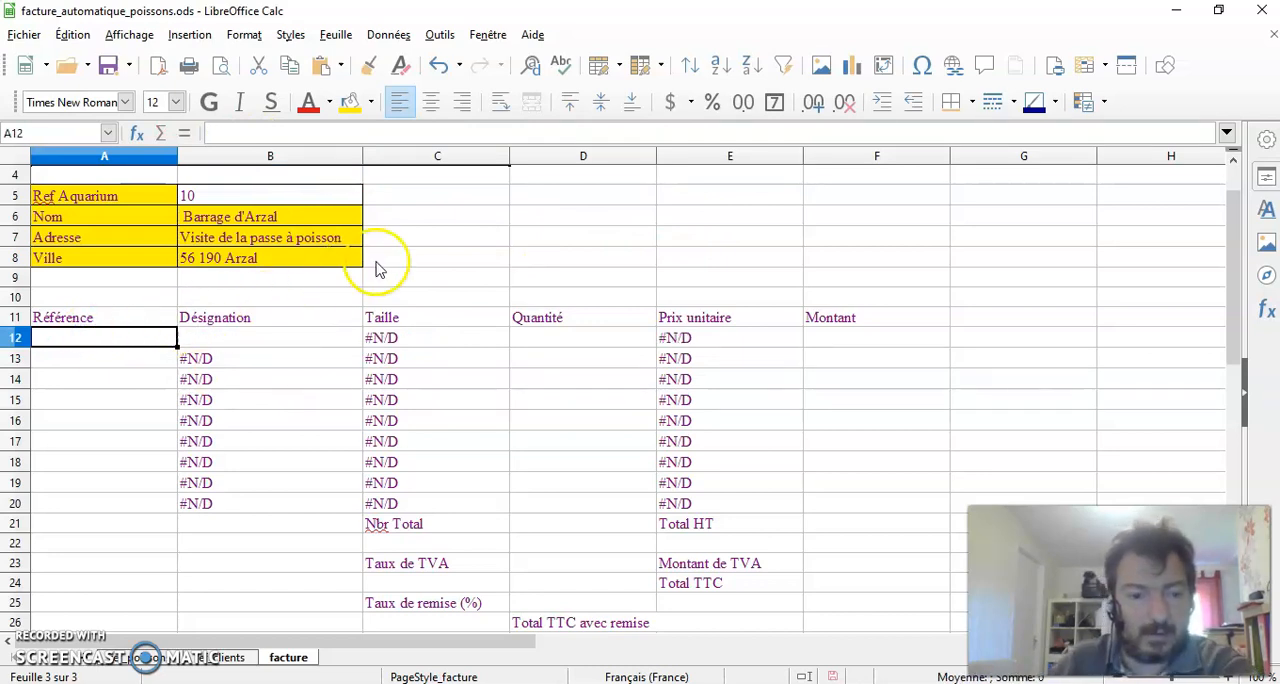
{"action": "left_click", "coordinate": [905, 212]}
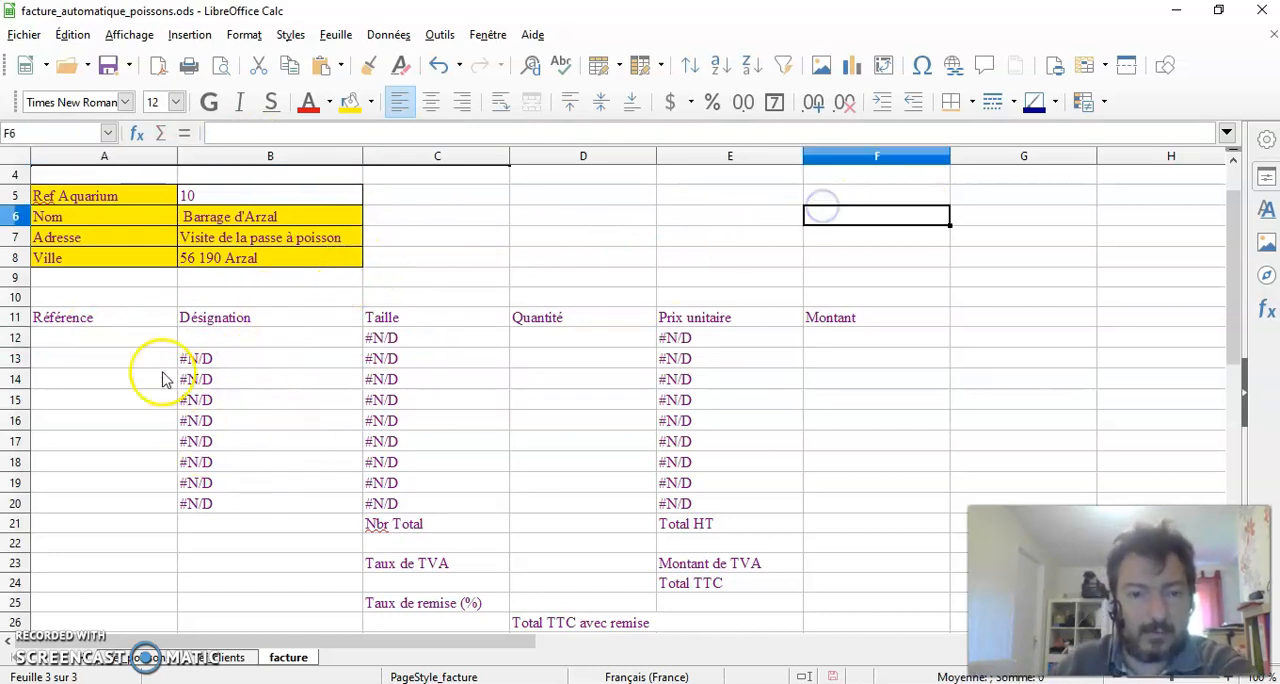
{"action": "left_click", "coordinate": [252, 343]}
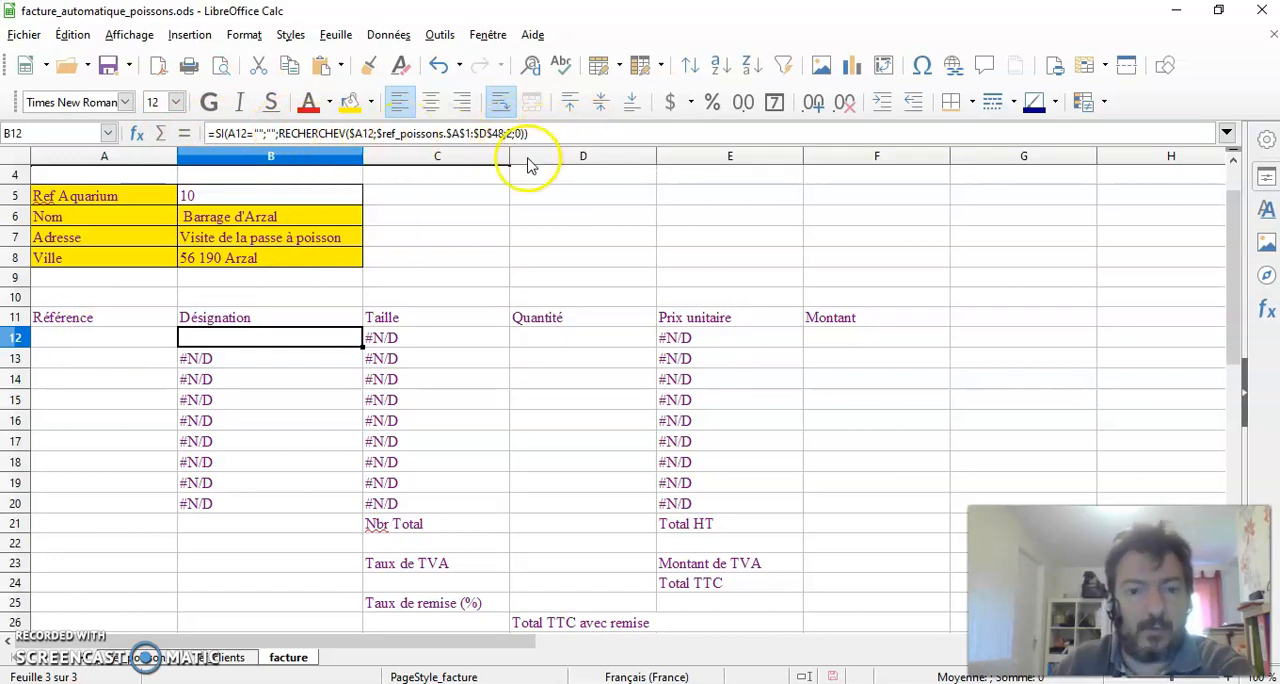
{"action": "left_click", "coordinate": [441, 276]}
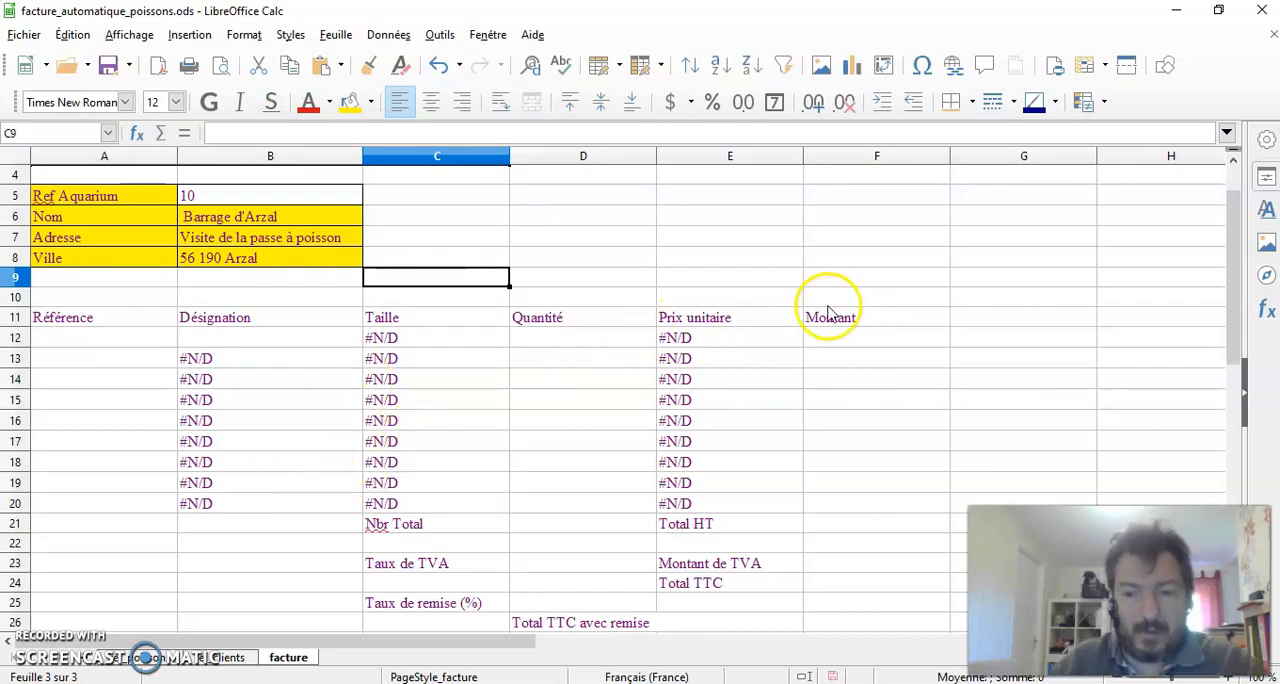
{"action": "left_click", "coordinate": [600, 219]}
{"action": "scroll", "coordinate": [600, 228], "scroll_direction": "down", "scroll_amount": 1}
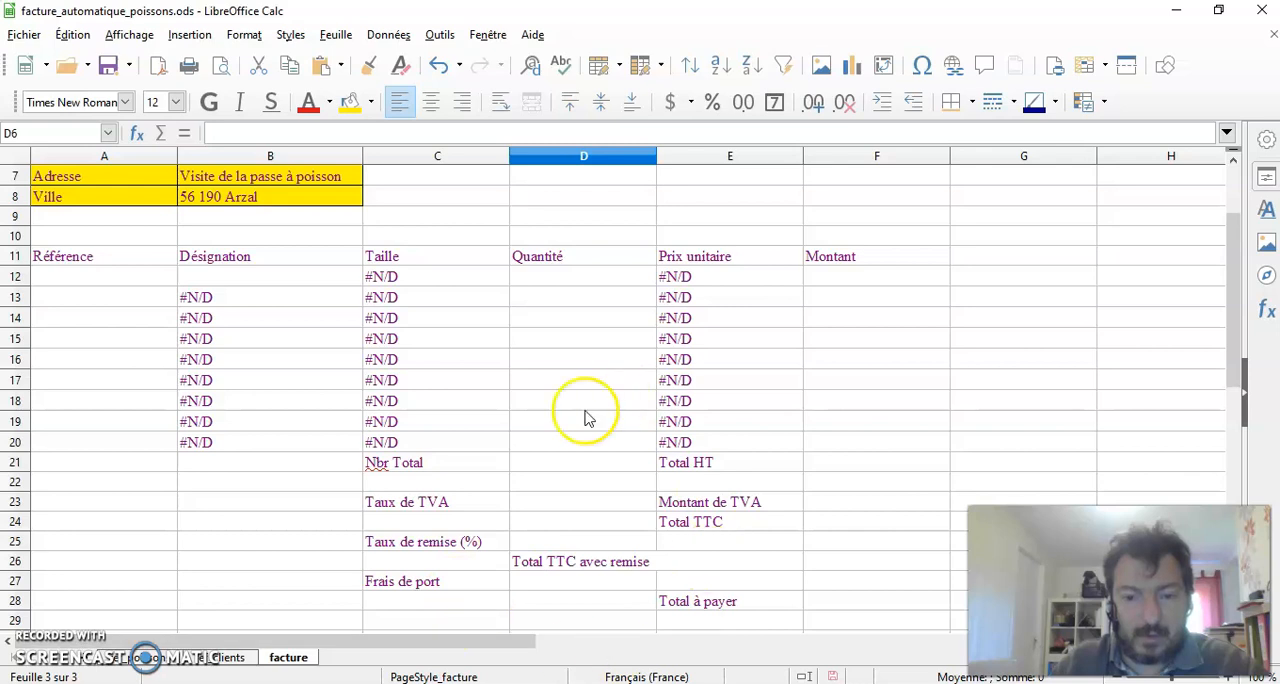
{"action": "left_click", "coordinate": [584, 200]}
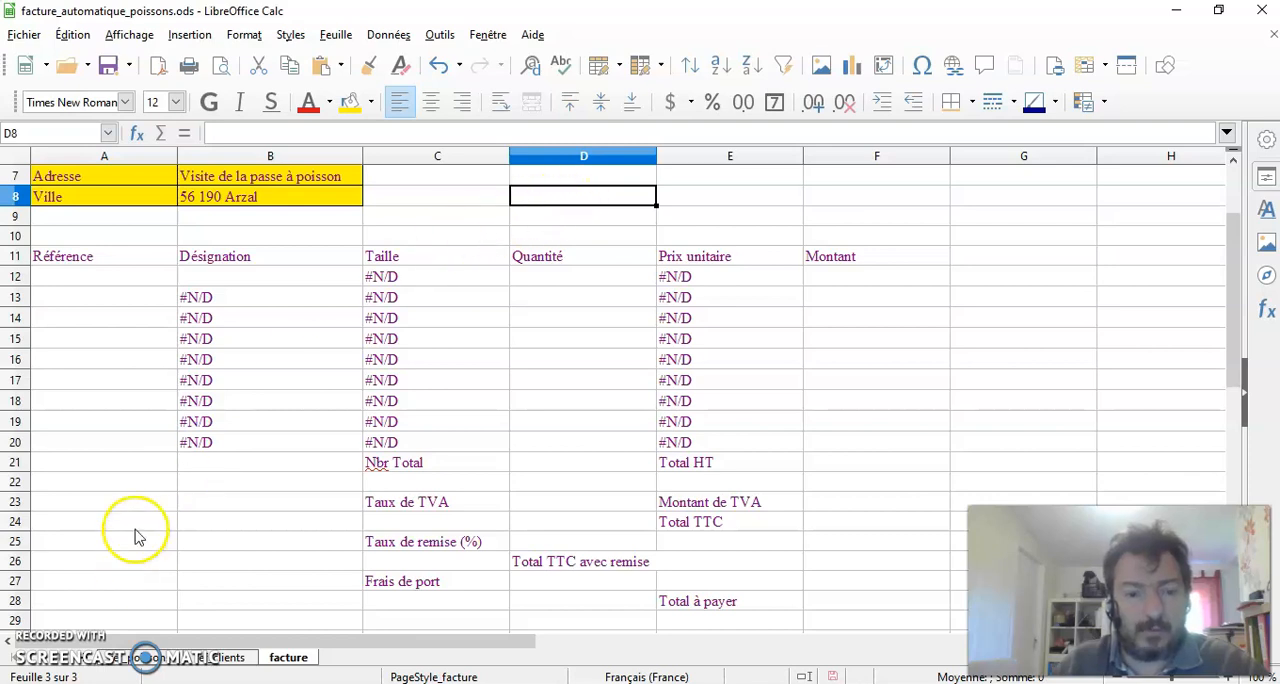